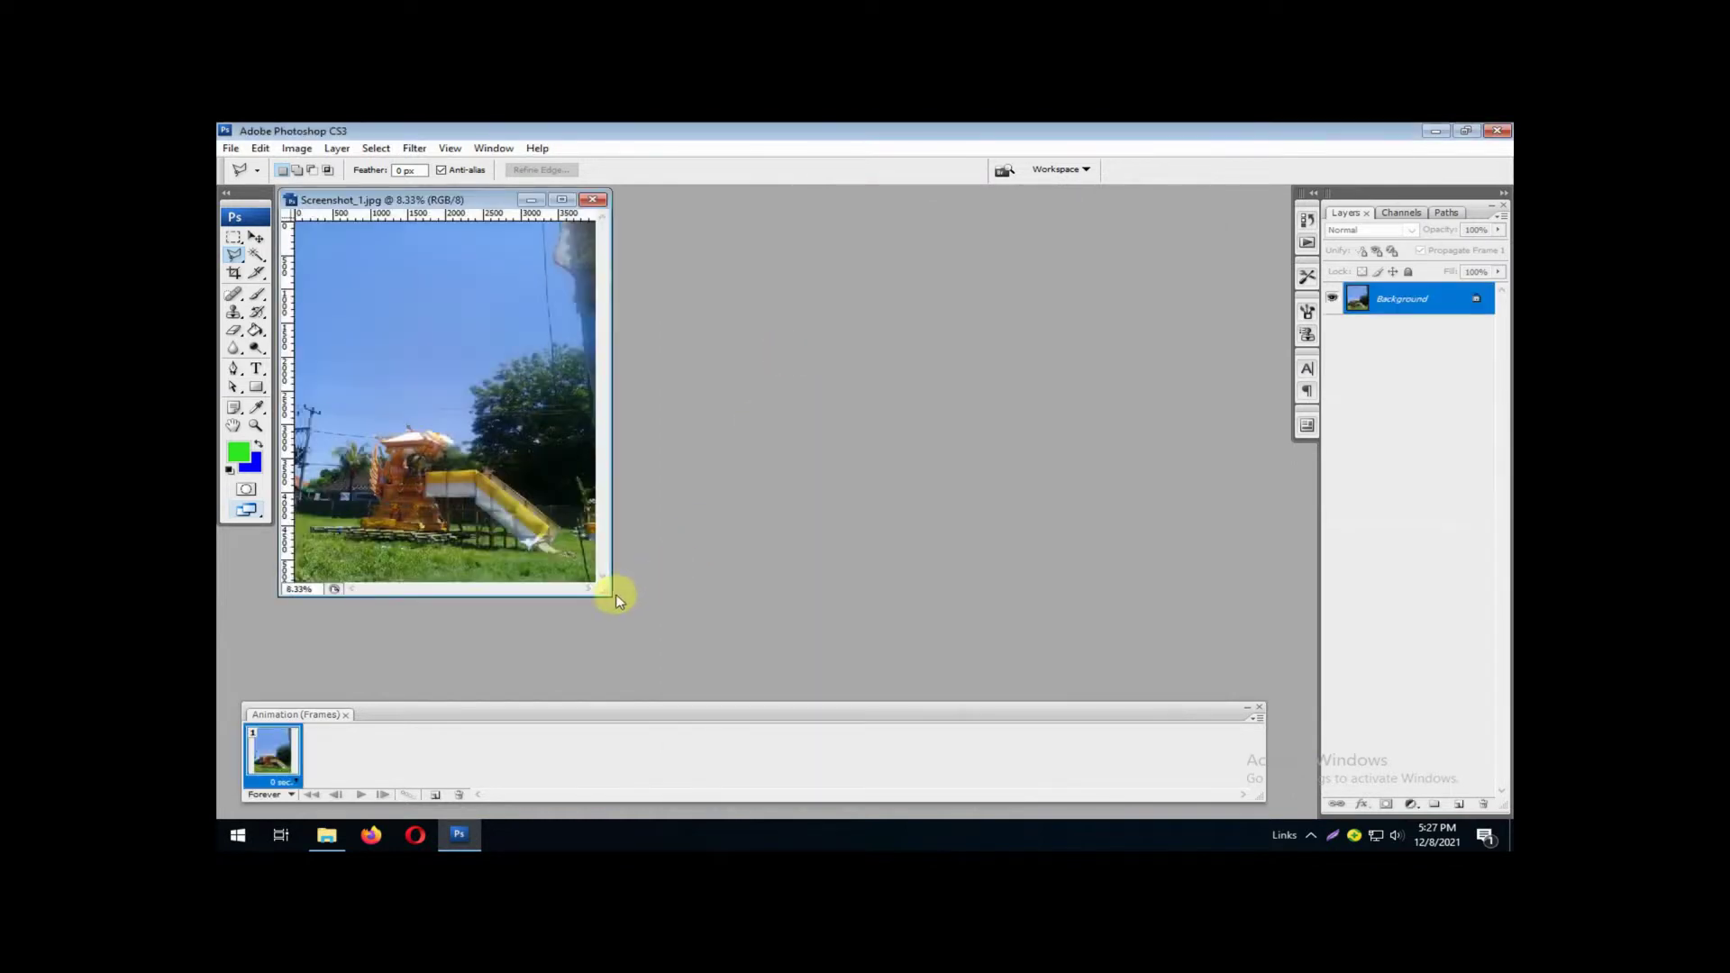
# Step: Enlarge the image window and add the text "Tradition Ceremonial" at 72 pt across the sky near the photo's upper edge
pyautogui.moveTo(610, 593); pyautogui.dragTo(655, 654)
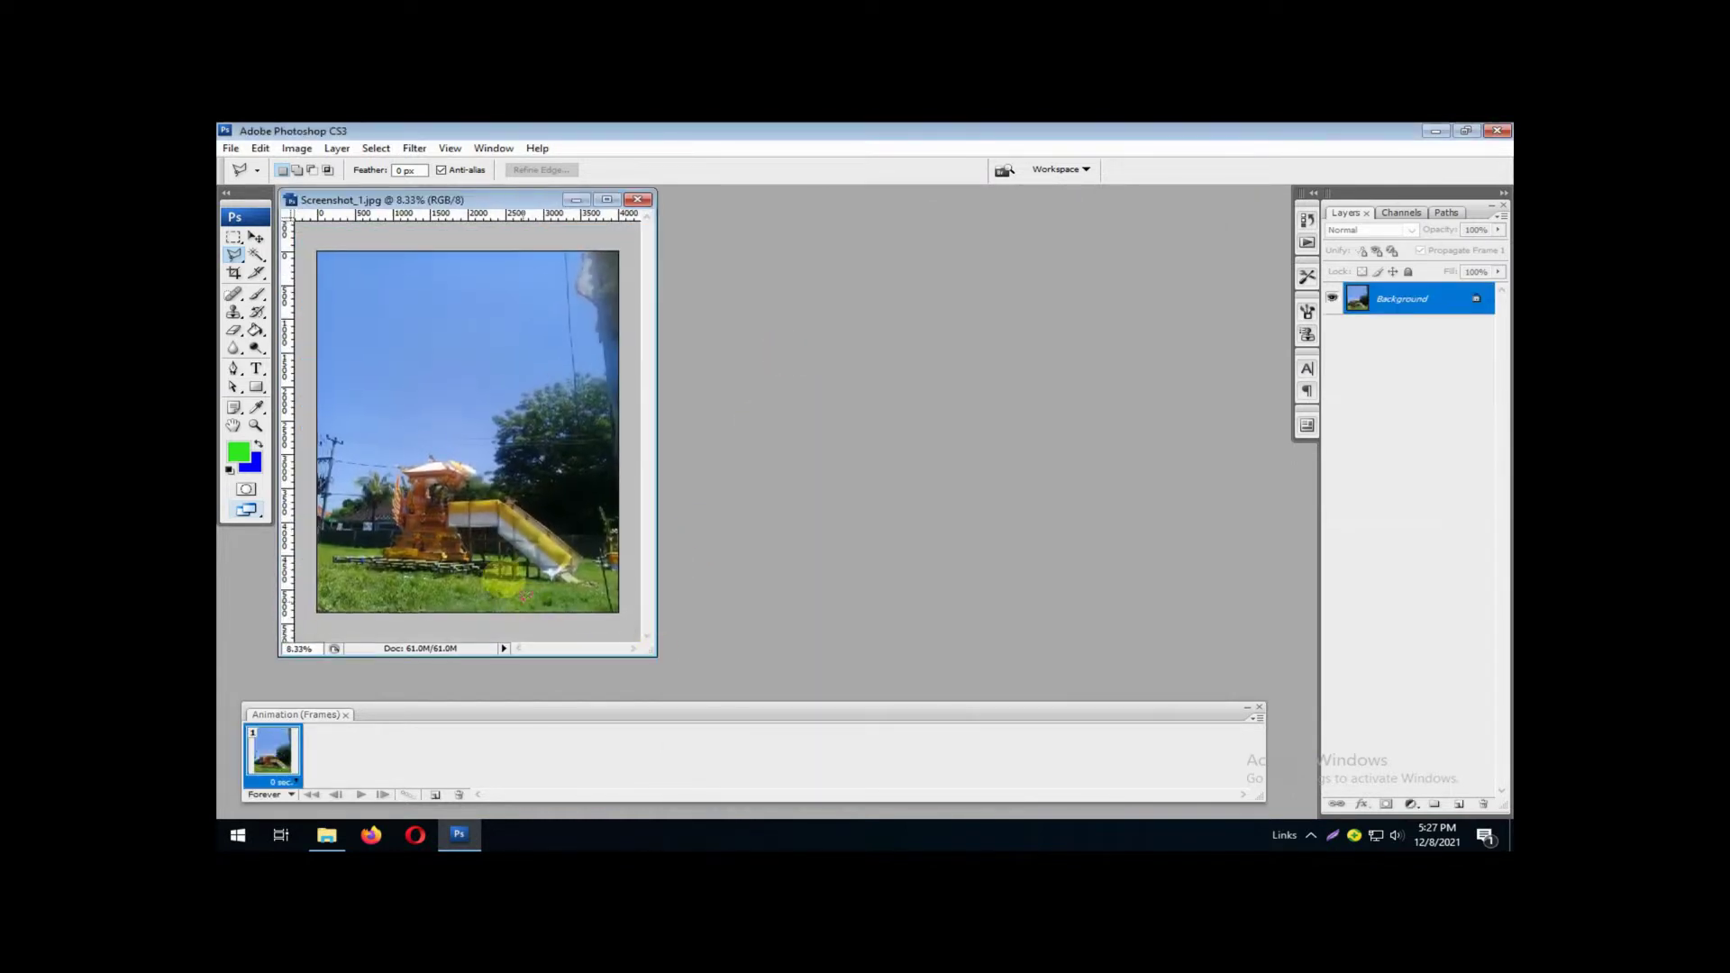
pyautogui.click(258, 368)
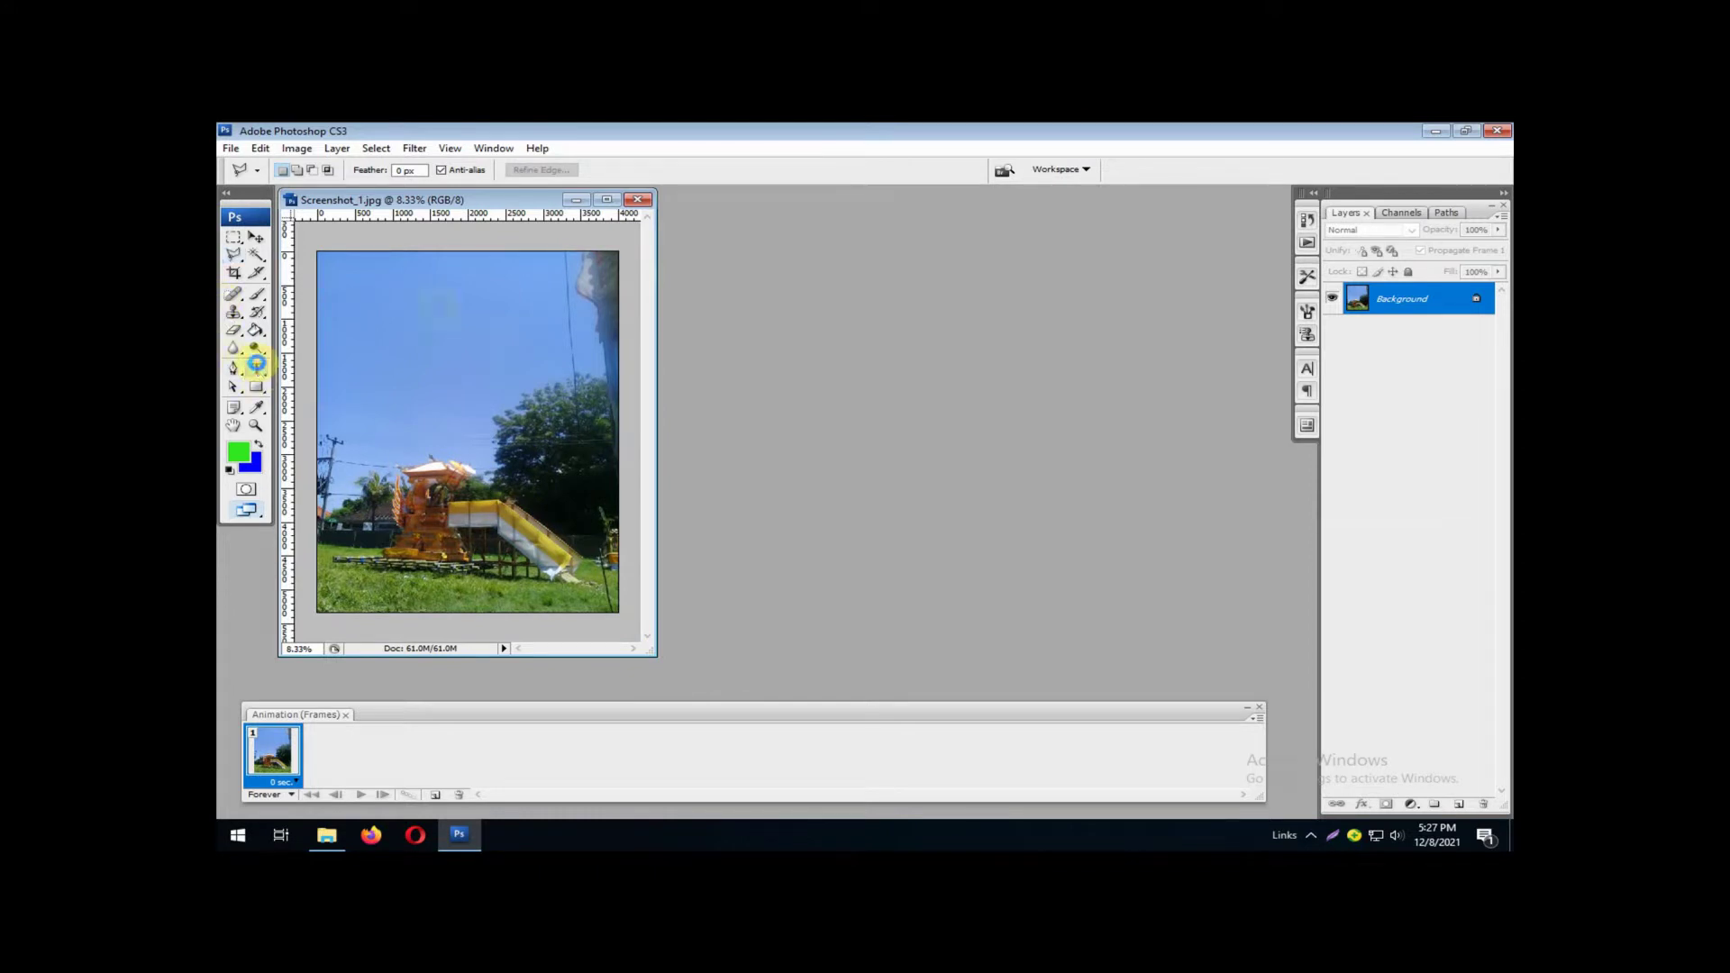
pyautogui.click(364, 308)
pyautogui.click(572, 170)
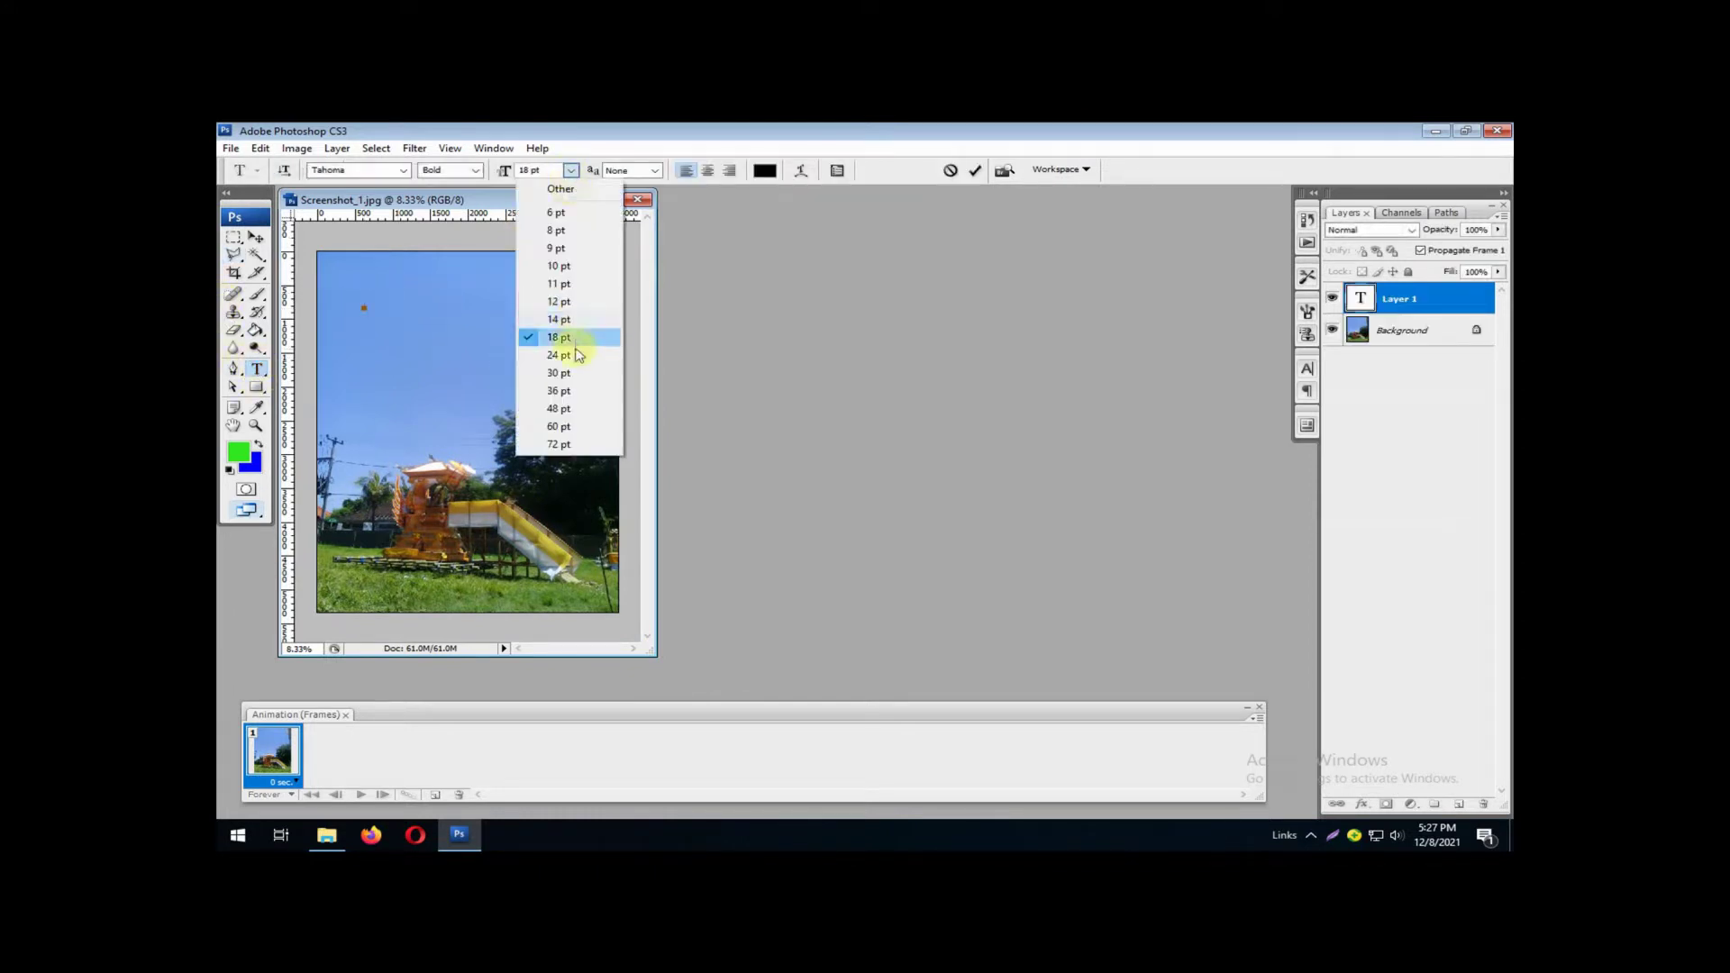
pyautogui.click(570, 443)
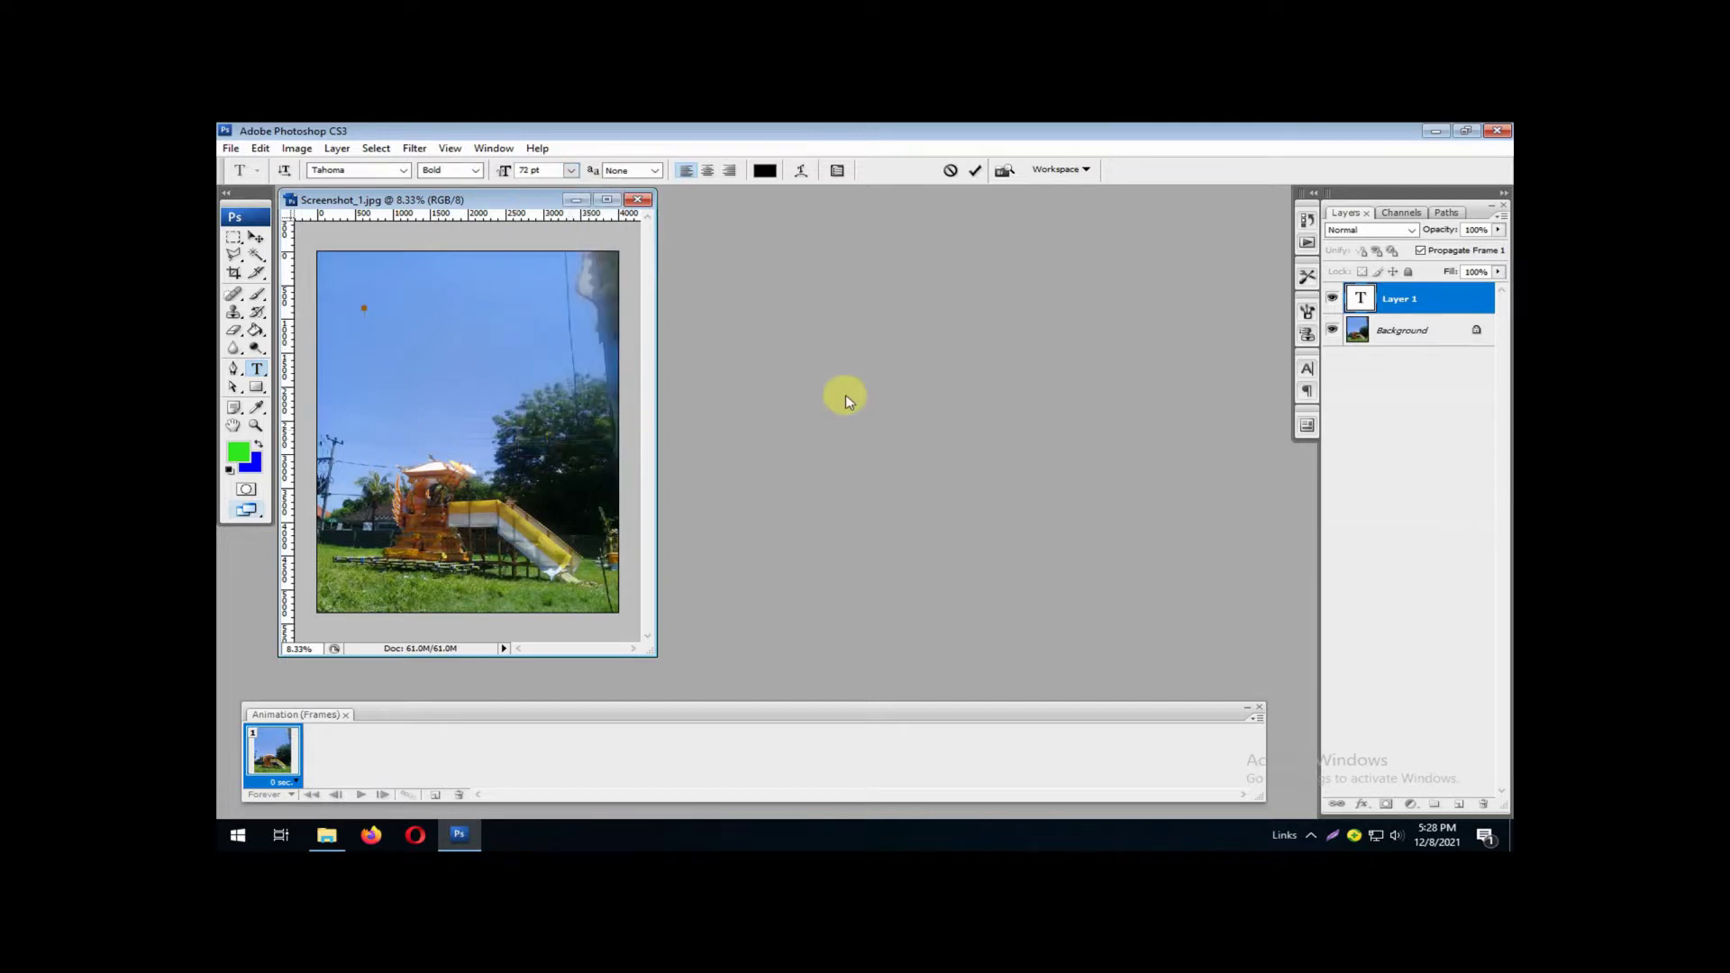
pyautogui.write('Tradition Ceremo')
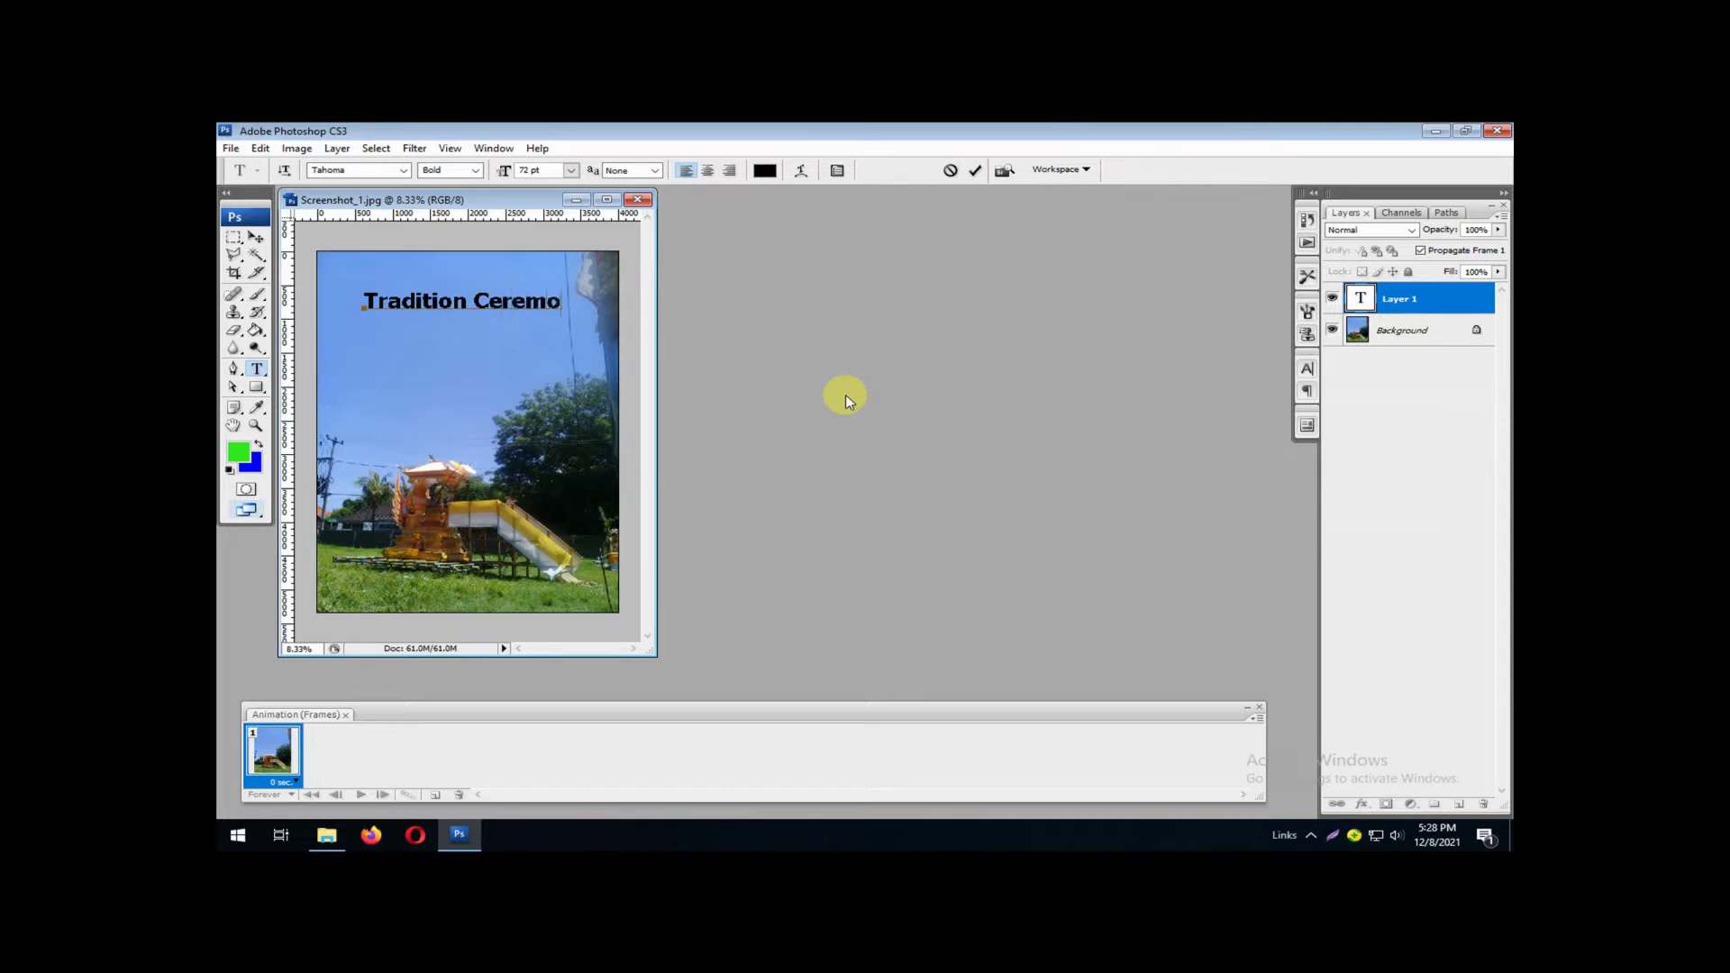
pyautogui.write('nial')
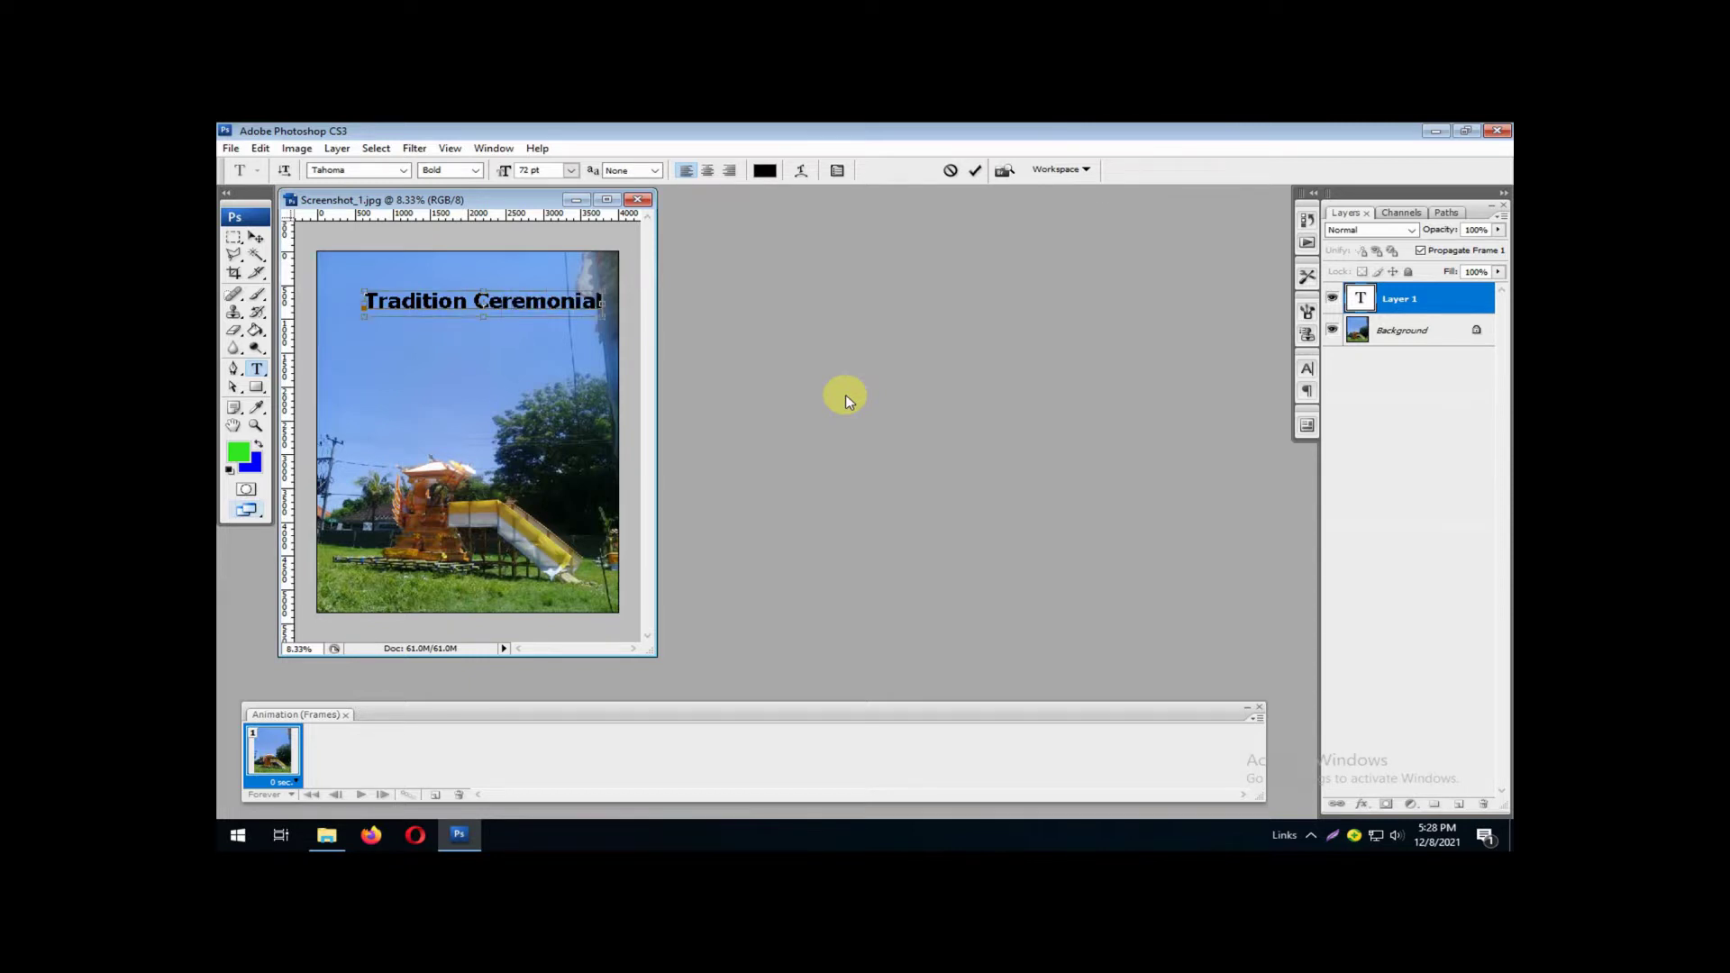
# Step: Recolor the whole "Tradition Ceremonial" text bright green
pyautogui.hotkey('ctrl', 'a')
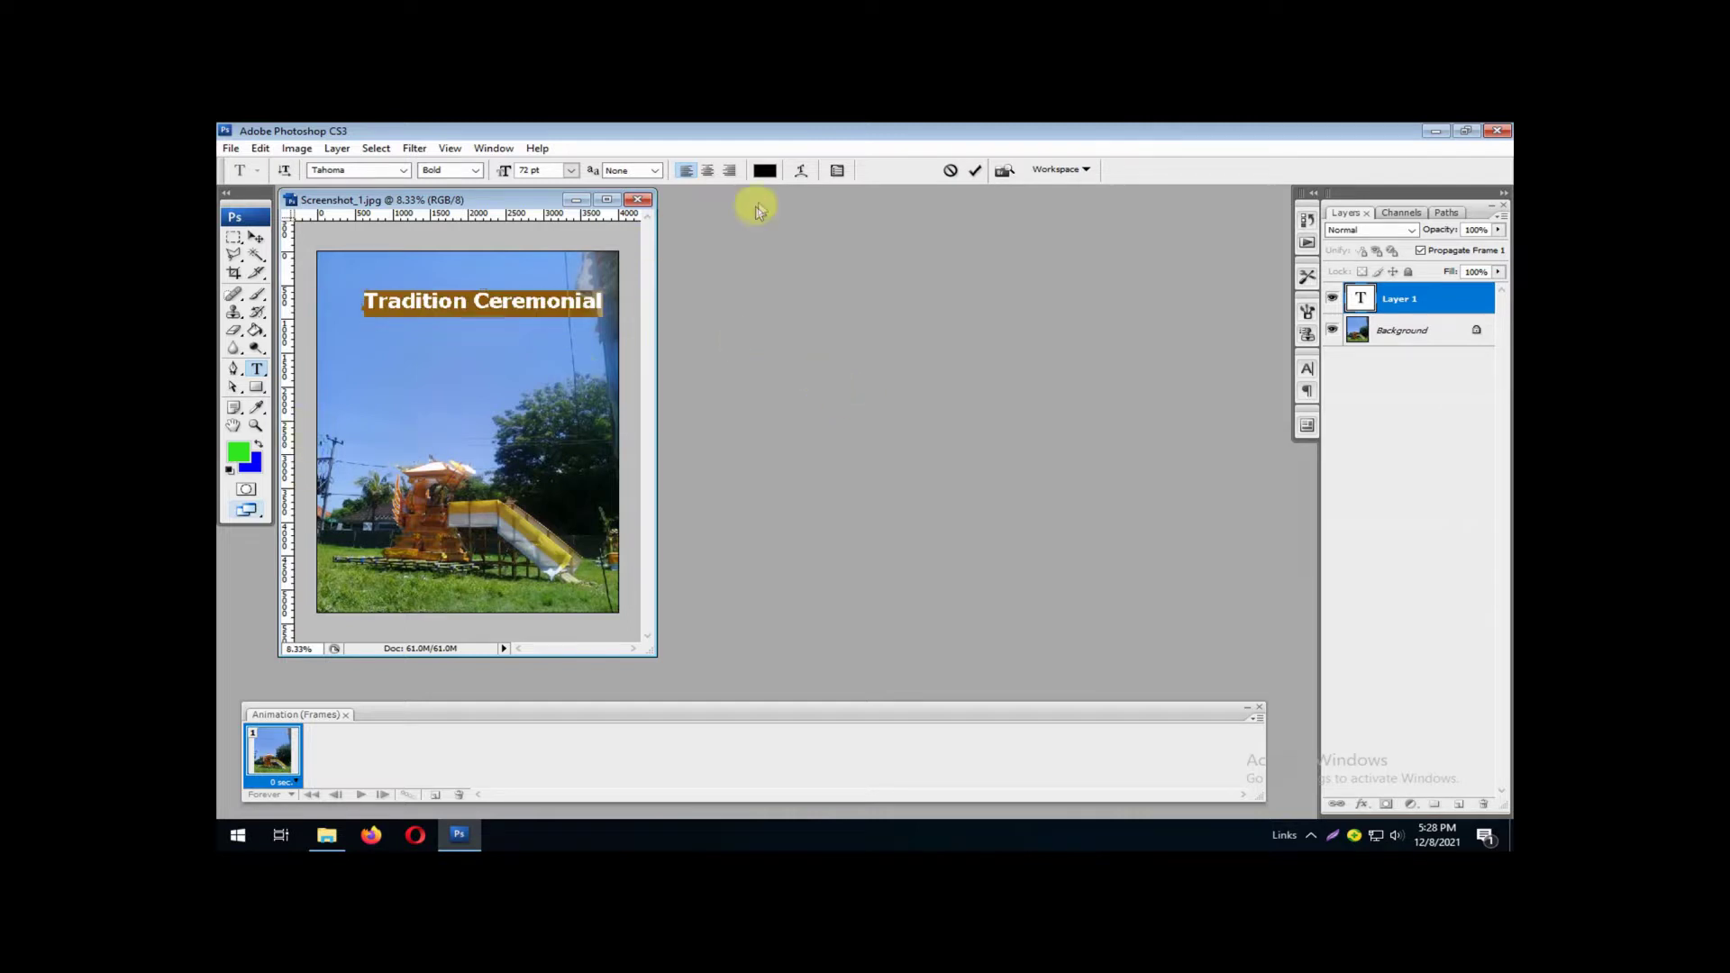
pyautogui.click(765, 170)
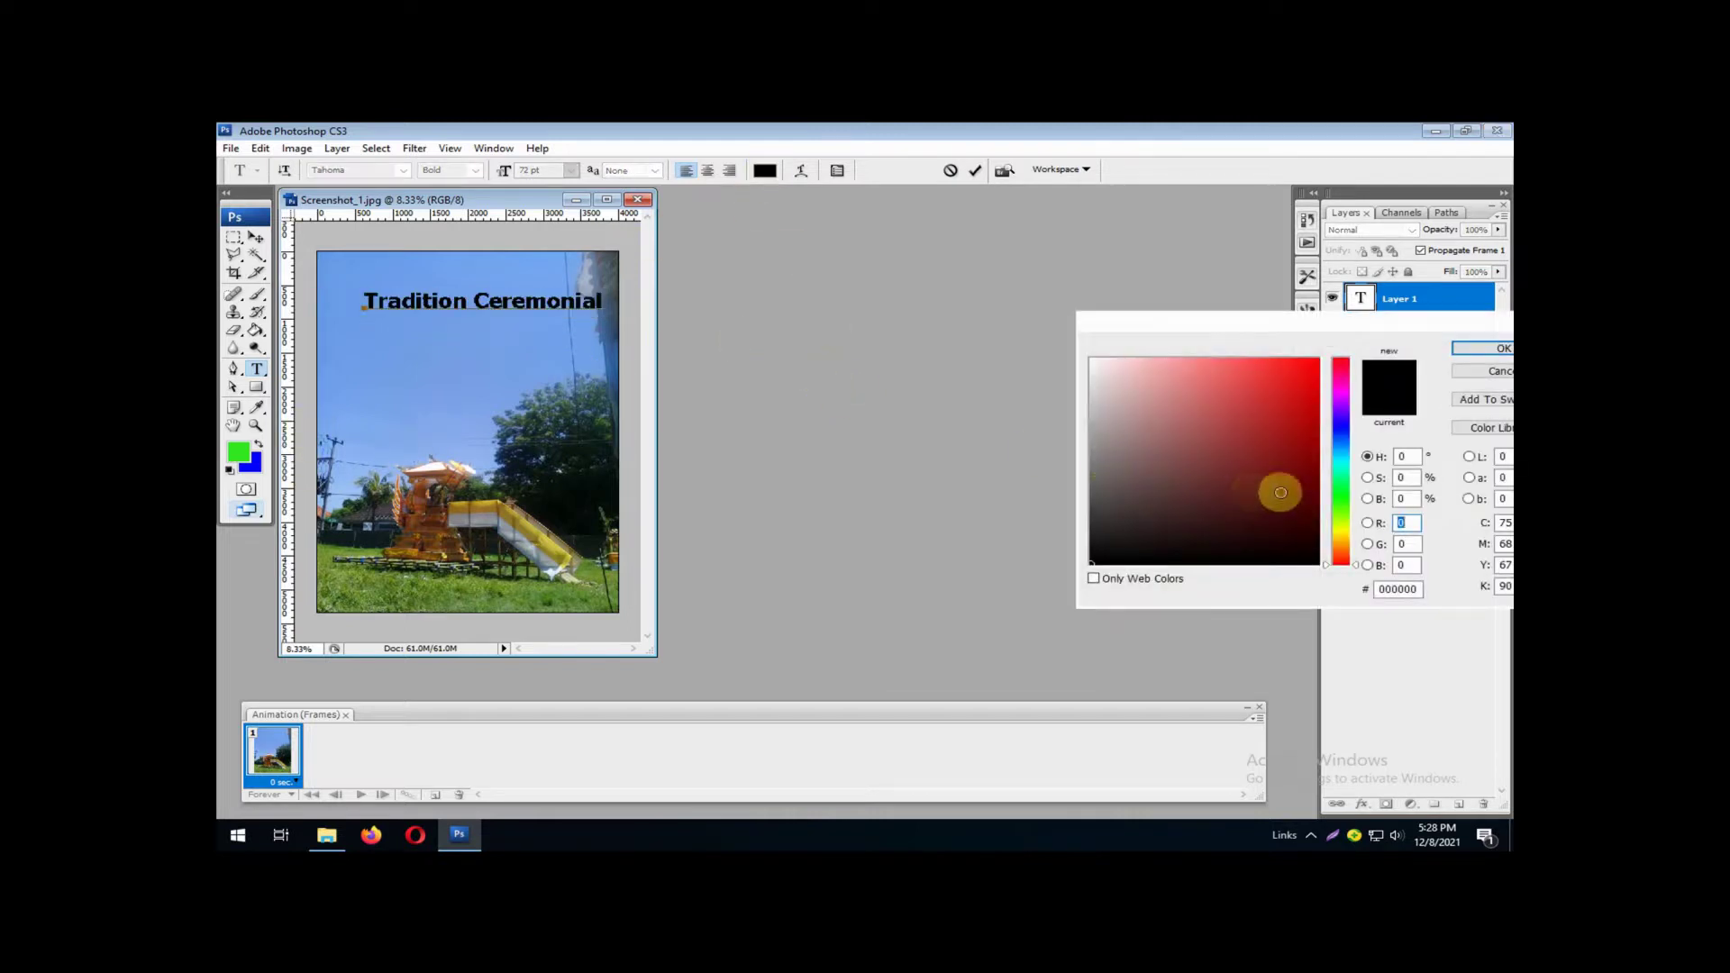
pyautogui.click(1341, 493)
pyautogui.click(1287, 374)
pyautogui.click(1483, 348)
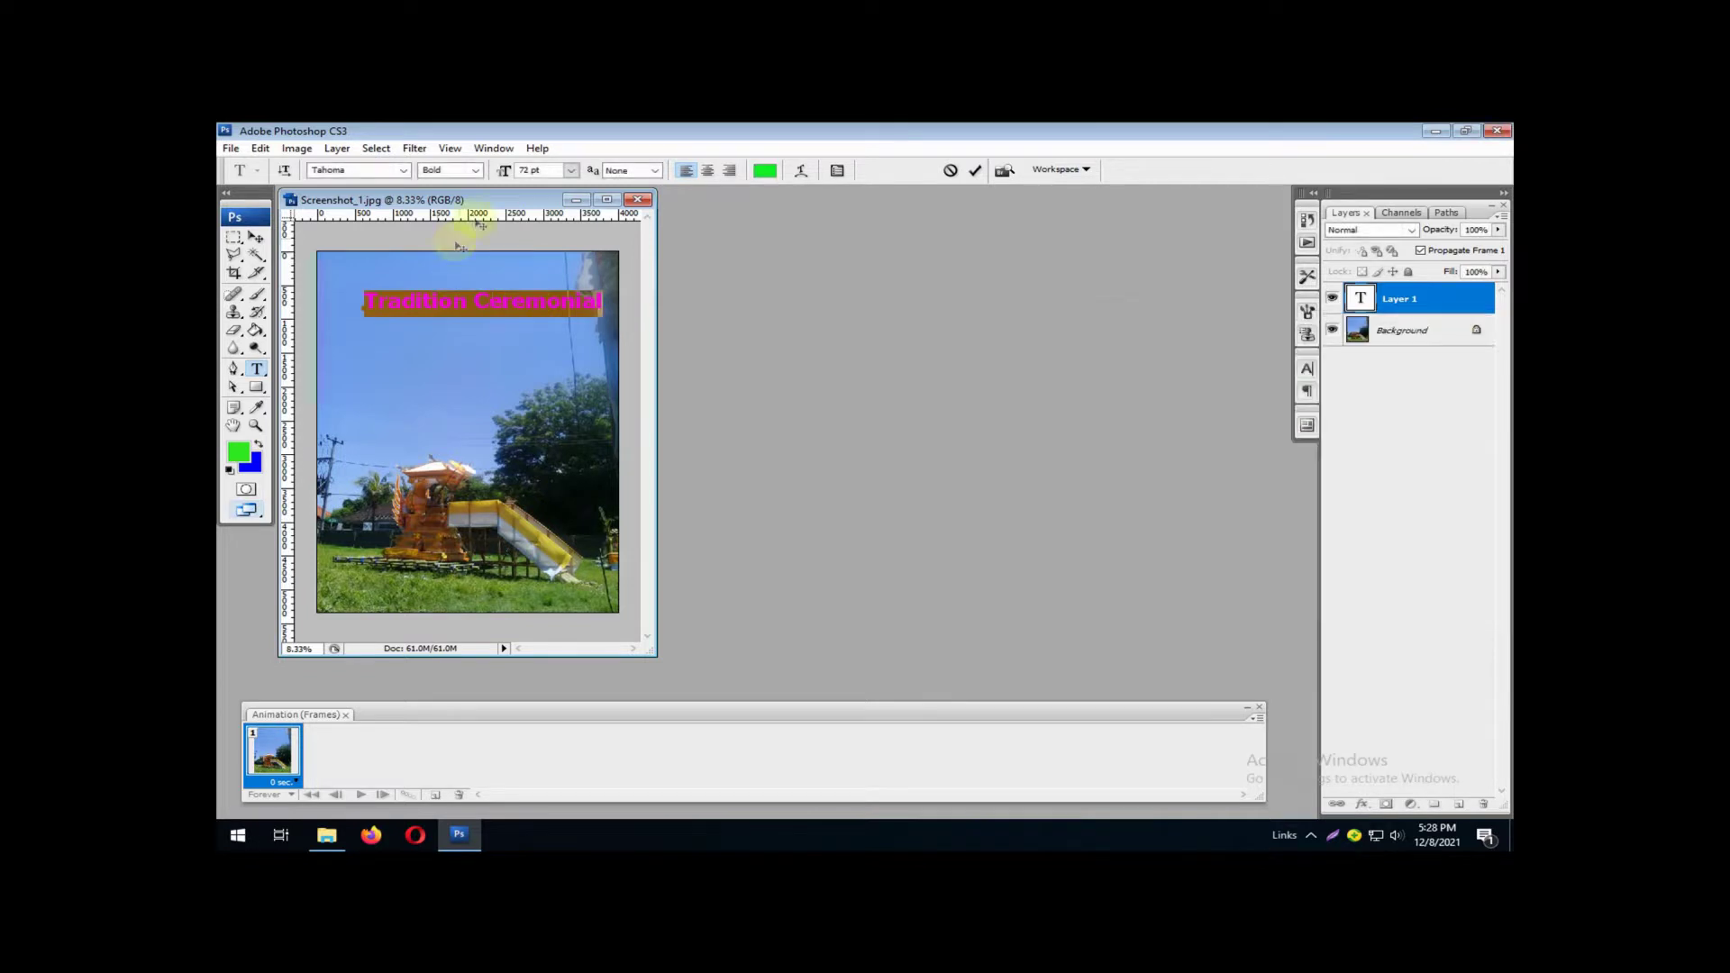
# Step: Try the Vladimir Script and Year supply of fairy cakes fonts on the "Tradition Ceremonial" text
pyautogui.click(405, 171)
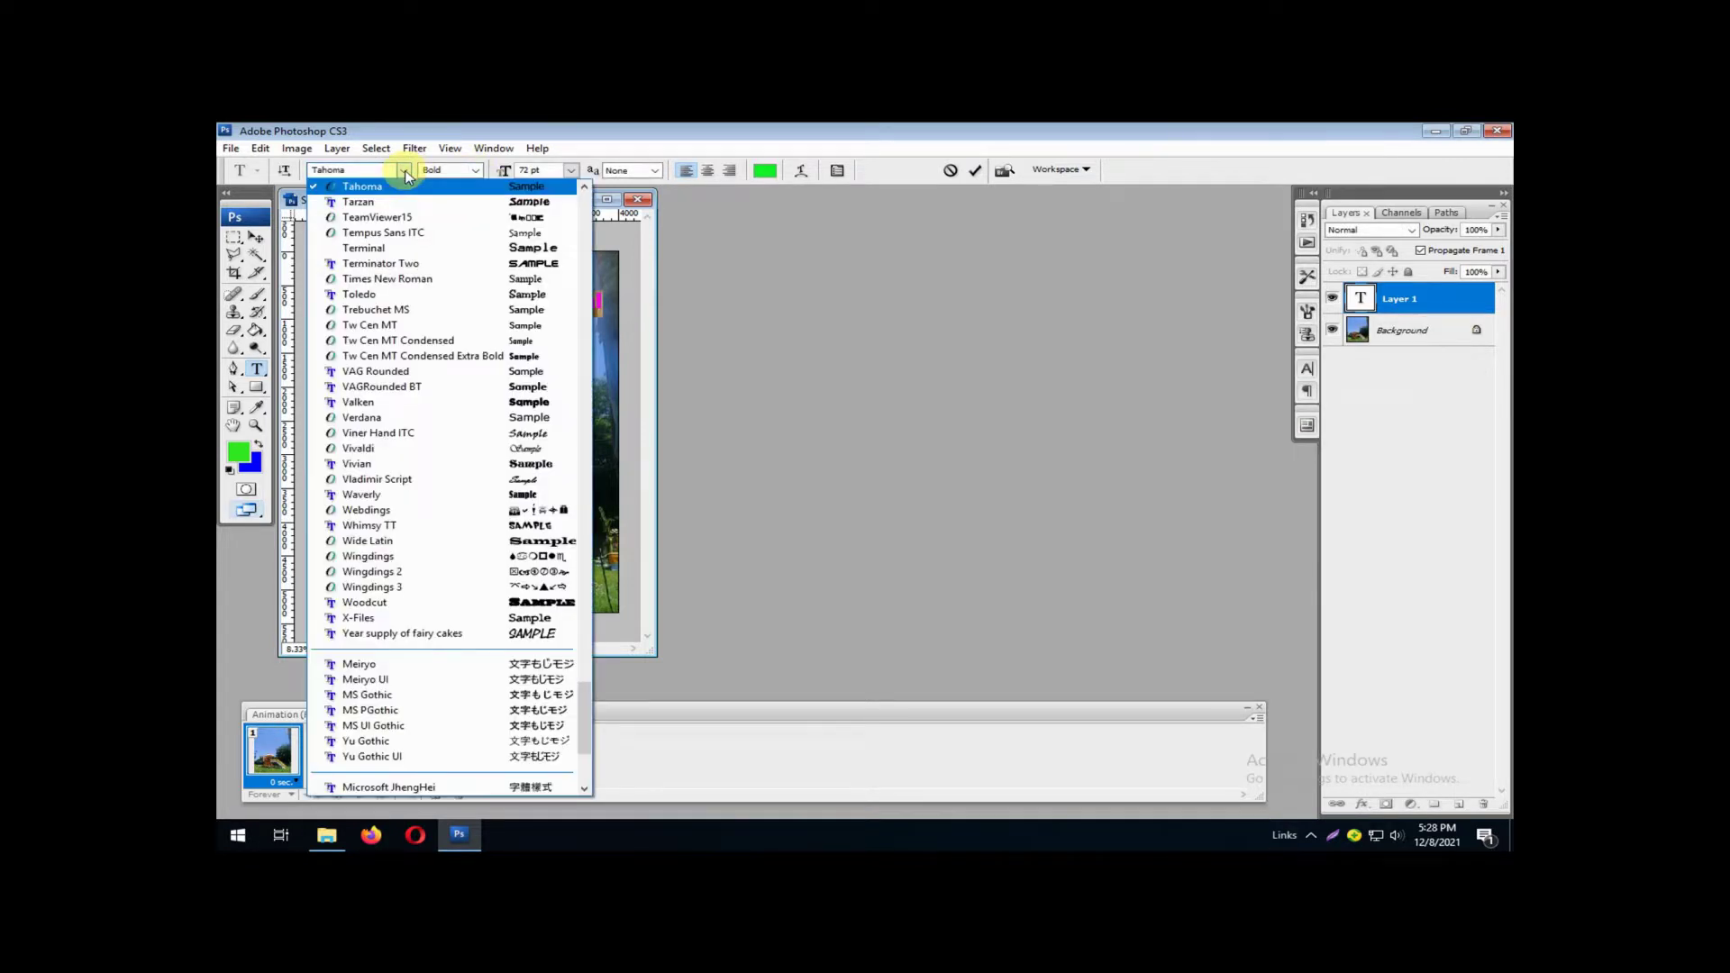
pyautogui.click(455, 480)
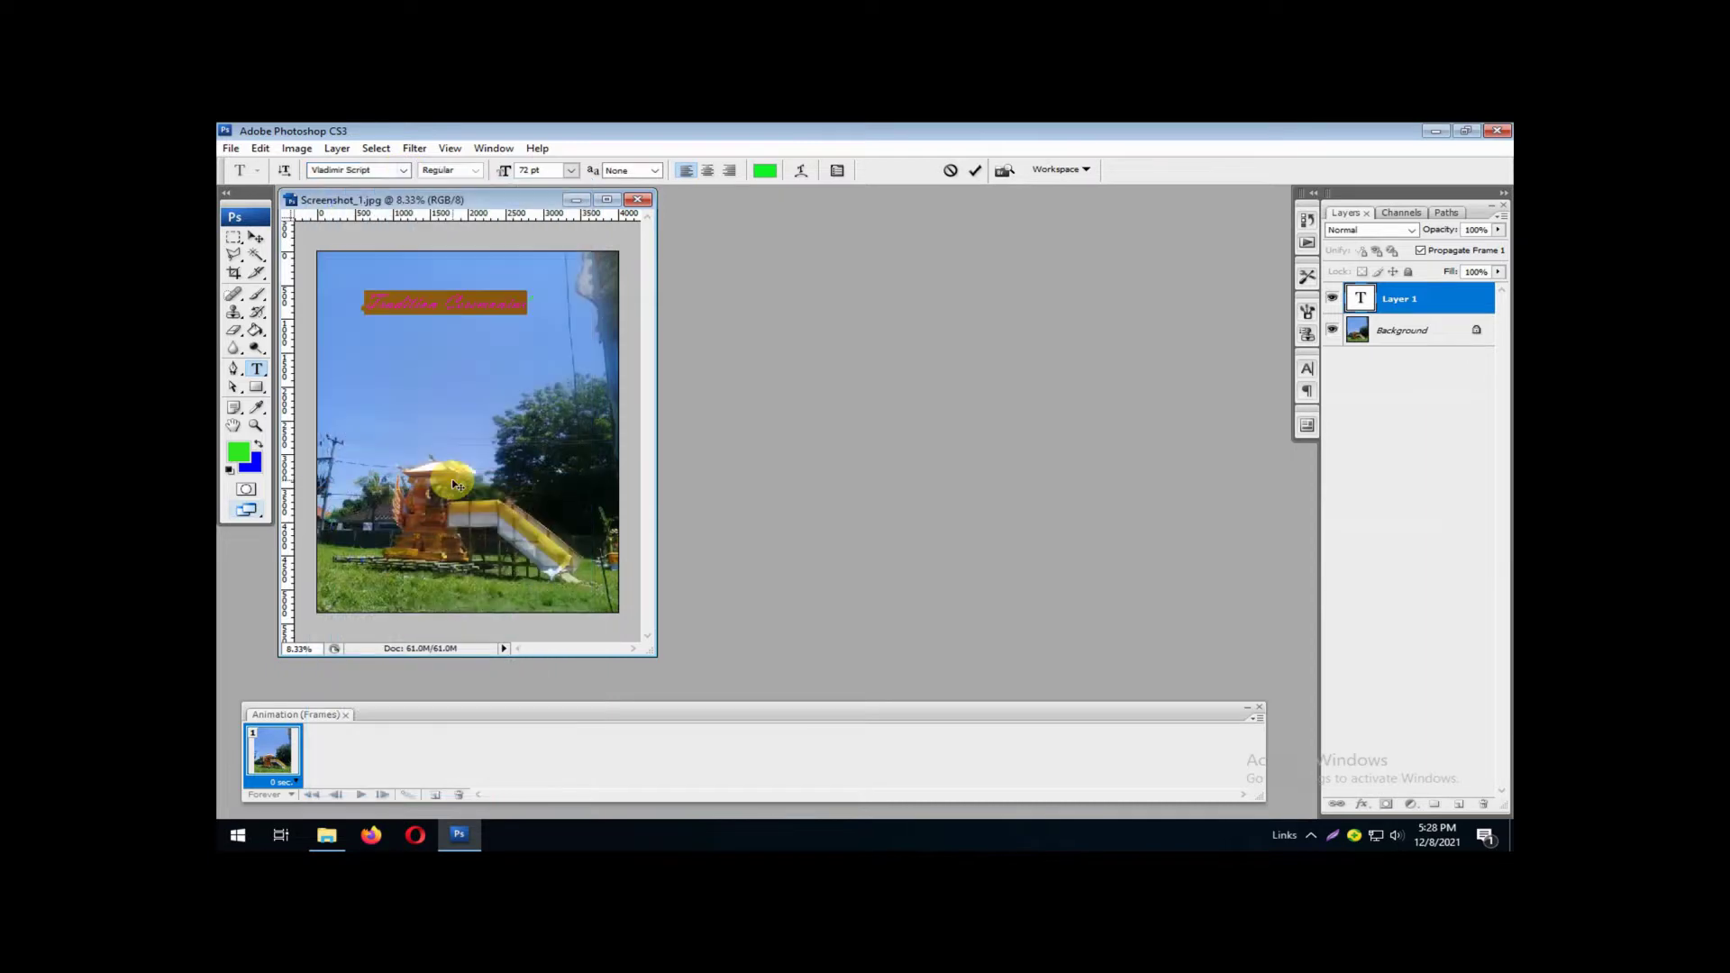
pyautogui.click(405, 171)
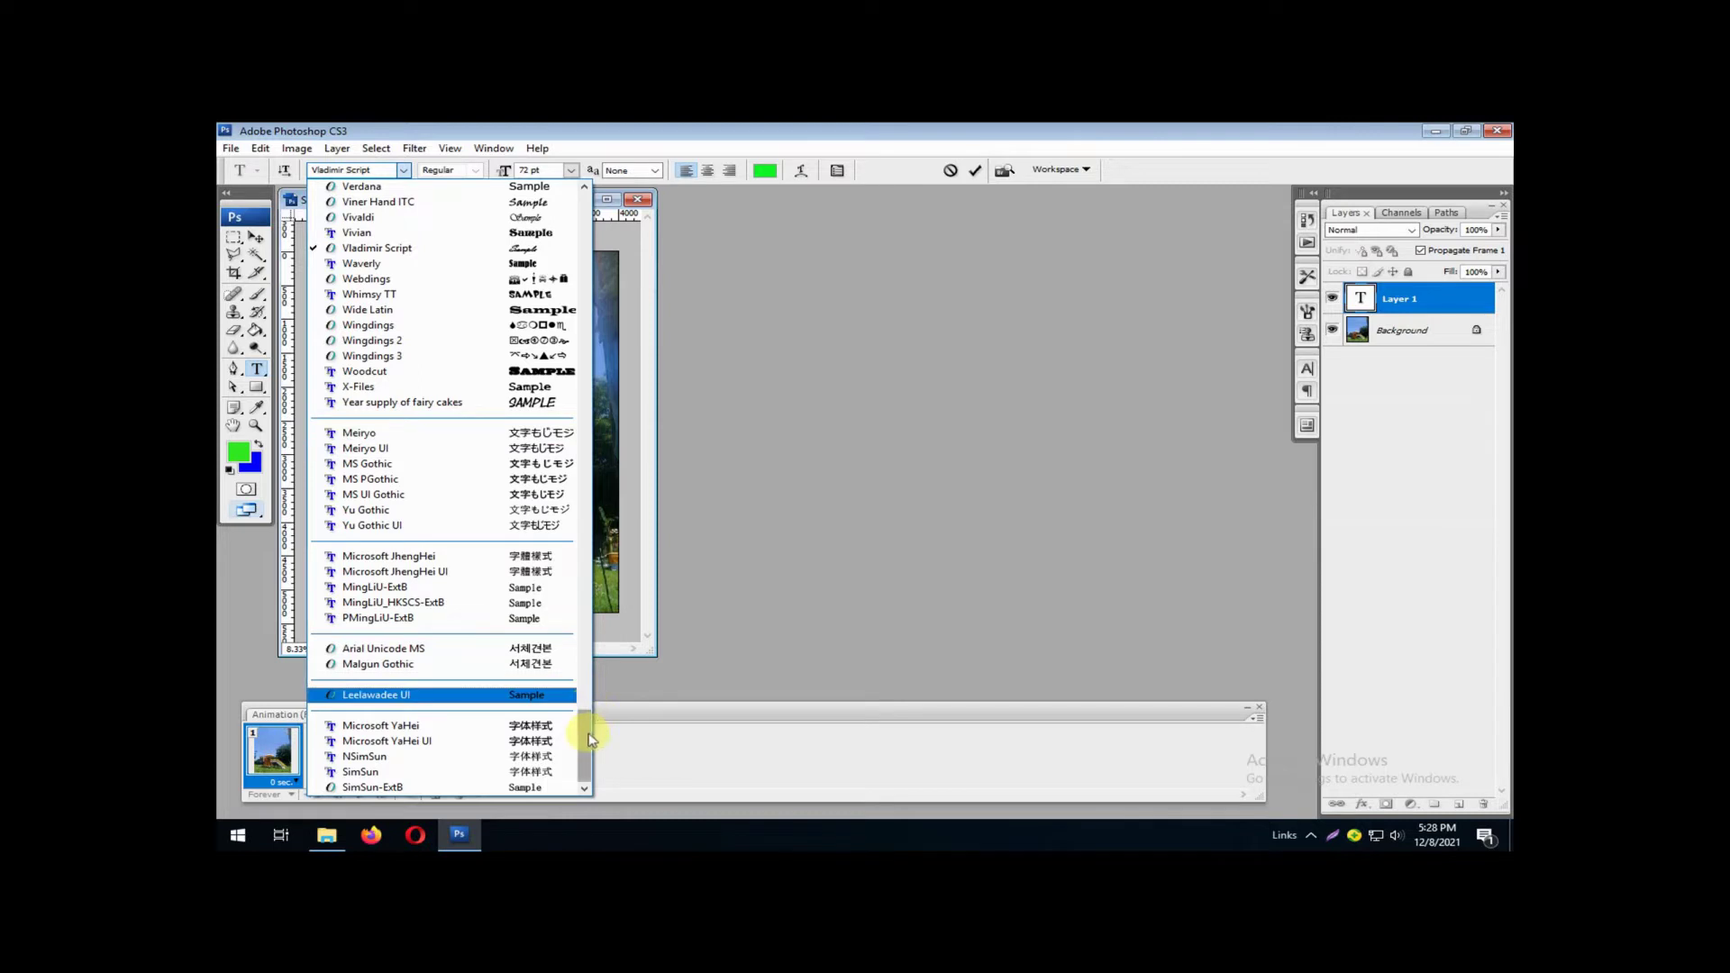
pyautogui.click(433, 402)
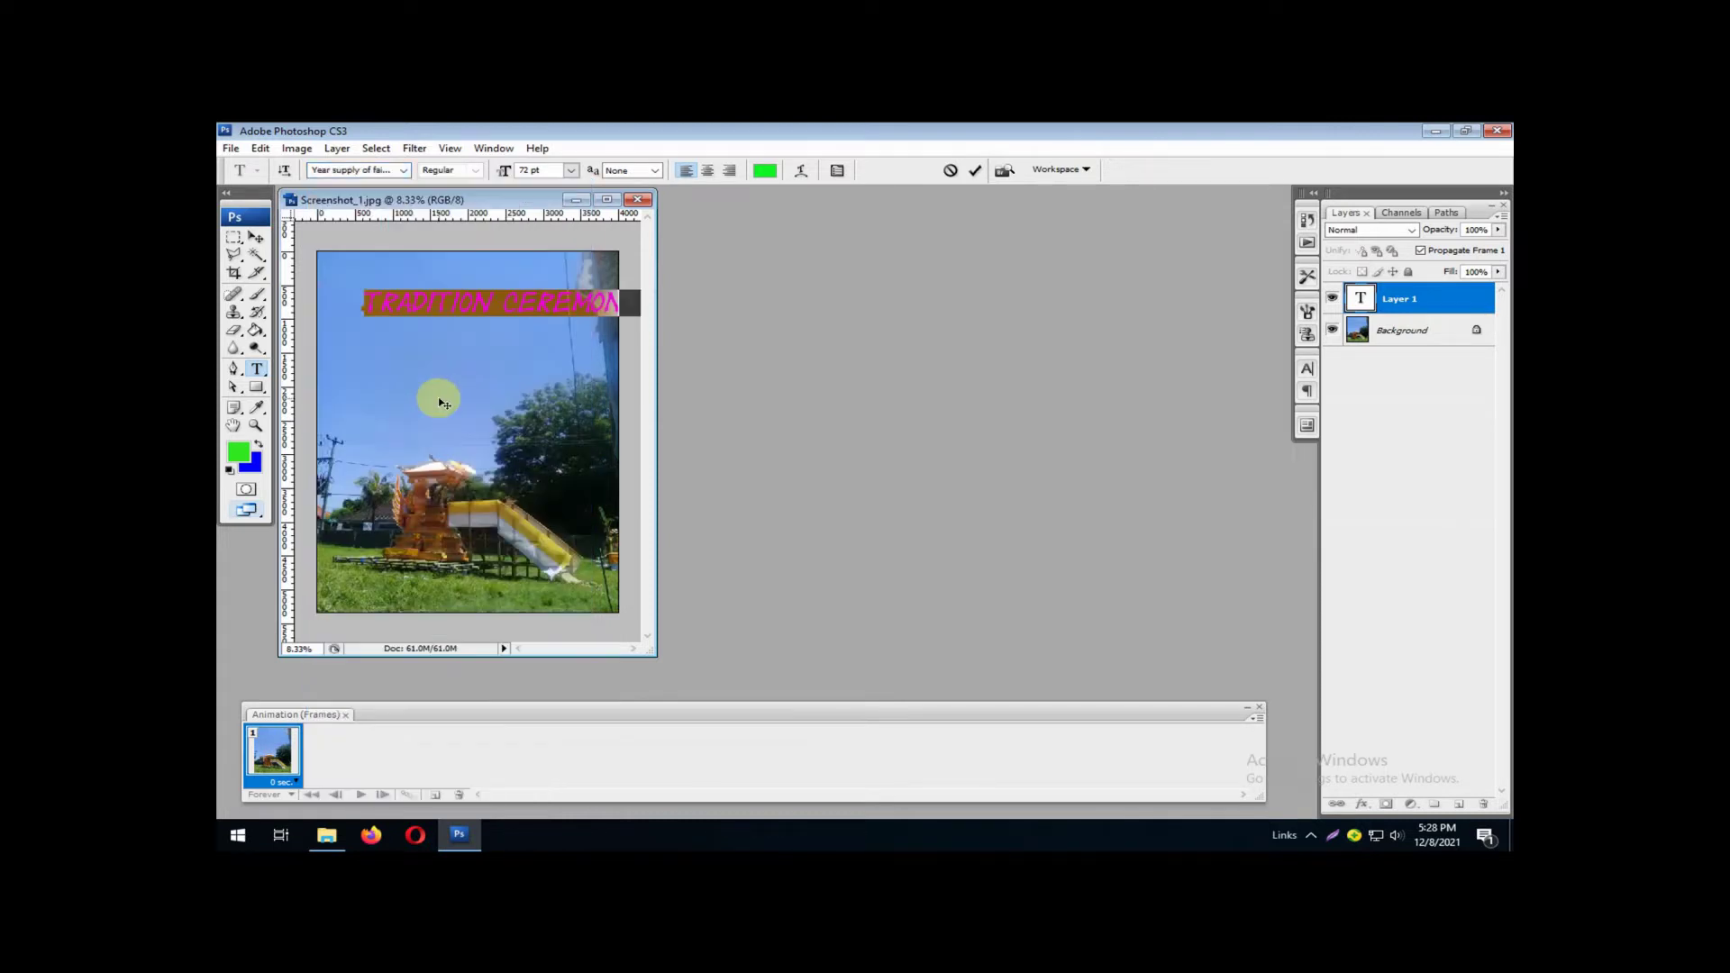
pyautogui.click(403, 304)
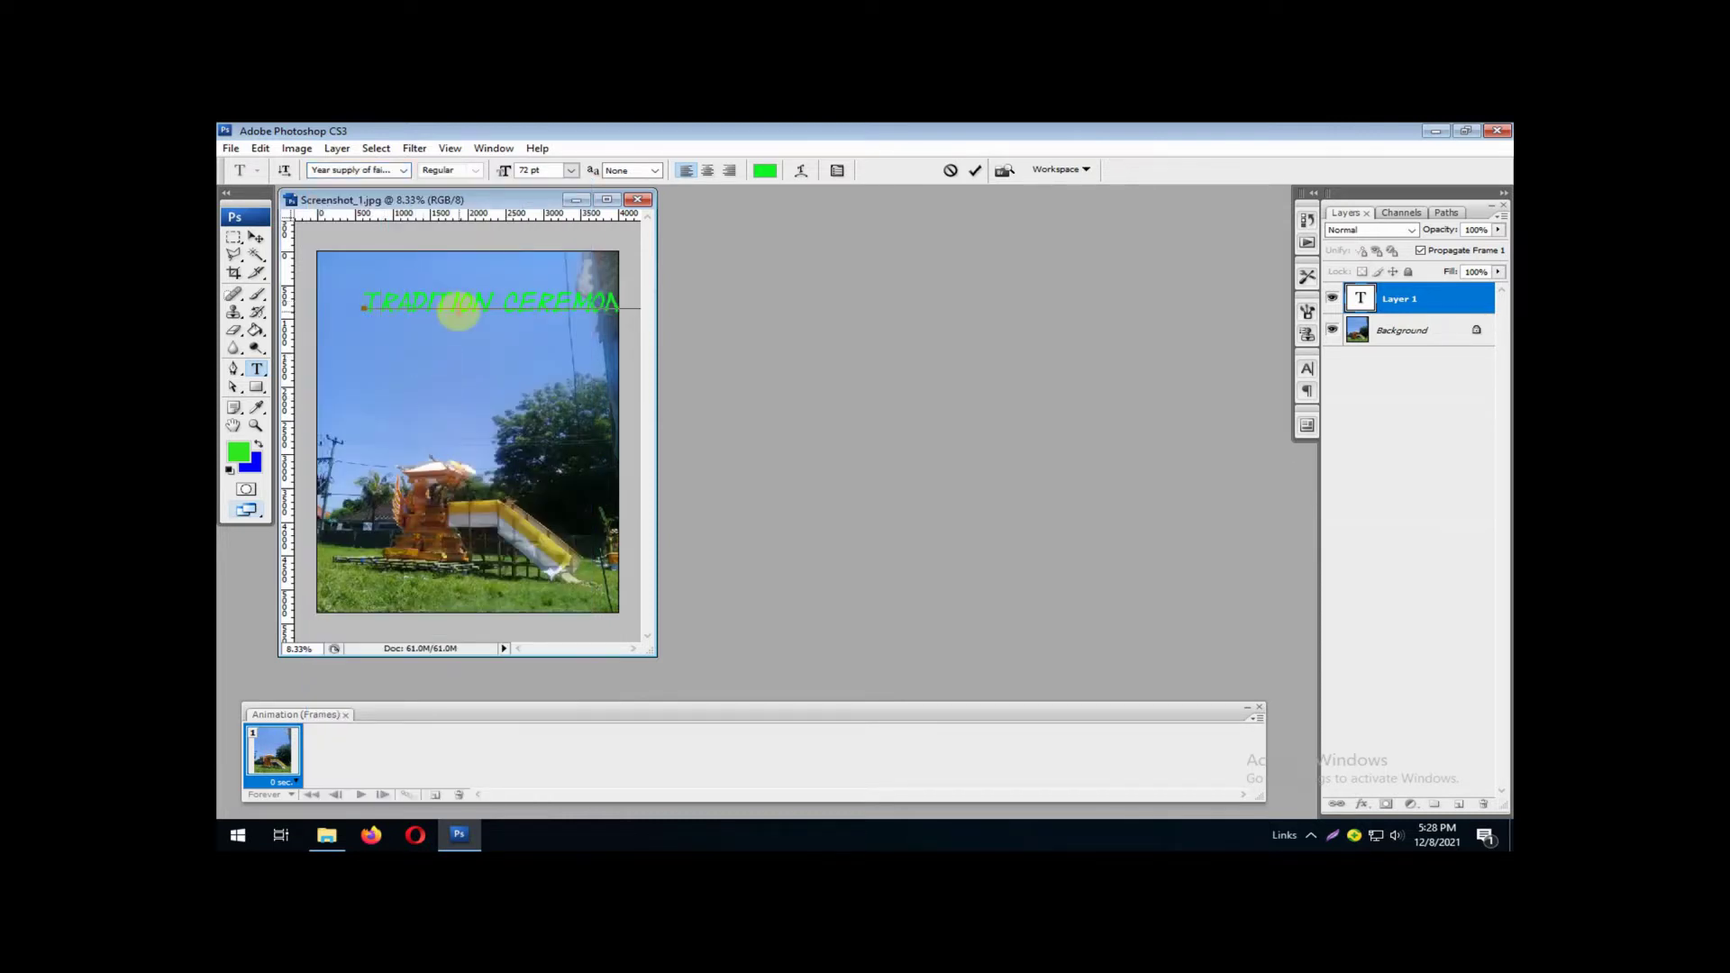
pyautogui.write('R')
pyautogui.press('BackSpace')
# Step: Set the "Tradition Ceremonial" text's font to Mistral and move it into the photo's upper-left corner
pyautogui.tripleClick(459, 310)
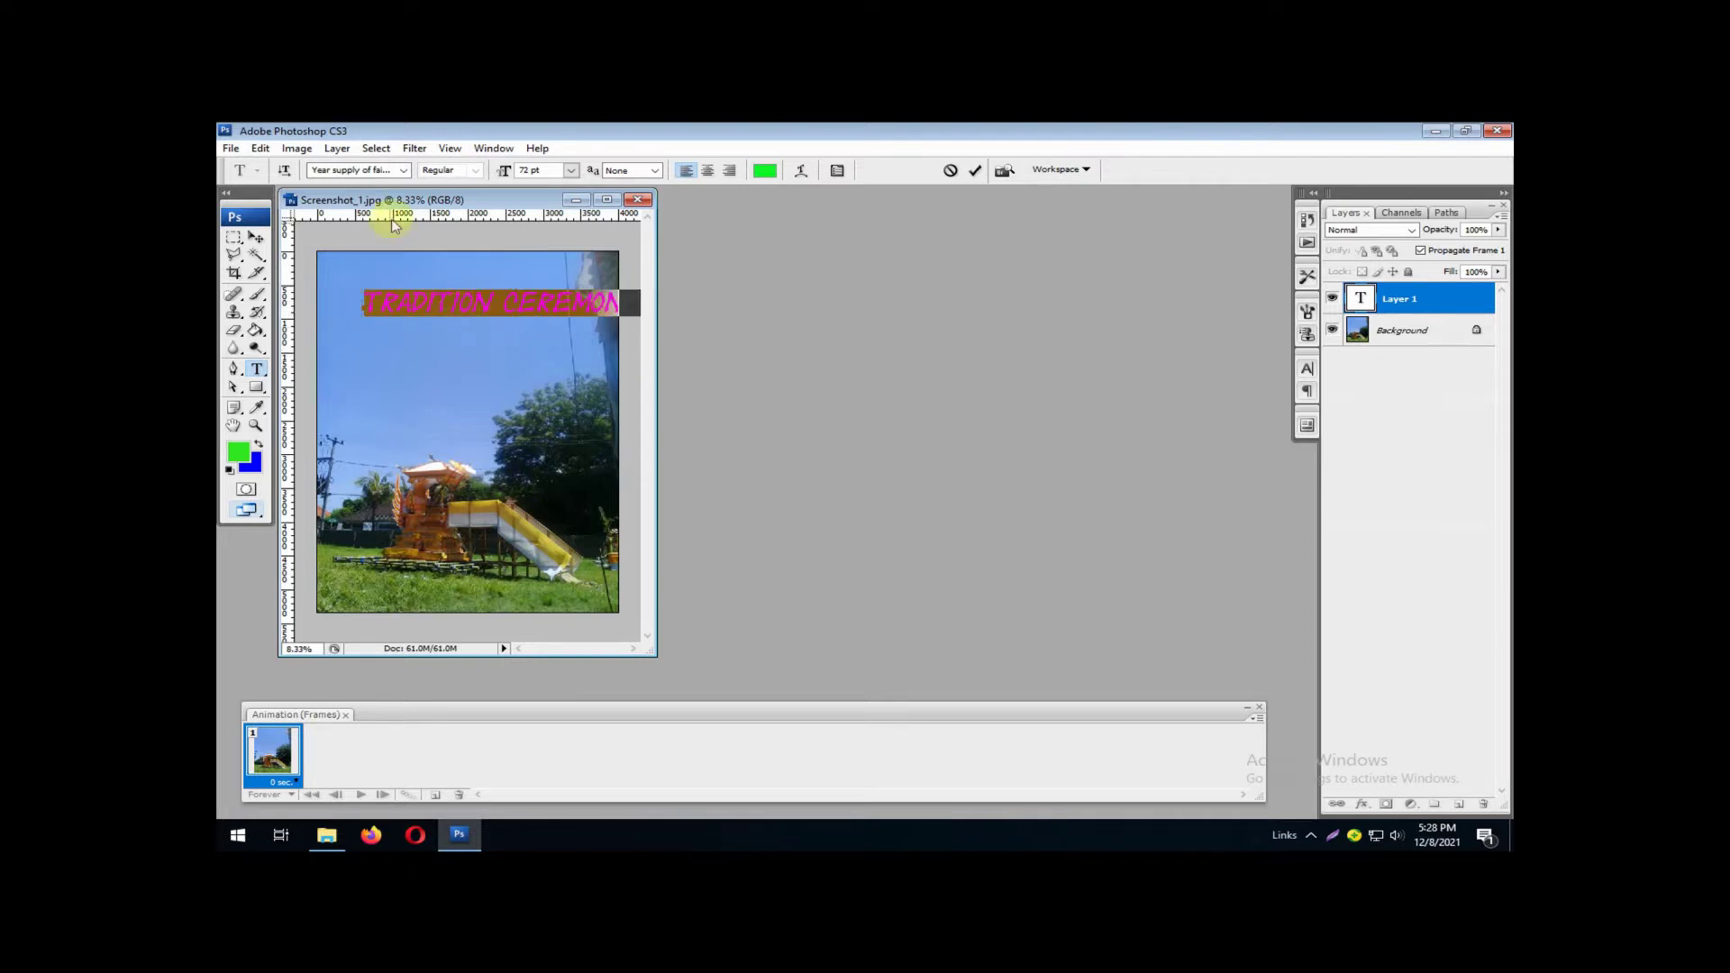
pyautogui.click(404, 171)
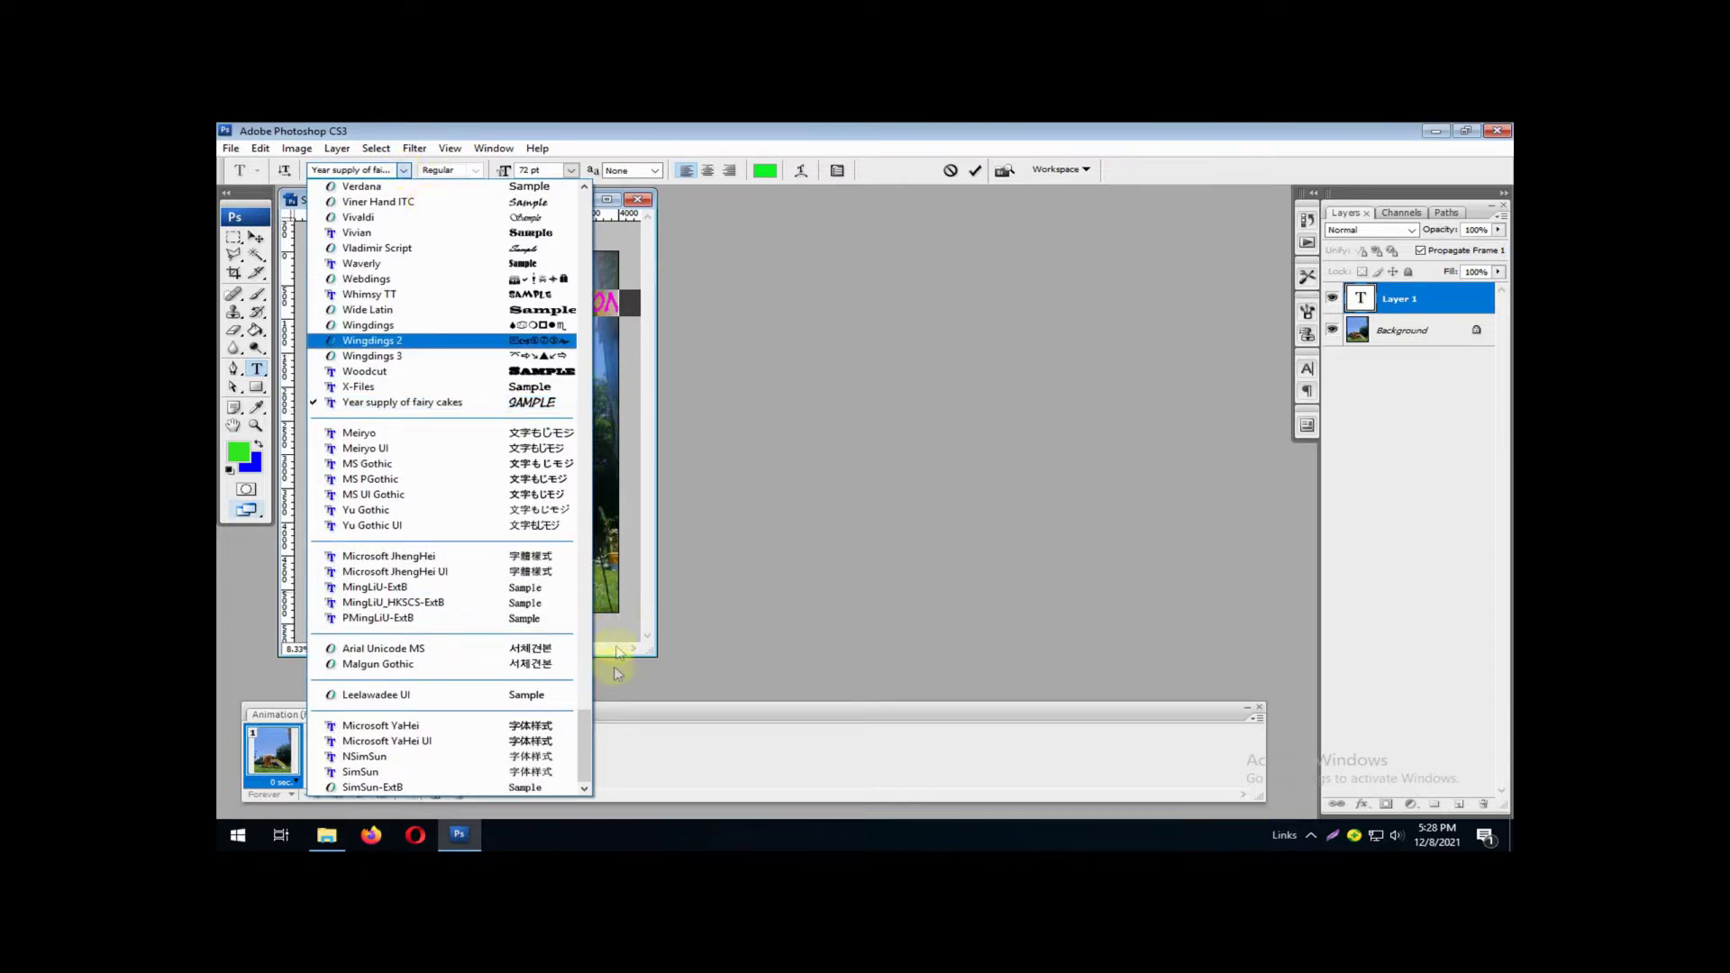
pyautogui.moveTo(581, 721); pyautogui.dragTo(579, 618)
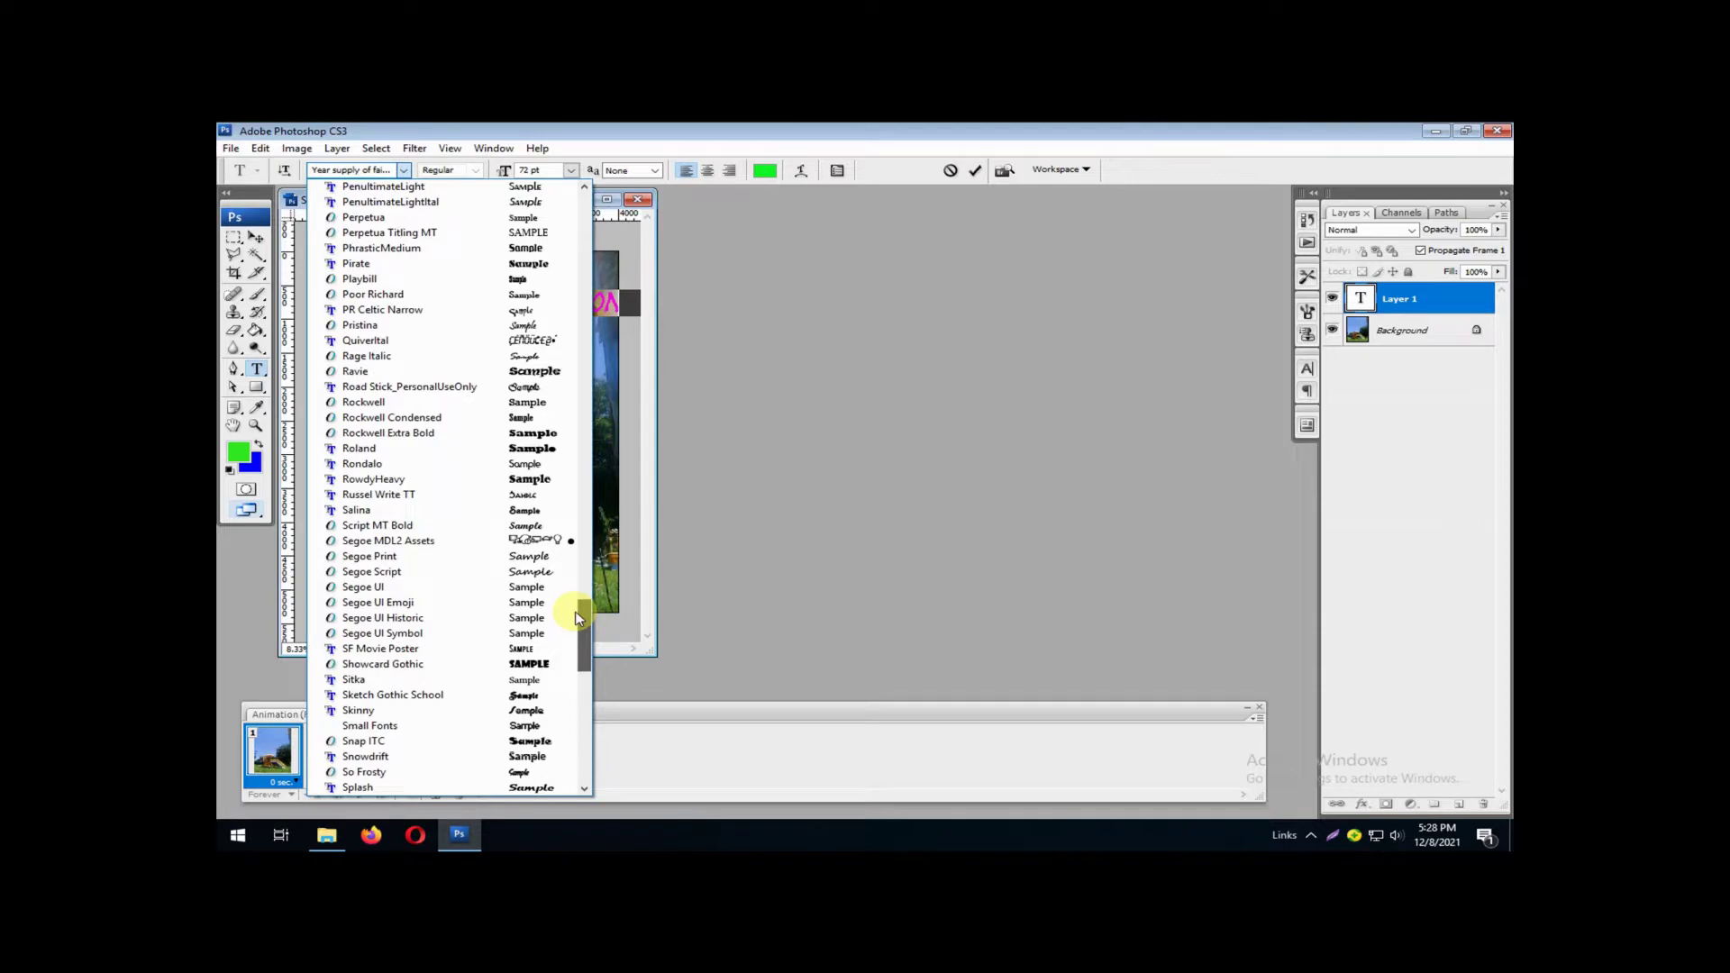
pyautogui.moveTo(579, 619); pyautogui.dragTo(578, 558)
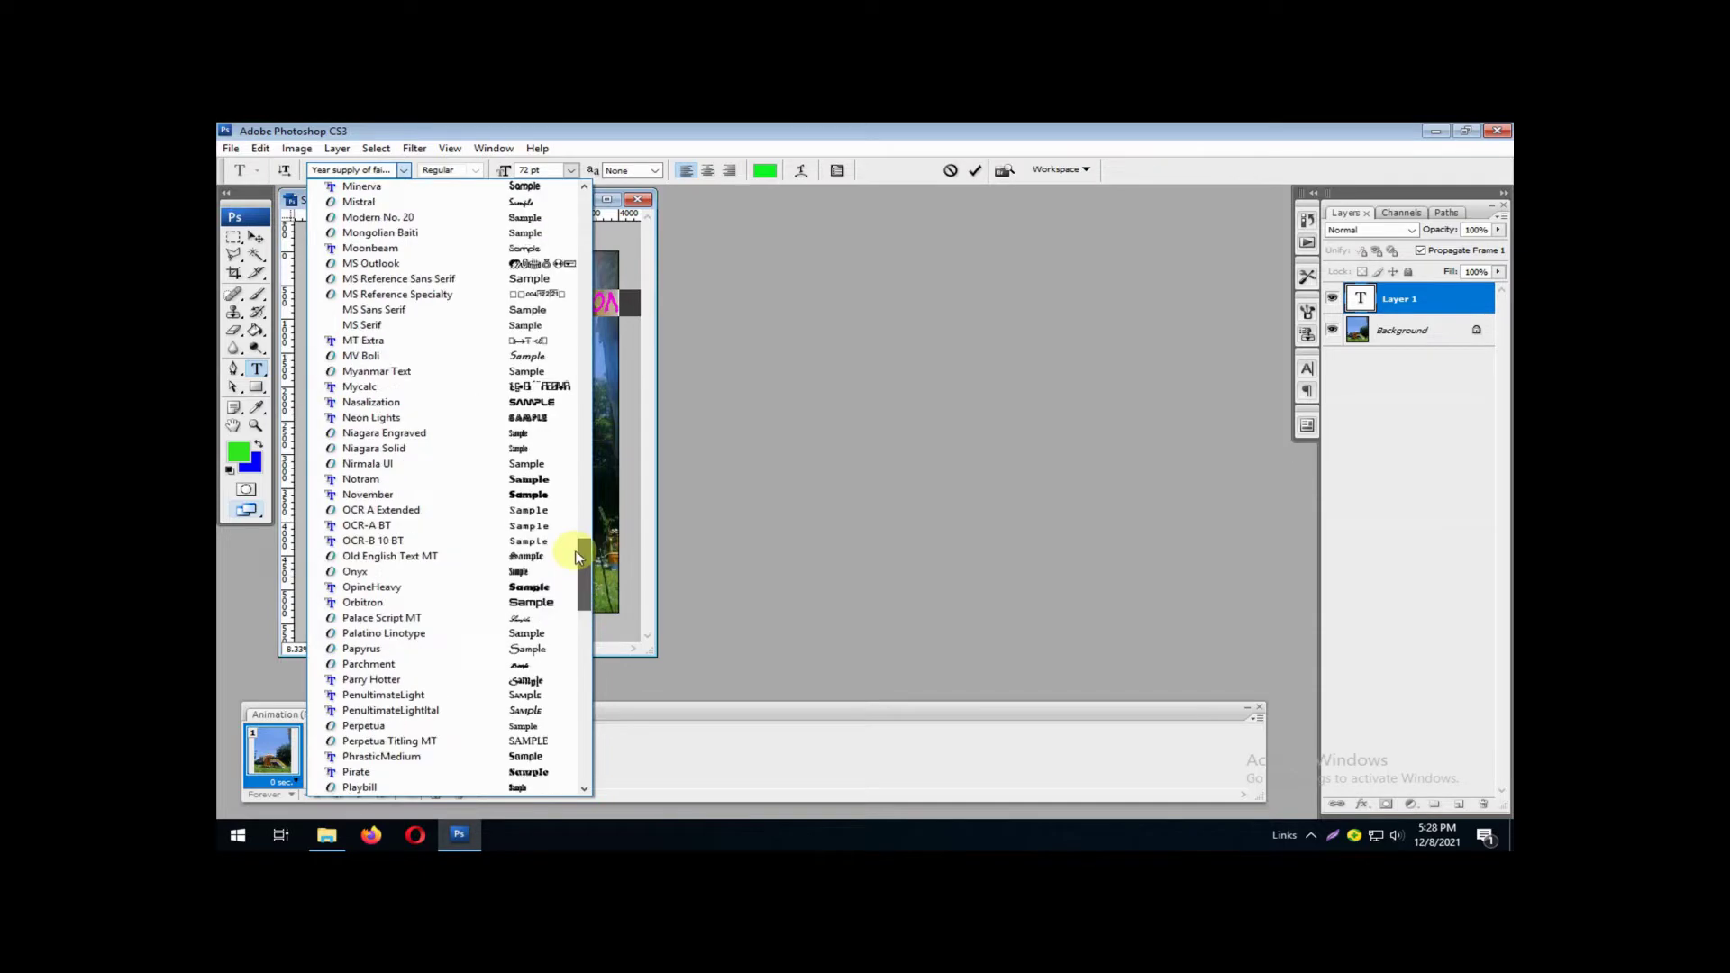
pyautogui.click(532, 202)
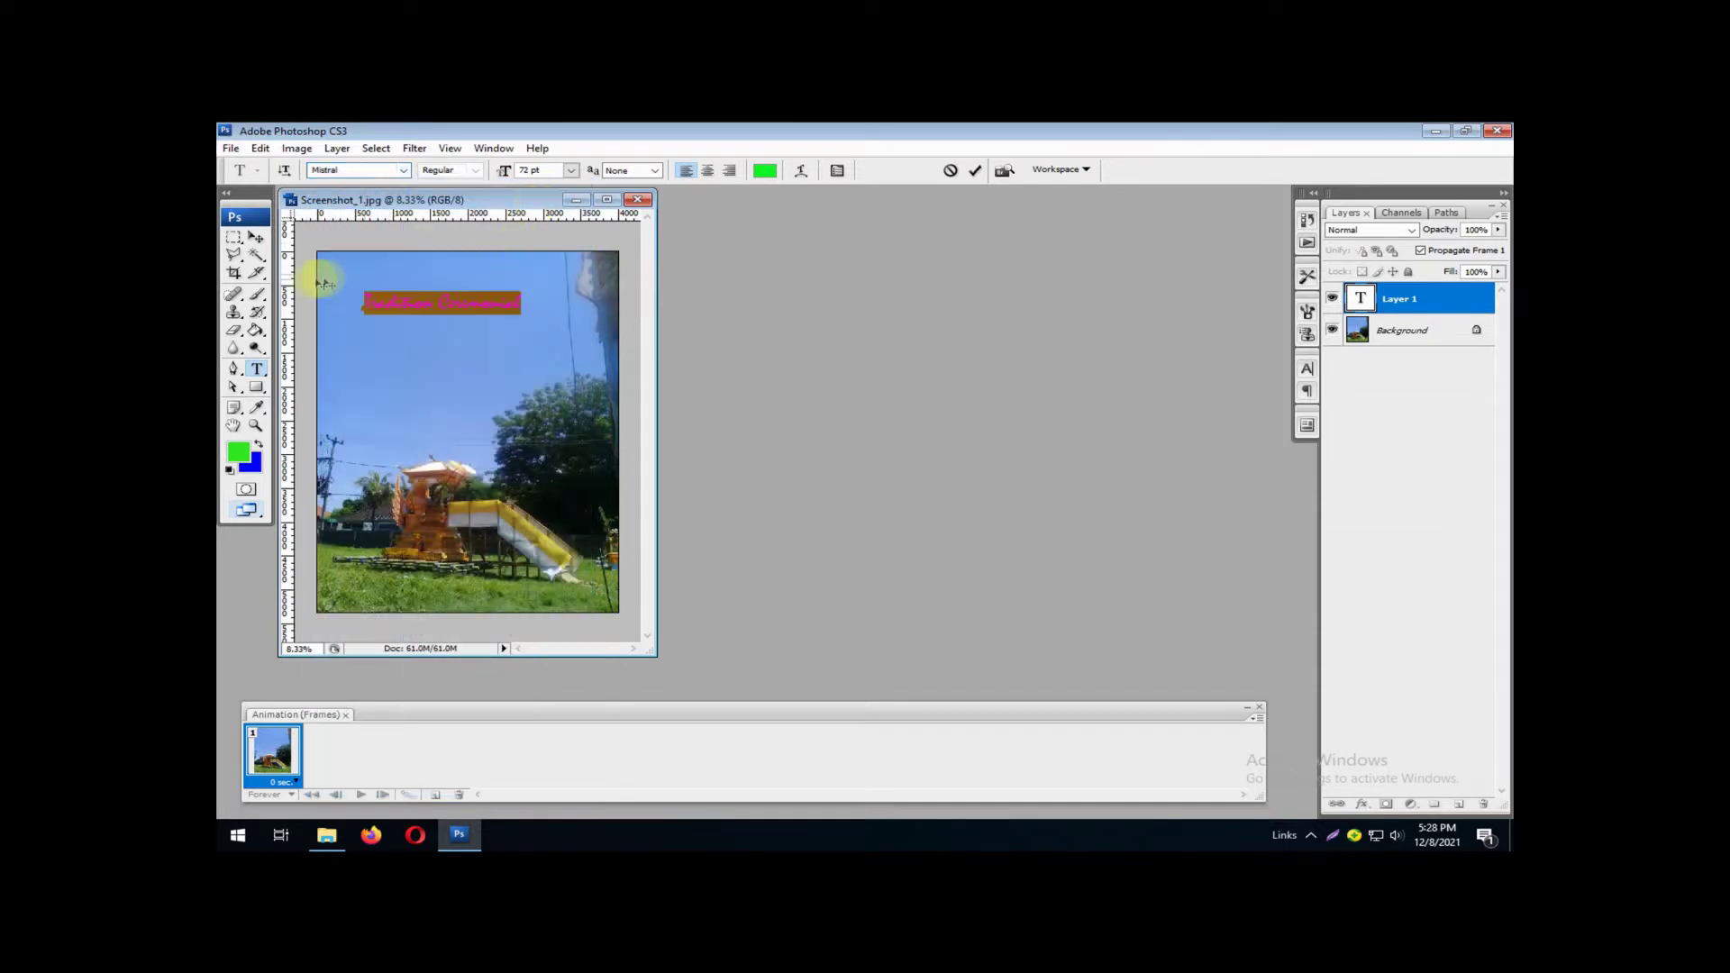
pyautogui.click(256, 237)
pyautogui.moveTo(451, 310); pyautogui.dragTo(427, 280)
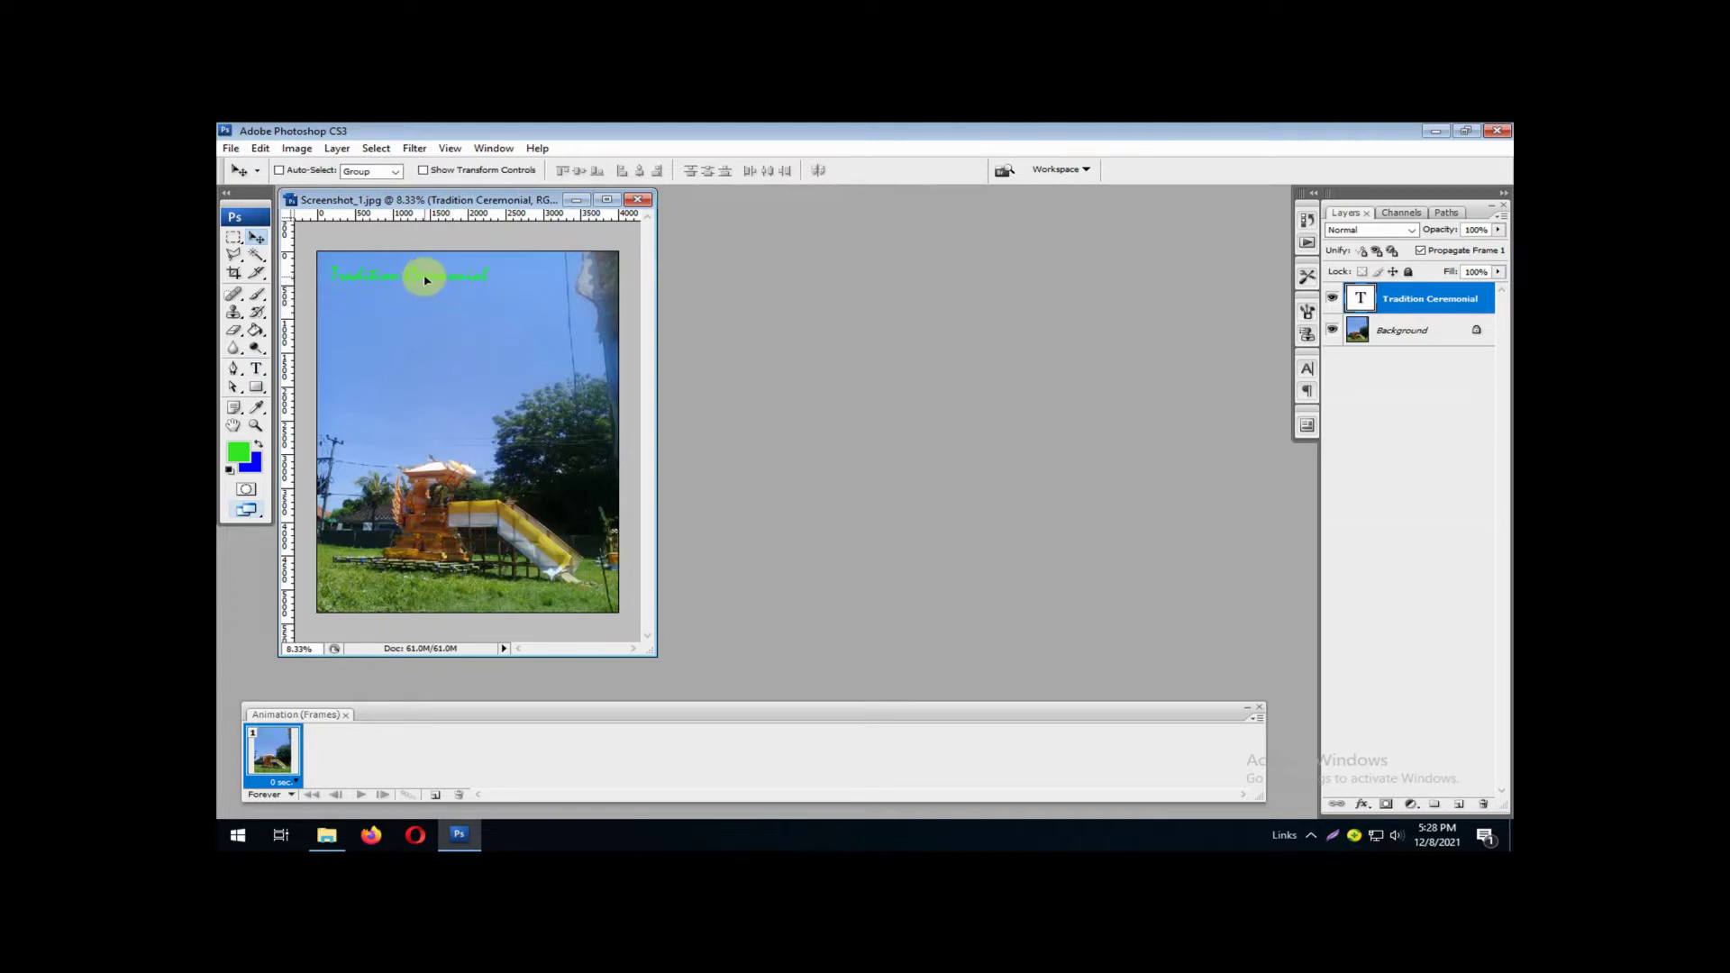
# Step: Add a new layer with the text "Rest in Peace" in the sky below the green title
pyautogui.click(256, 369)
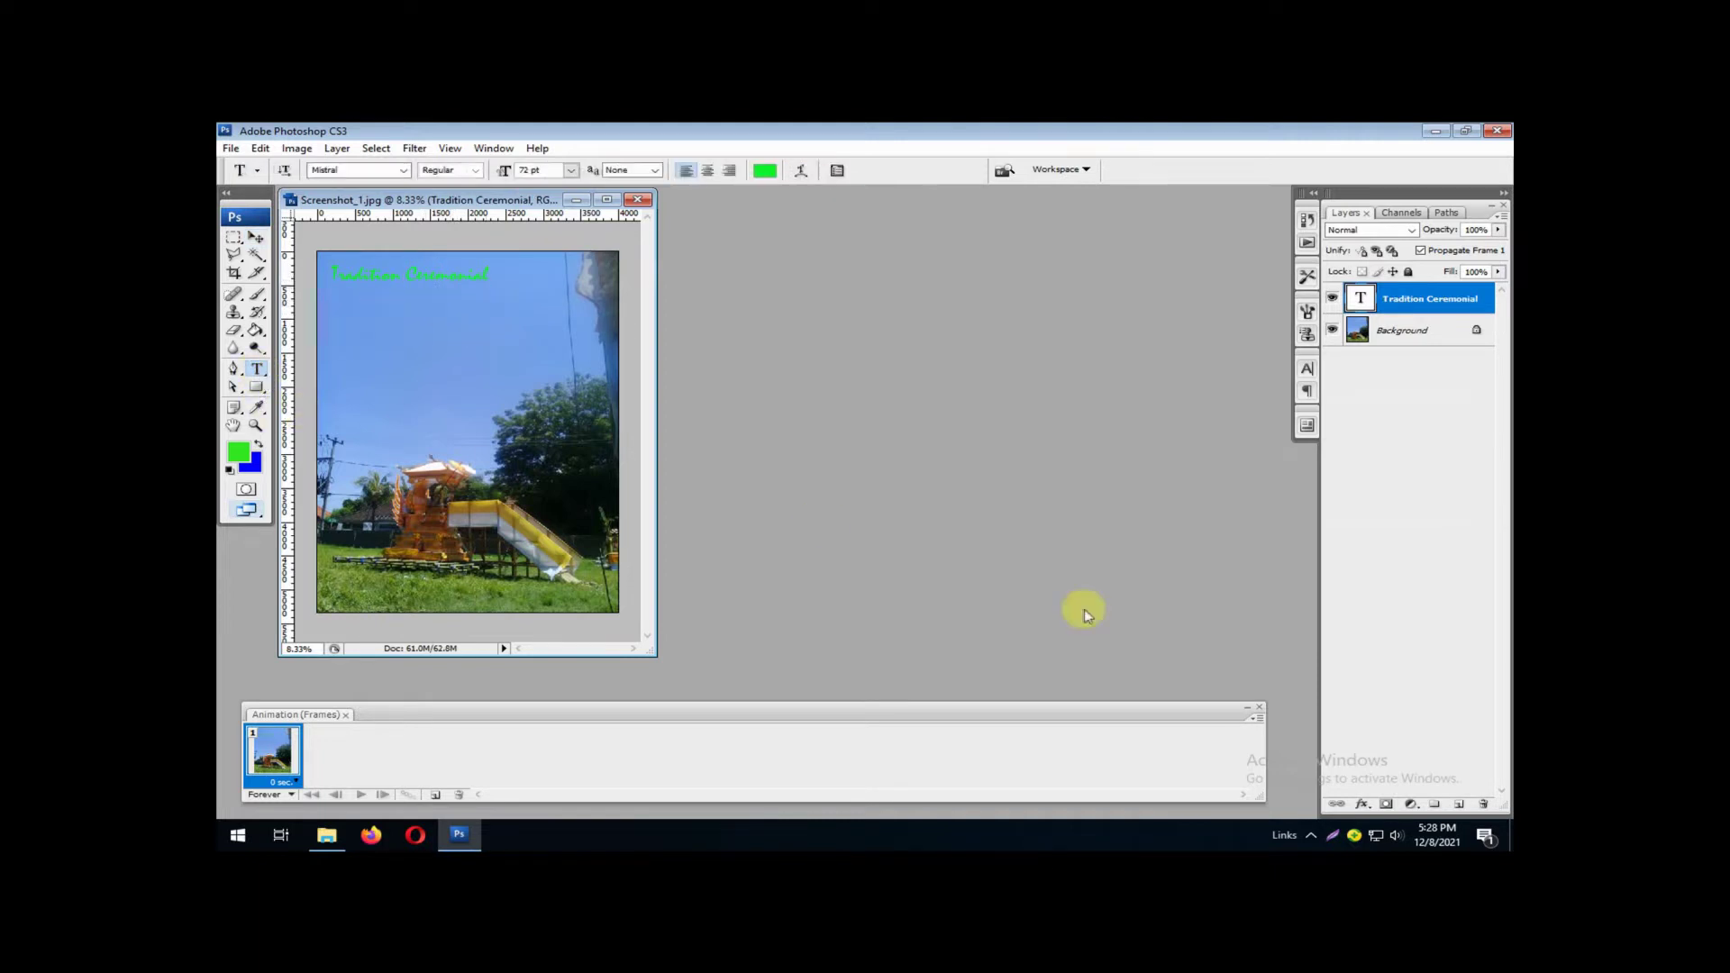
pyautogui.click(1458, 805)
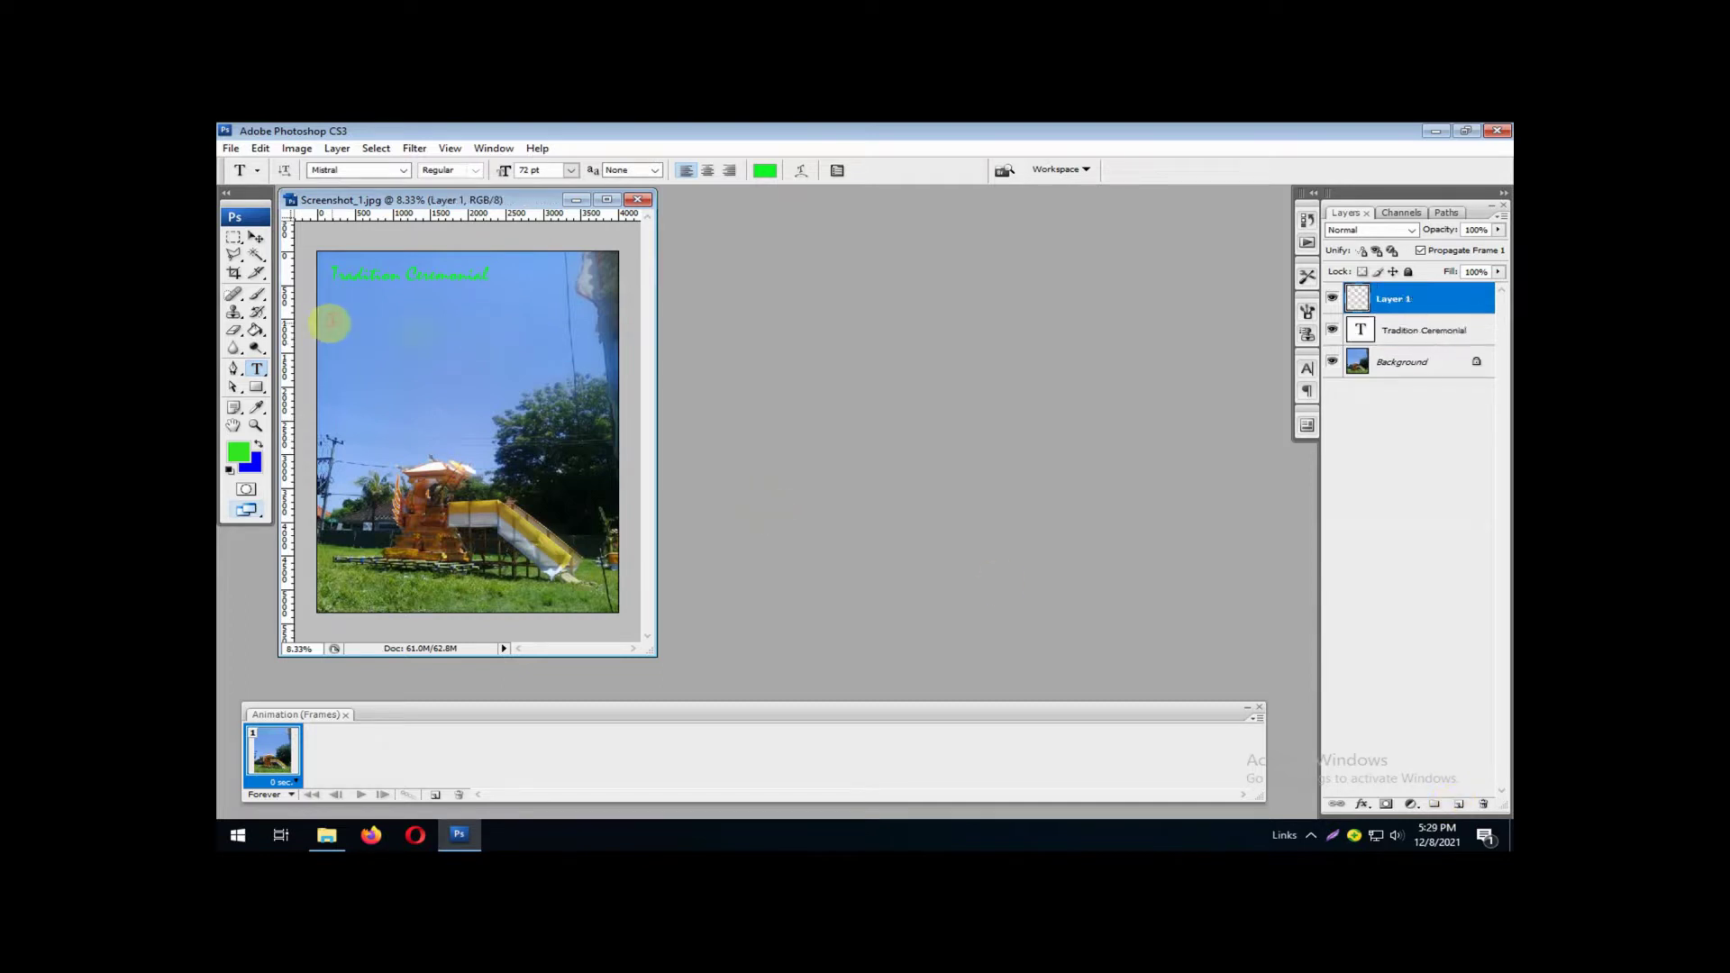
pyautogui.click(365, 328)
pyautogui.write('A')
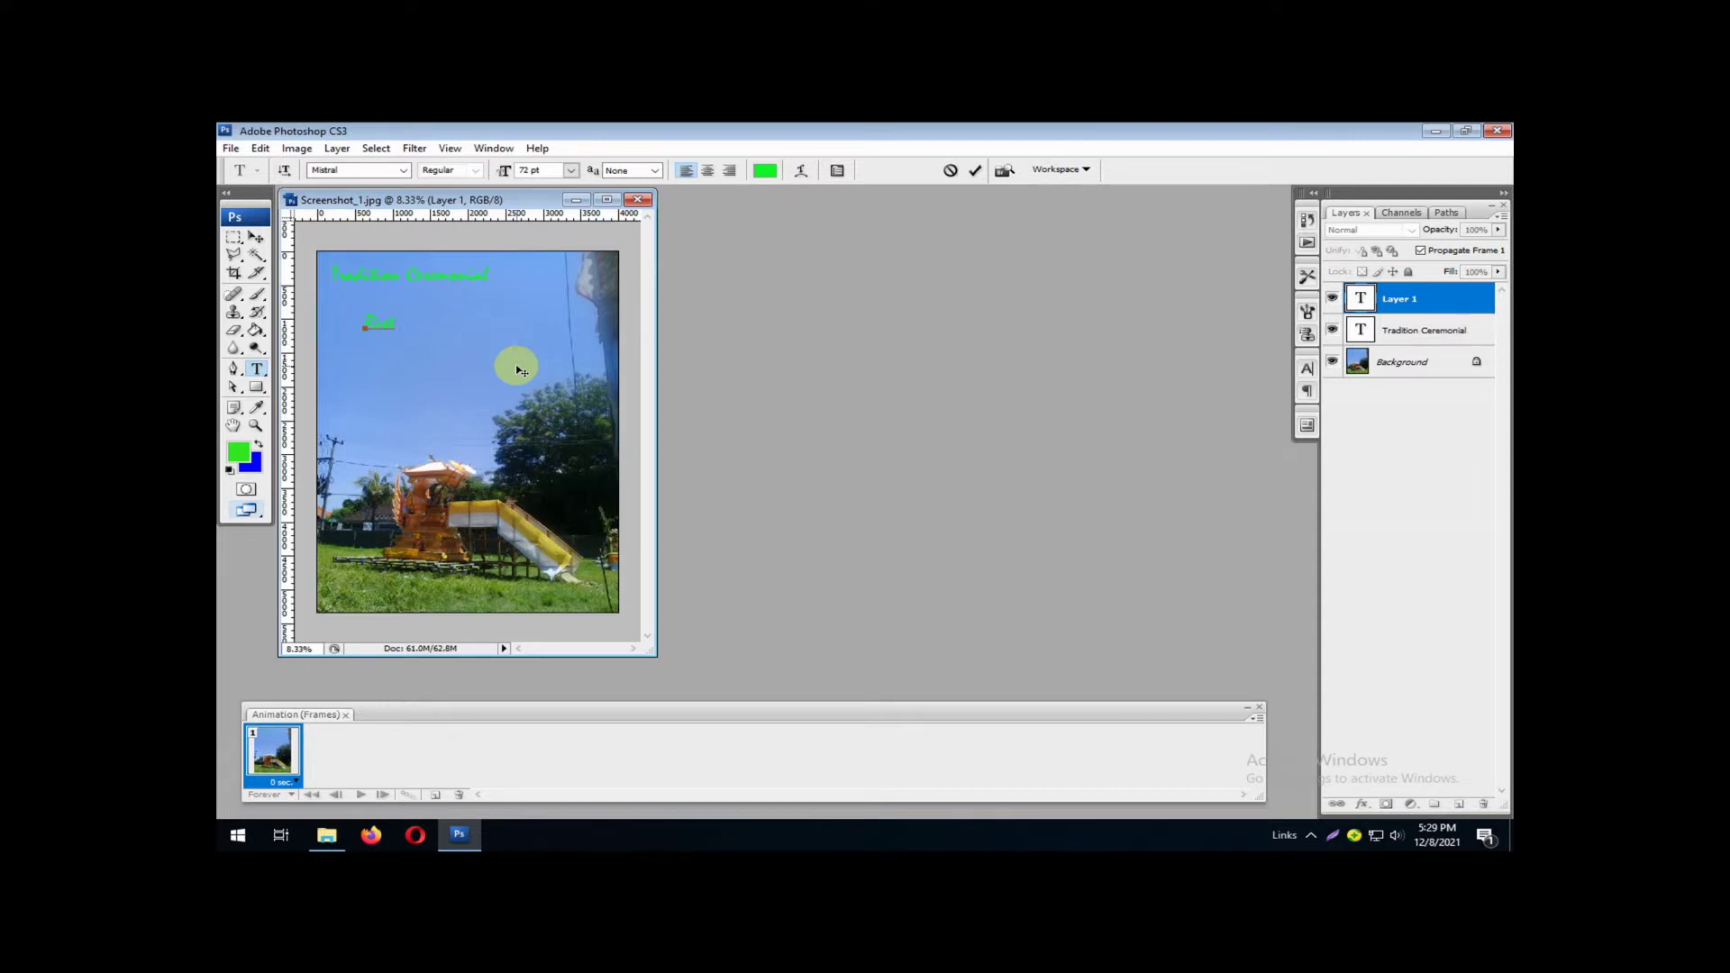
pyautogui.write('est in Peace')
# Step: Recolor the whole "Rest in Peace" text red
pyautogui.hotkey('ctrl', 'a')
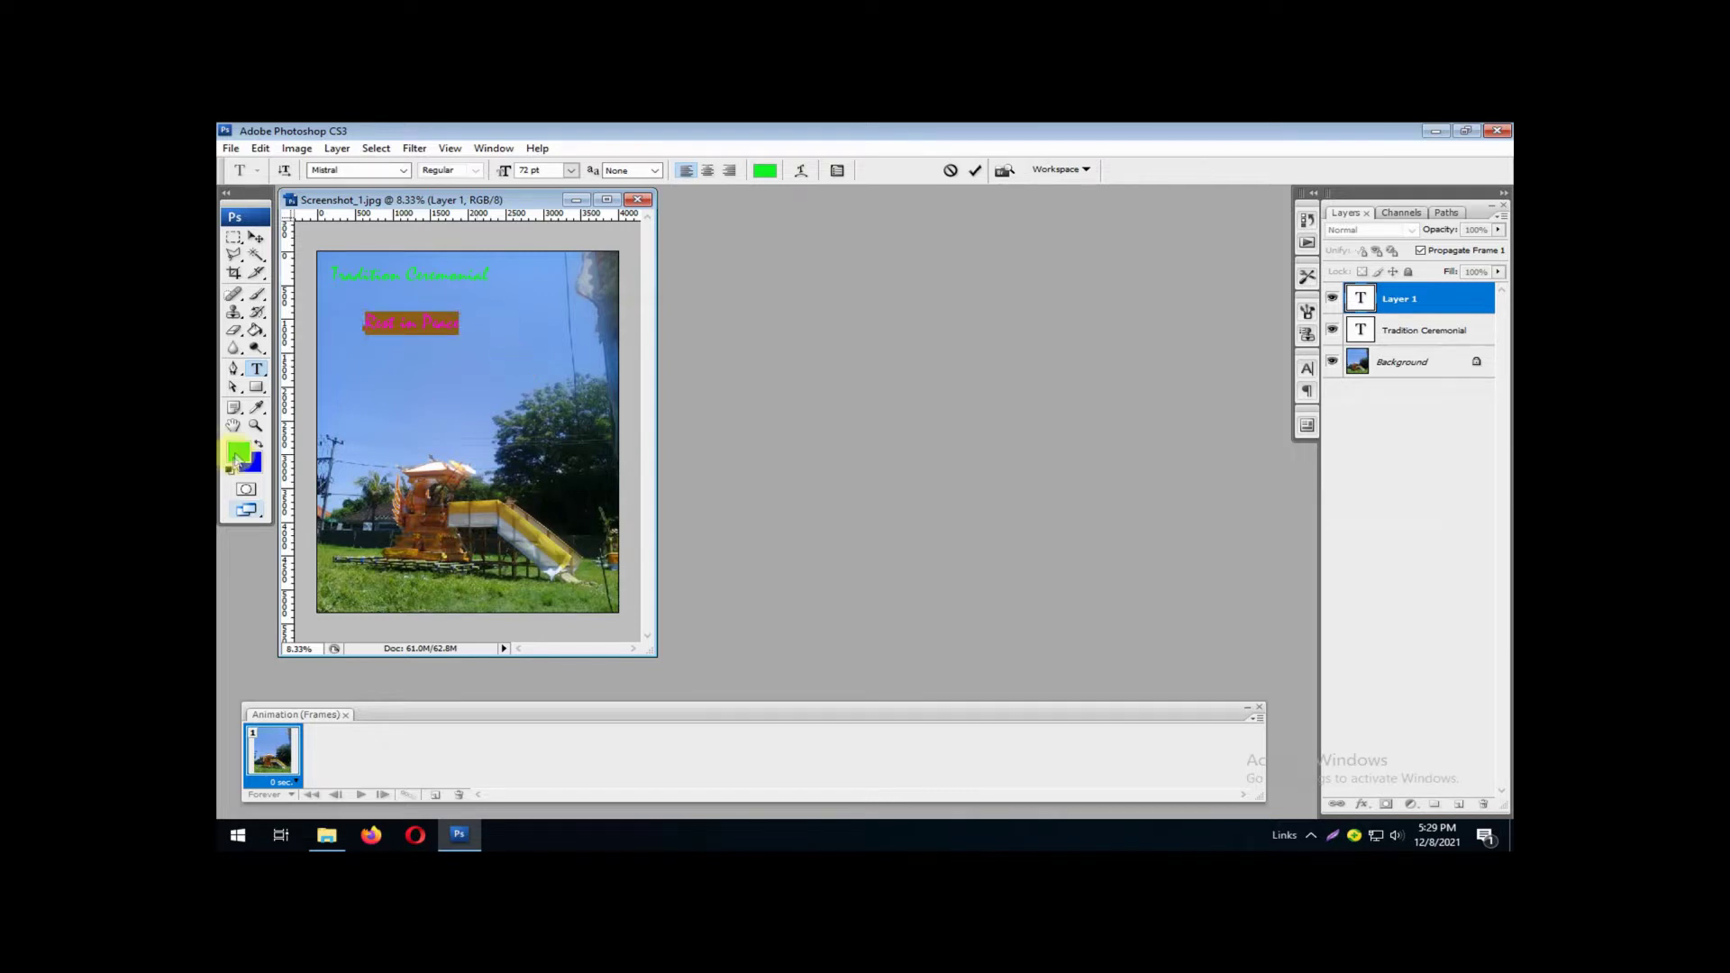
pyautogui.click(238, 460)
pyautogui.moveTo(1341, 378)
pyautogui.mouseDown()
pyautogui.moveTo(1318, 362)
pyautogui.moveTo(1301, 394)
pyautogui.moveTo(1319, 360)
pyautogui.mouseUp()
pyautogui.click(1471, 348)
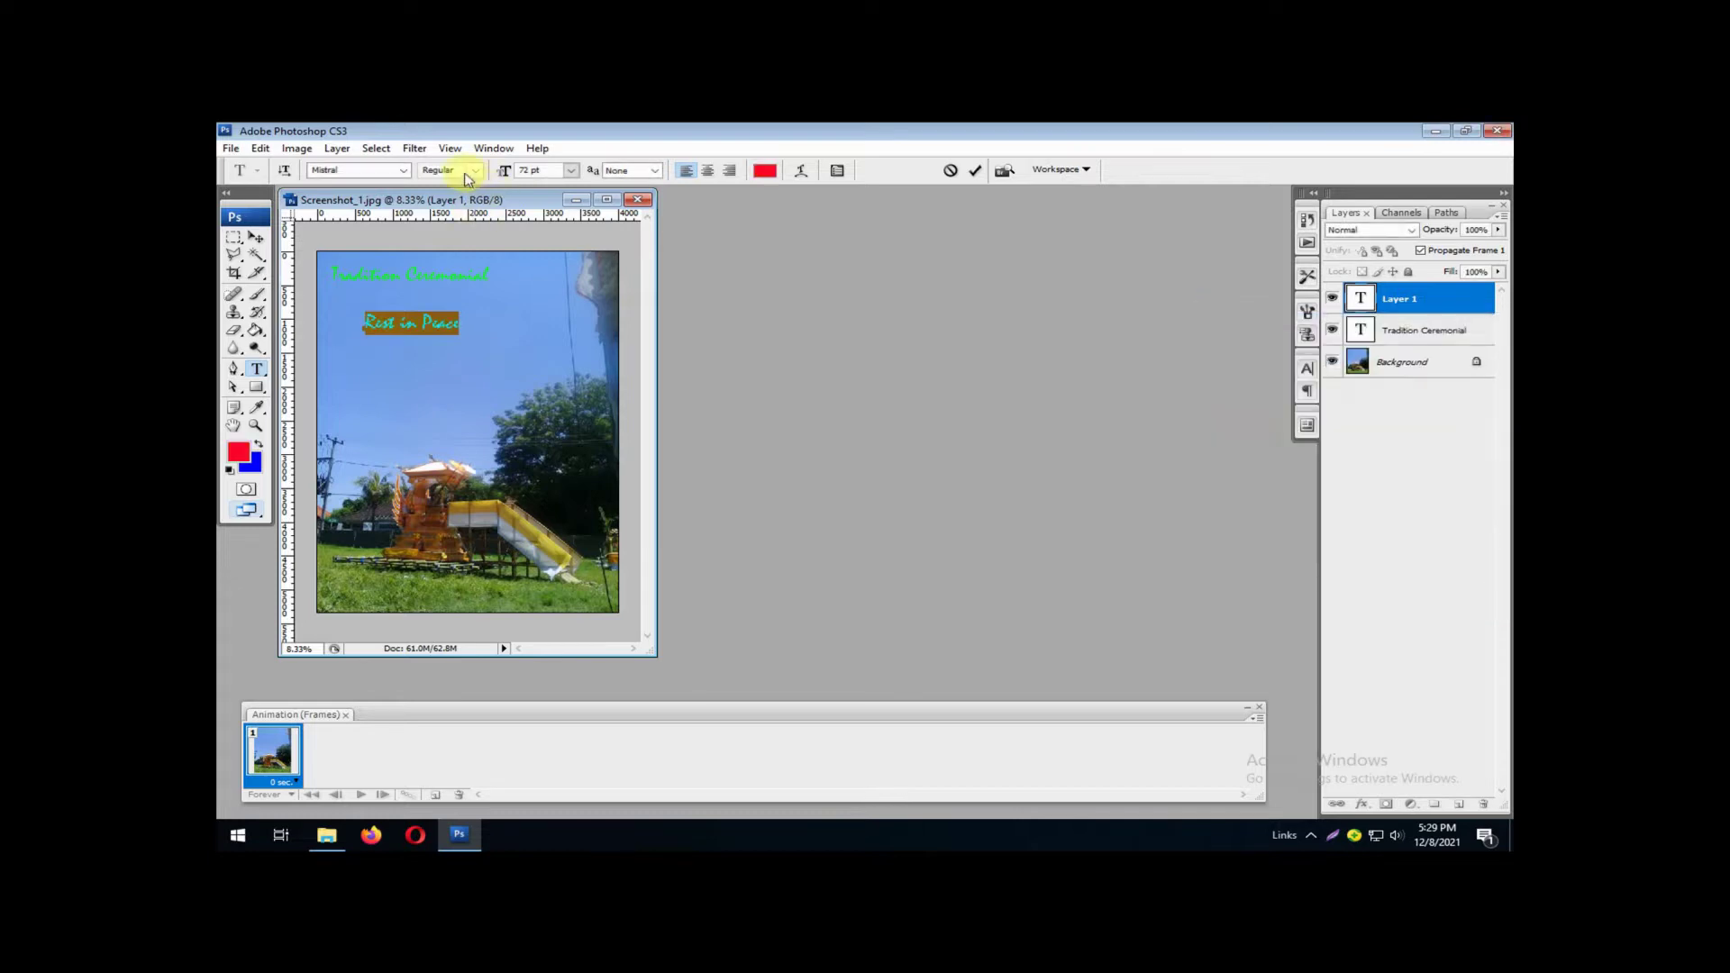
# Step: Try the Moonbeam font on the "Rest in Peace" text and settle on Autumn
pyautogui.click(402, 171)
pyautogui.scroll(2, 553, 282)
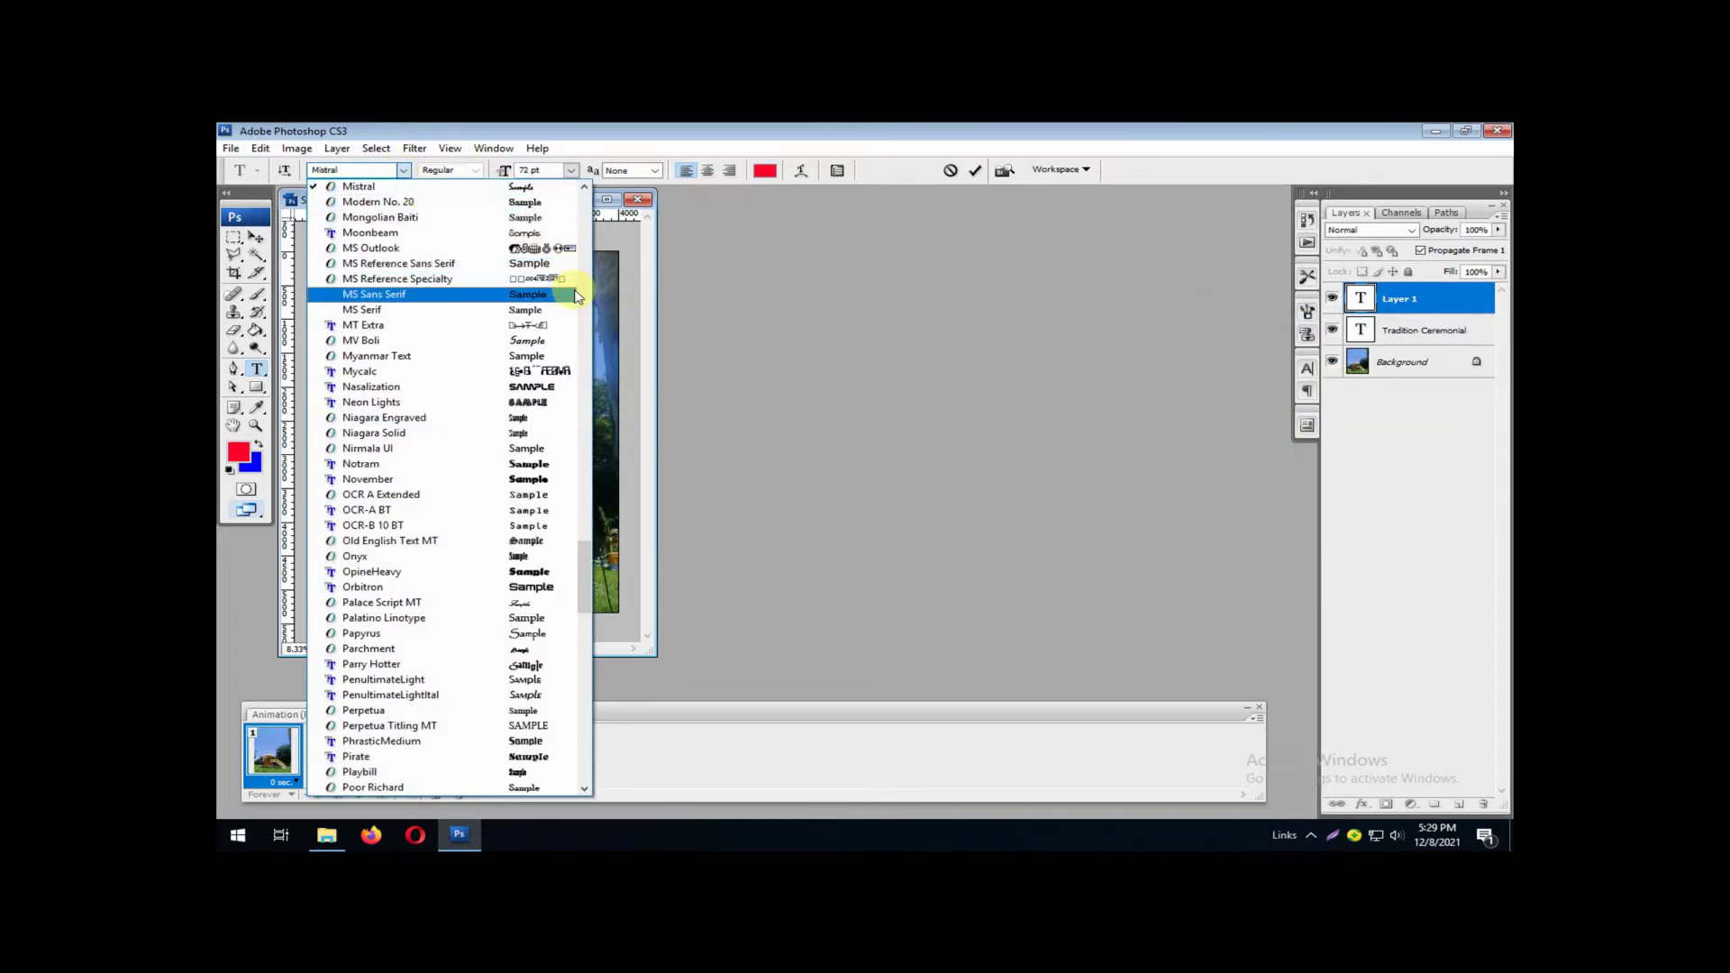
pyautogui.click(533, 237)
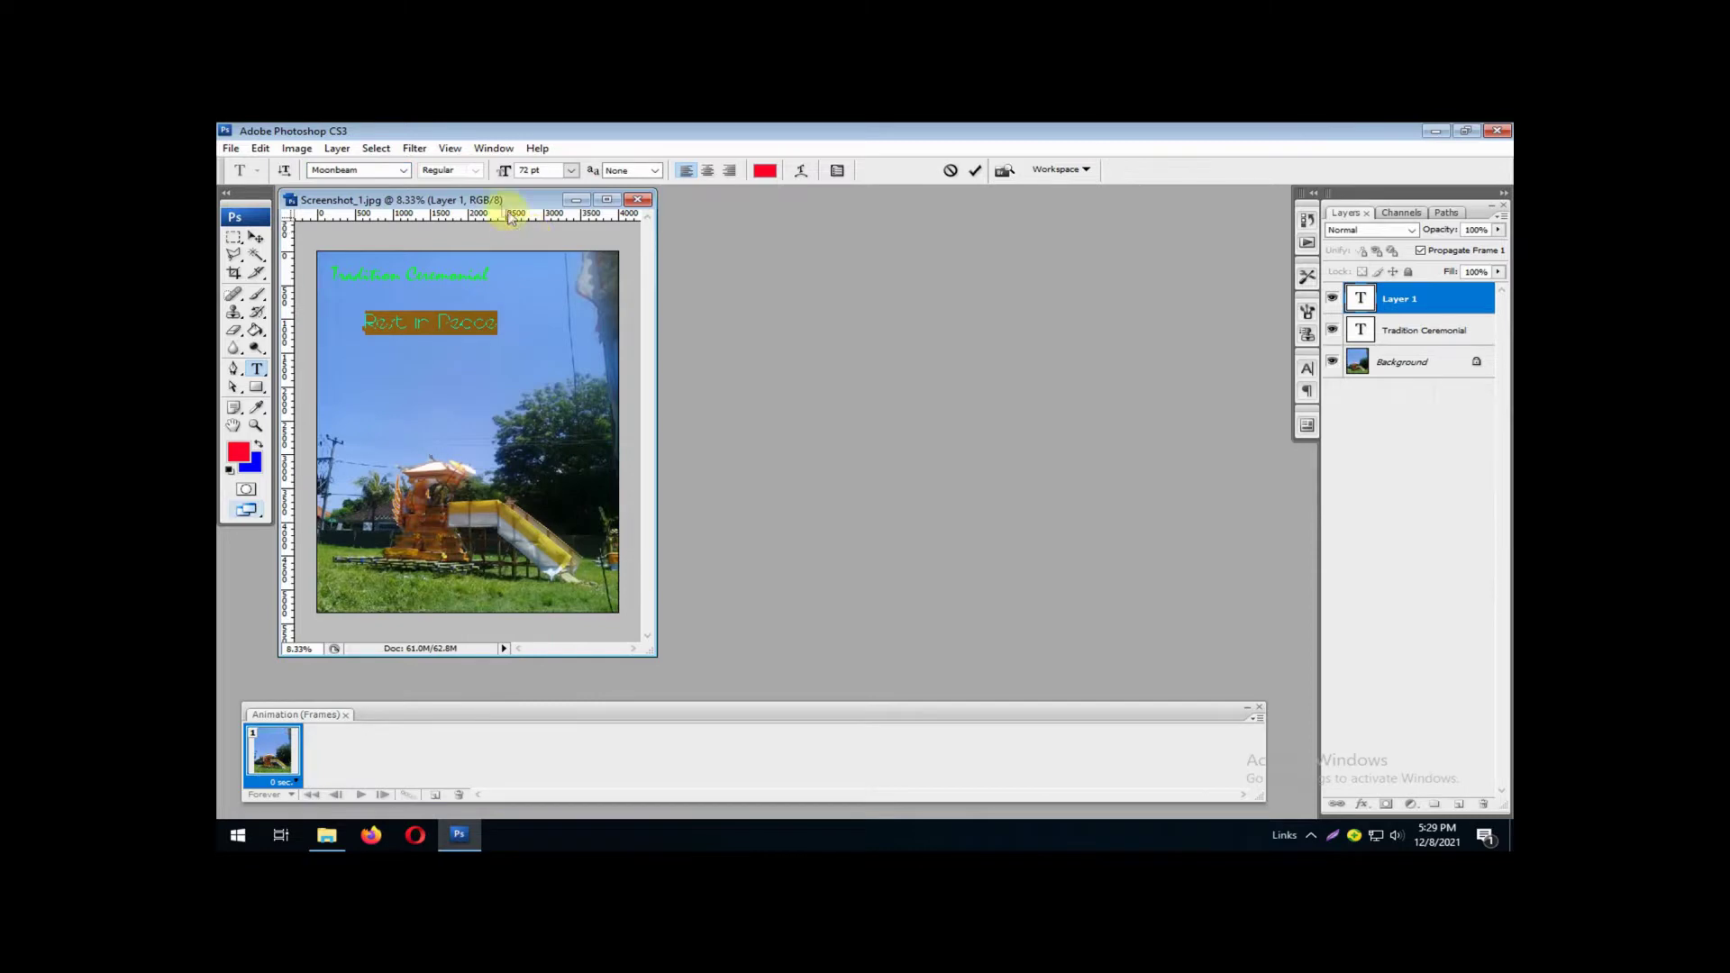
pyautogui.click(404, 171)
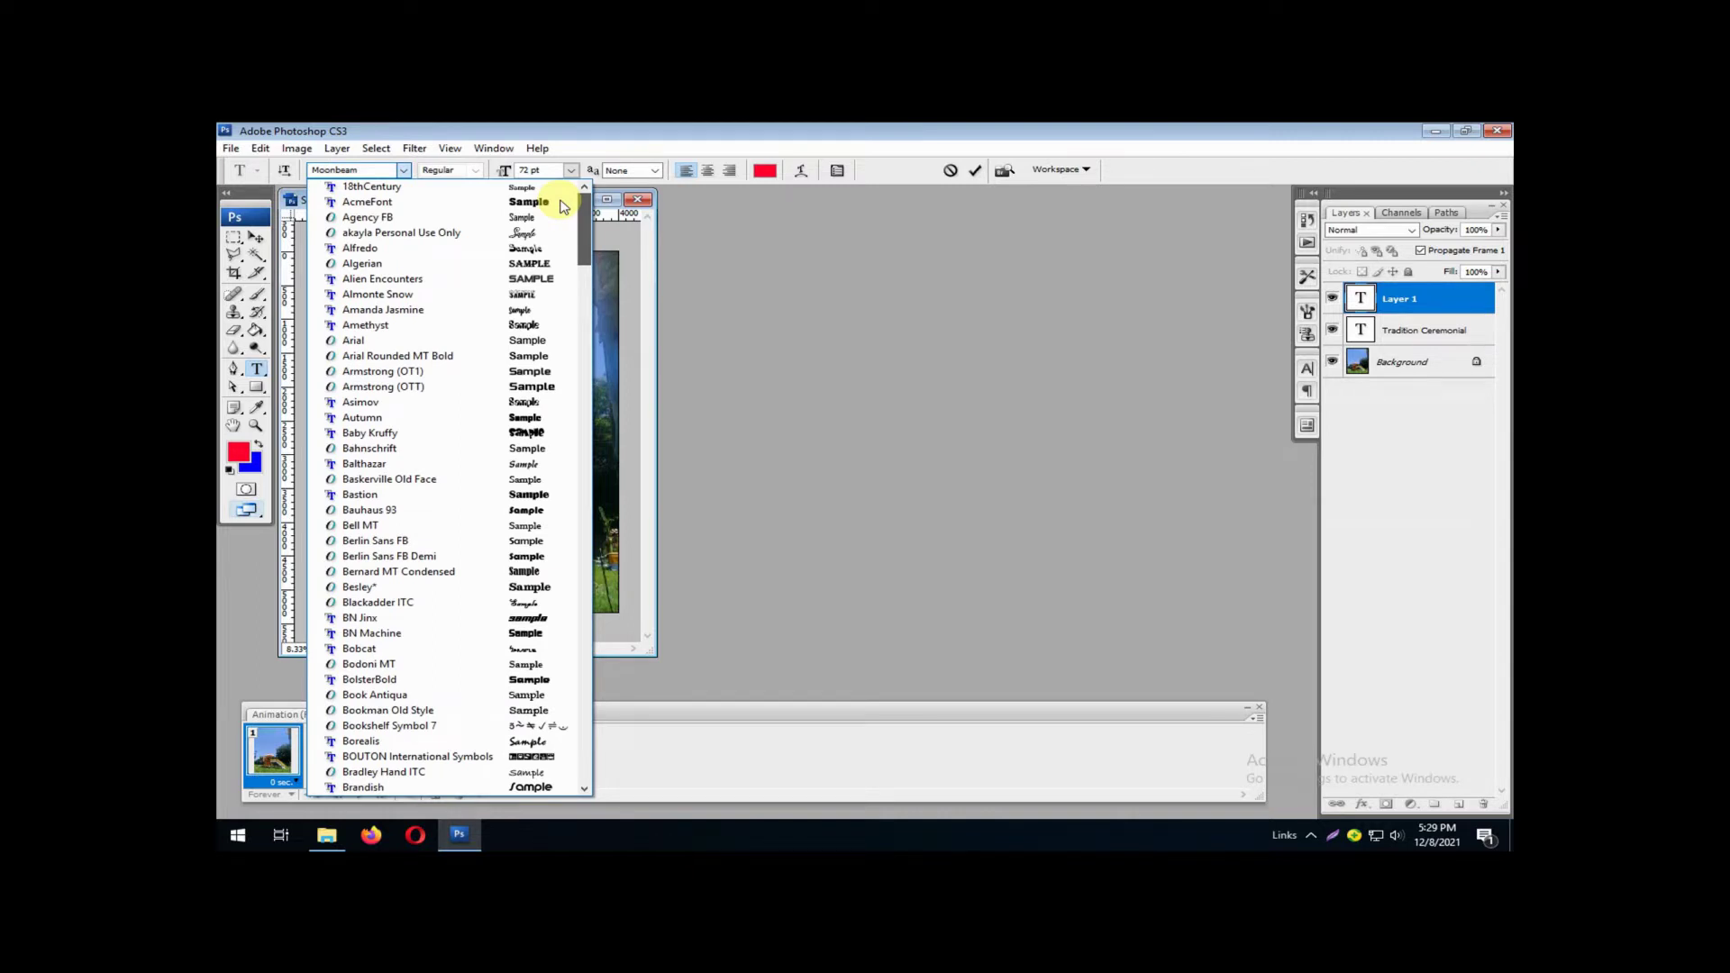
pyautogui.click(528, 417)
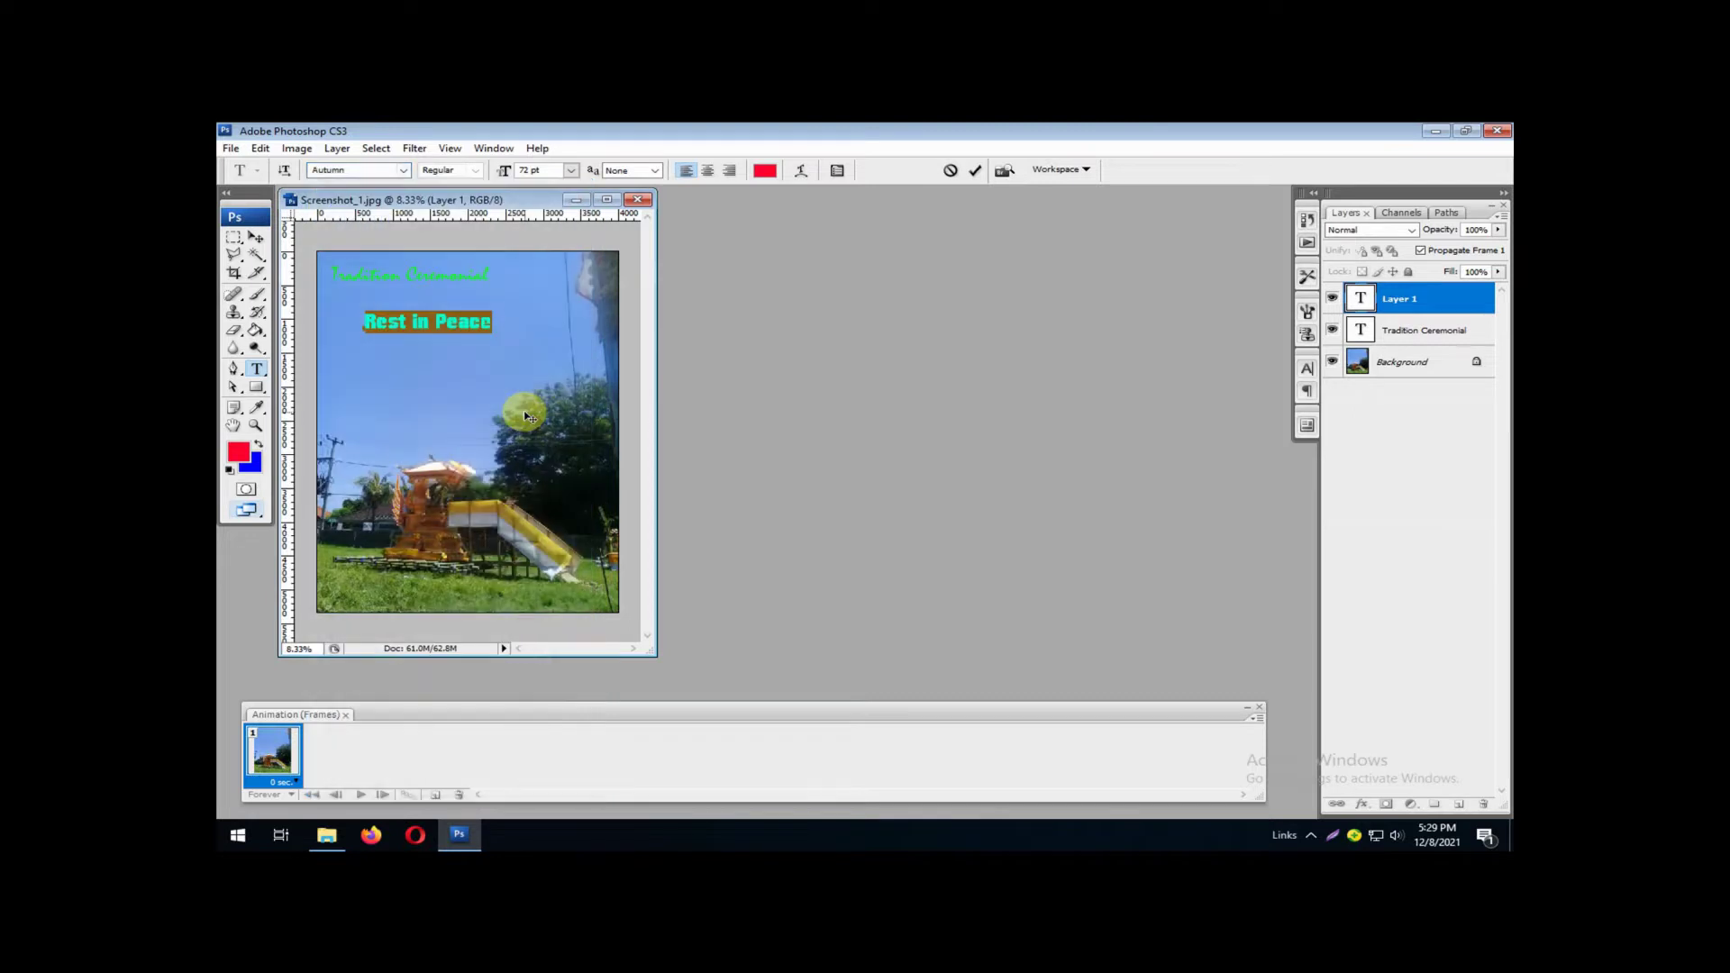
# Step: Scale the "Rest in Peace" text to about 171% and place it directly beneath the green title, aligned with its left edge
pyautogui.click(256, 236)
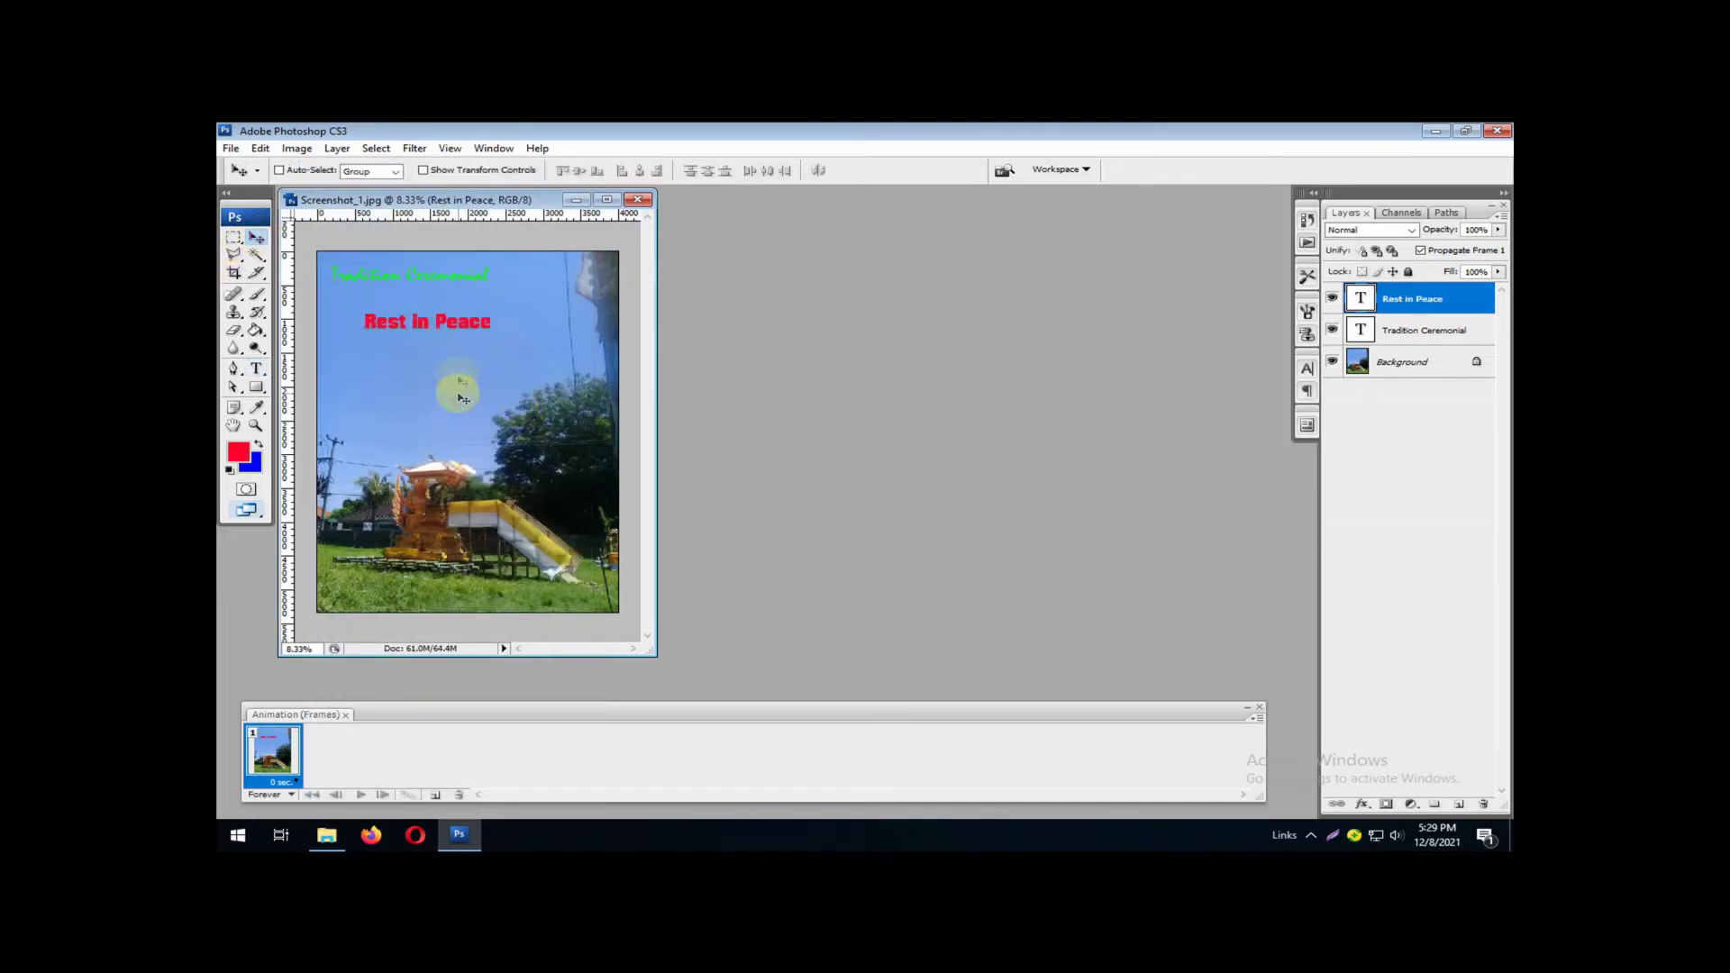
pyautogui.hotkey('ctrl', 't')
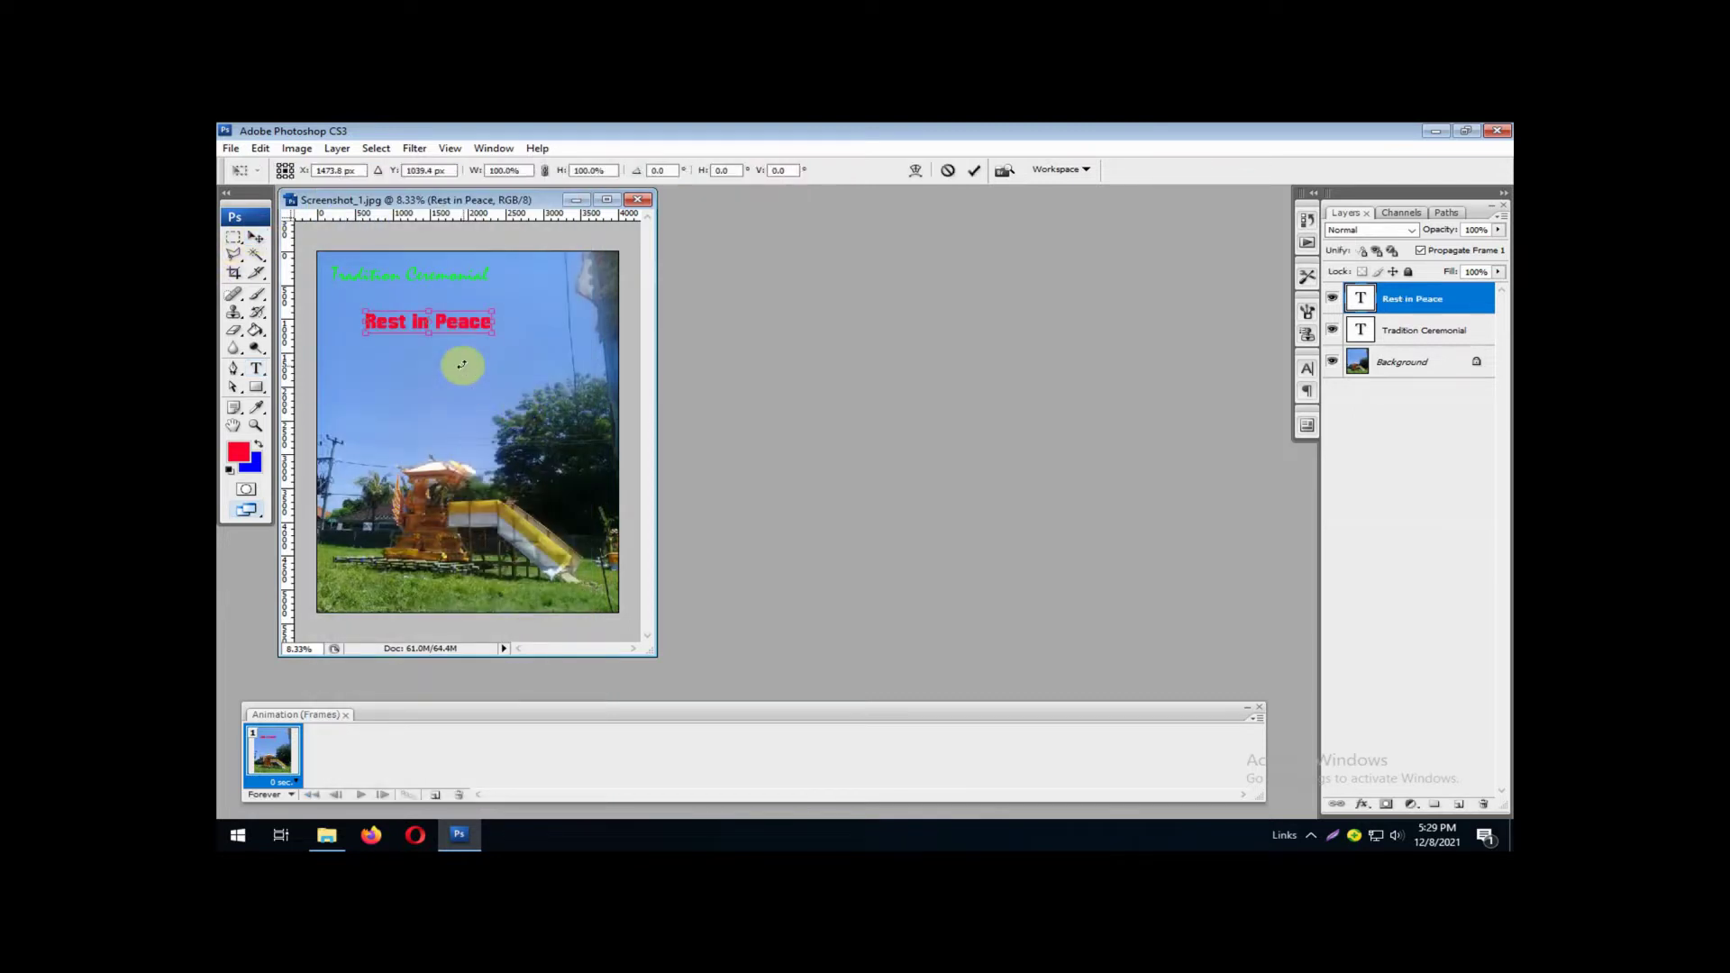
pyautogui.moveTo(493, 333)
pyautogui.mouseDown()
pyautogui.moveTo(587, 375)
pyautogui.moveTo(581, 348)
pyautogui.moveTo(483, 317)
pyautogui.mouseUp()
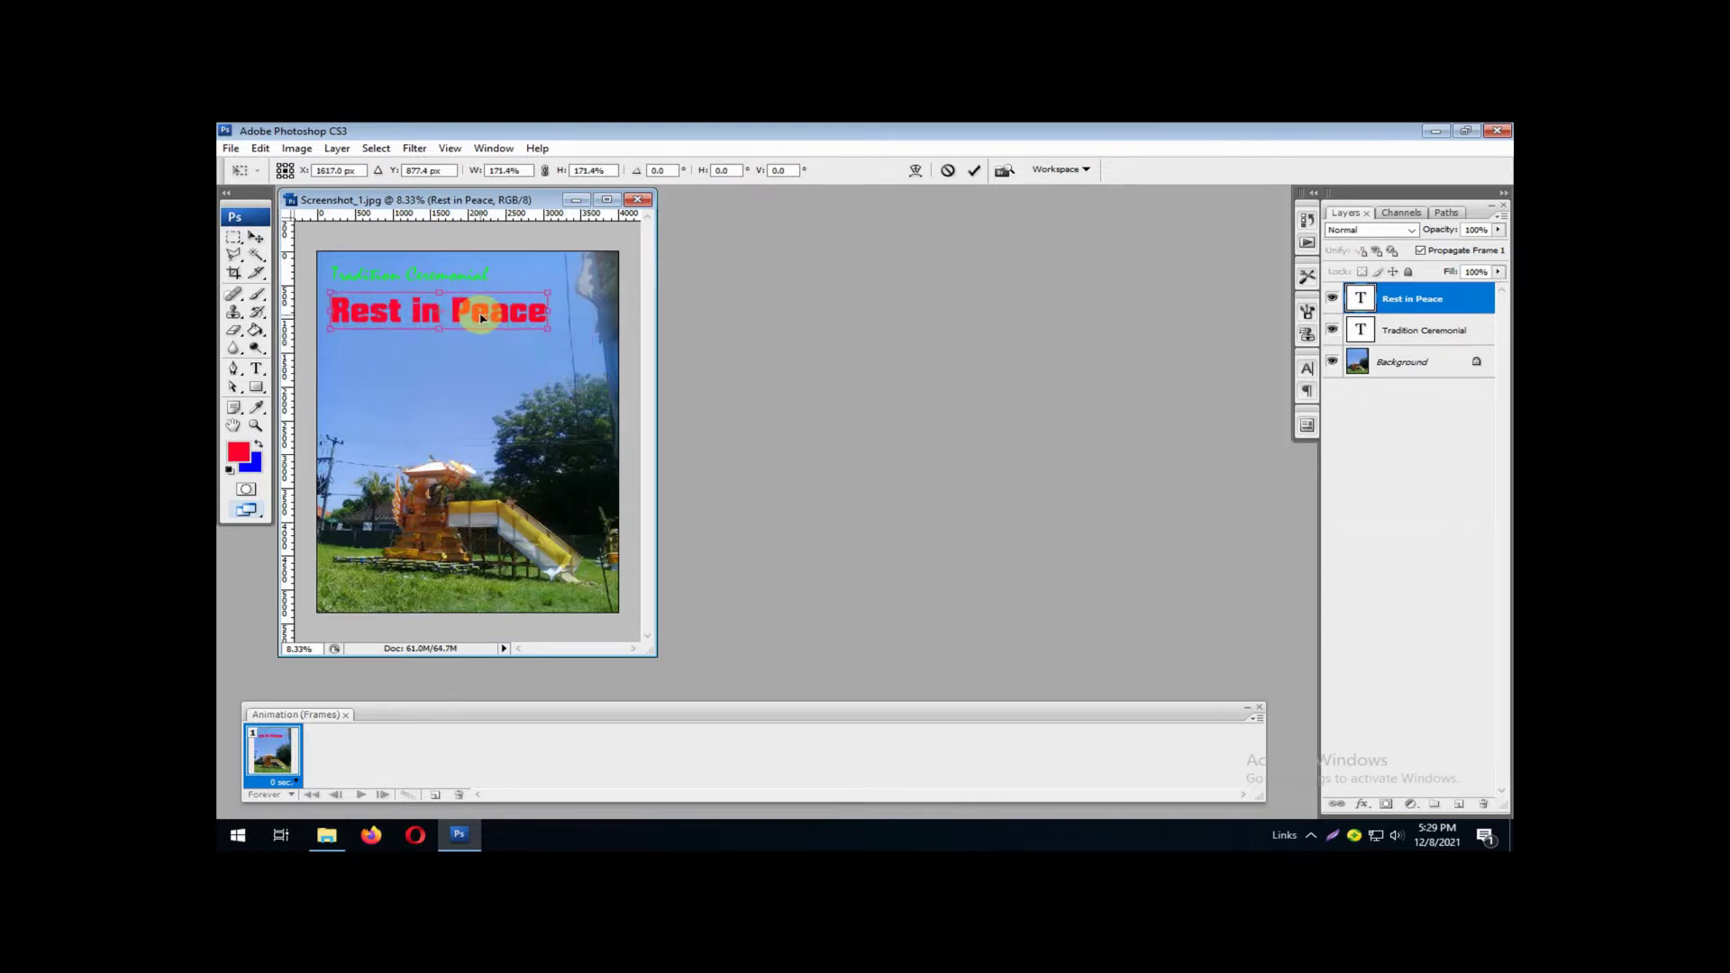
pyautogui.press('Return')
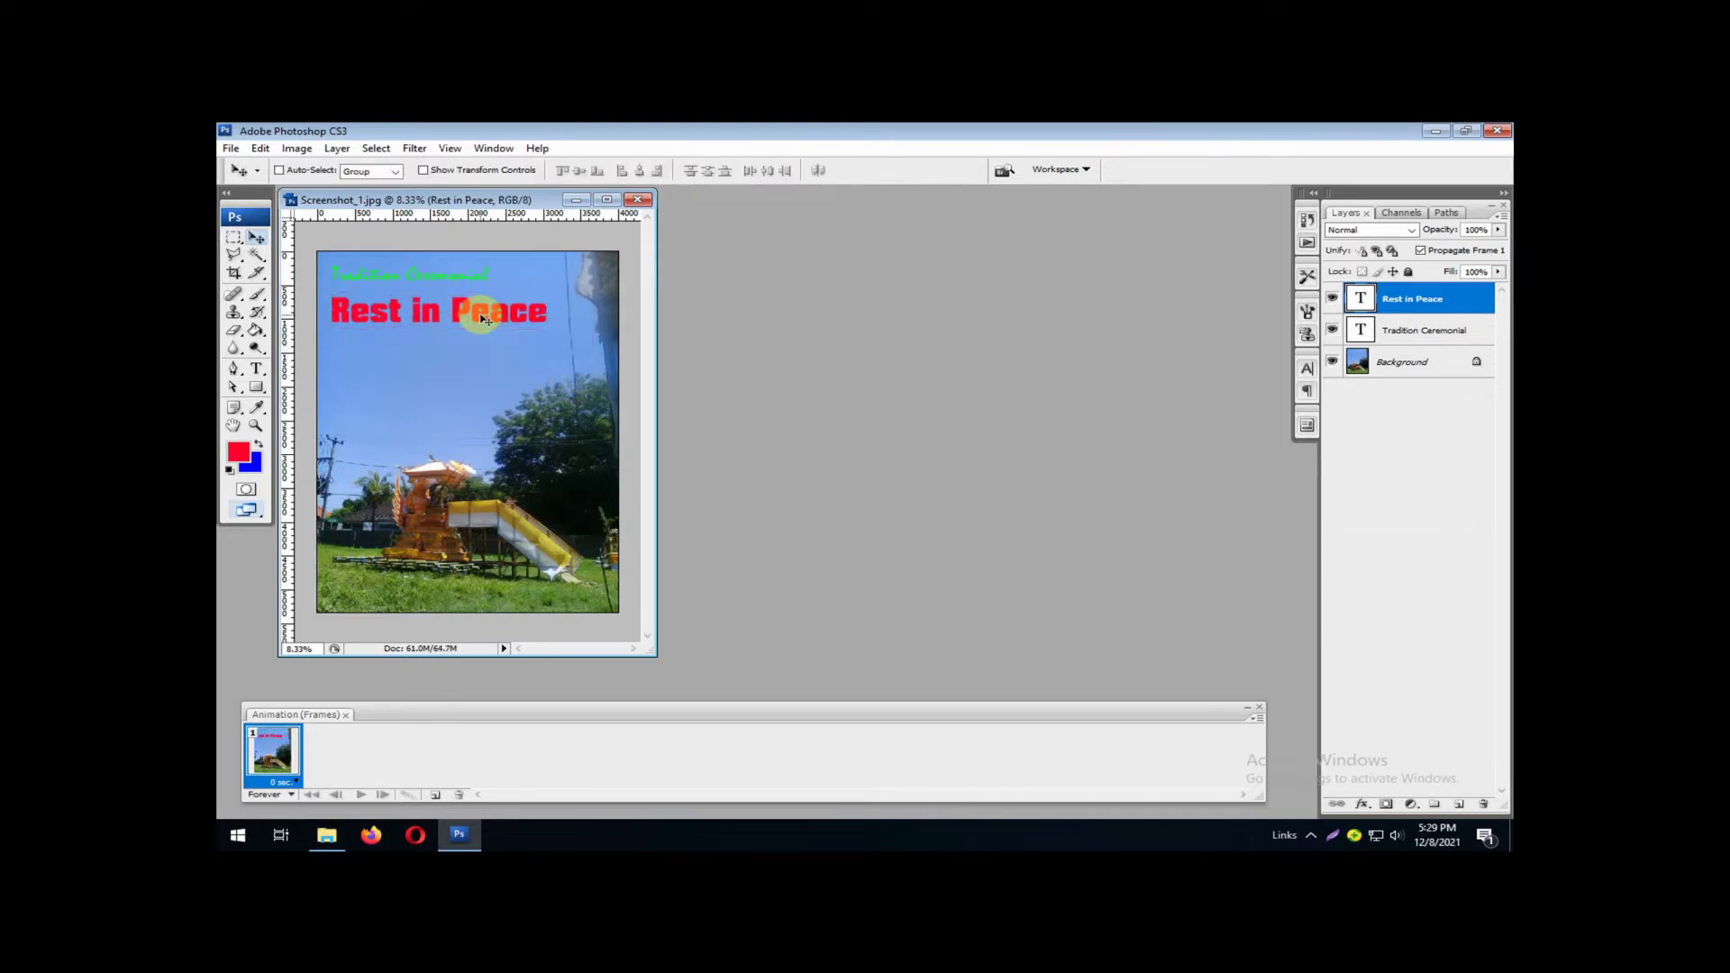
# Step: Add a new layer with the text "my father in law" in the sky below the red "Rest in Peace" line
pyautogui.click(258, 369)
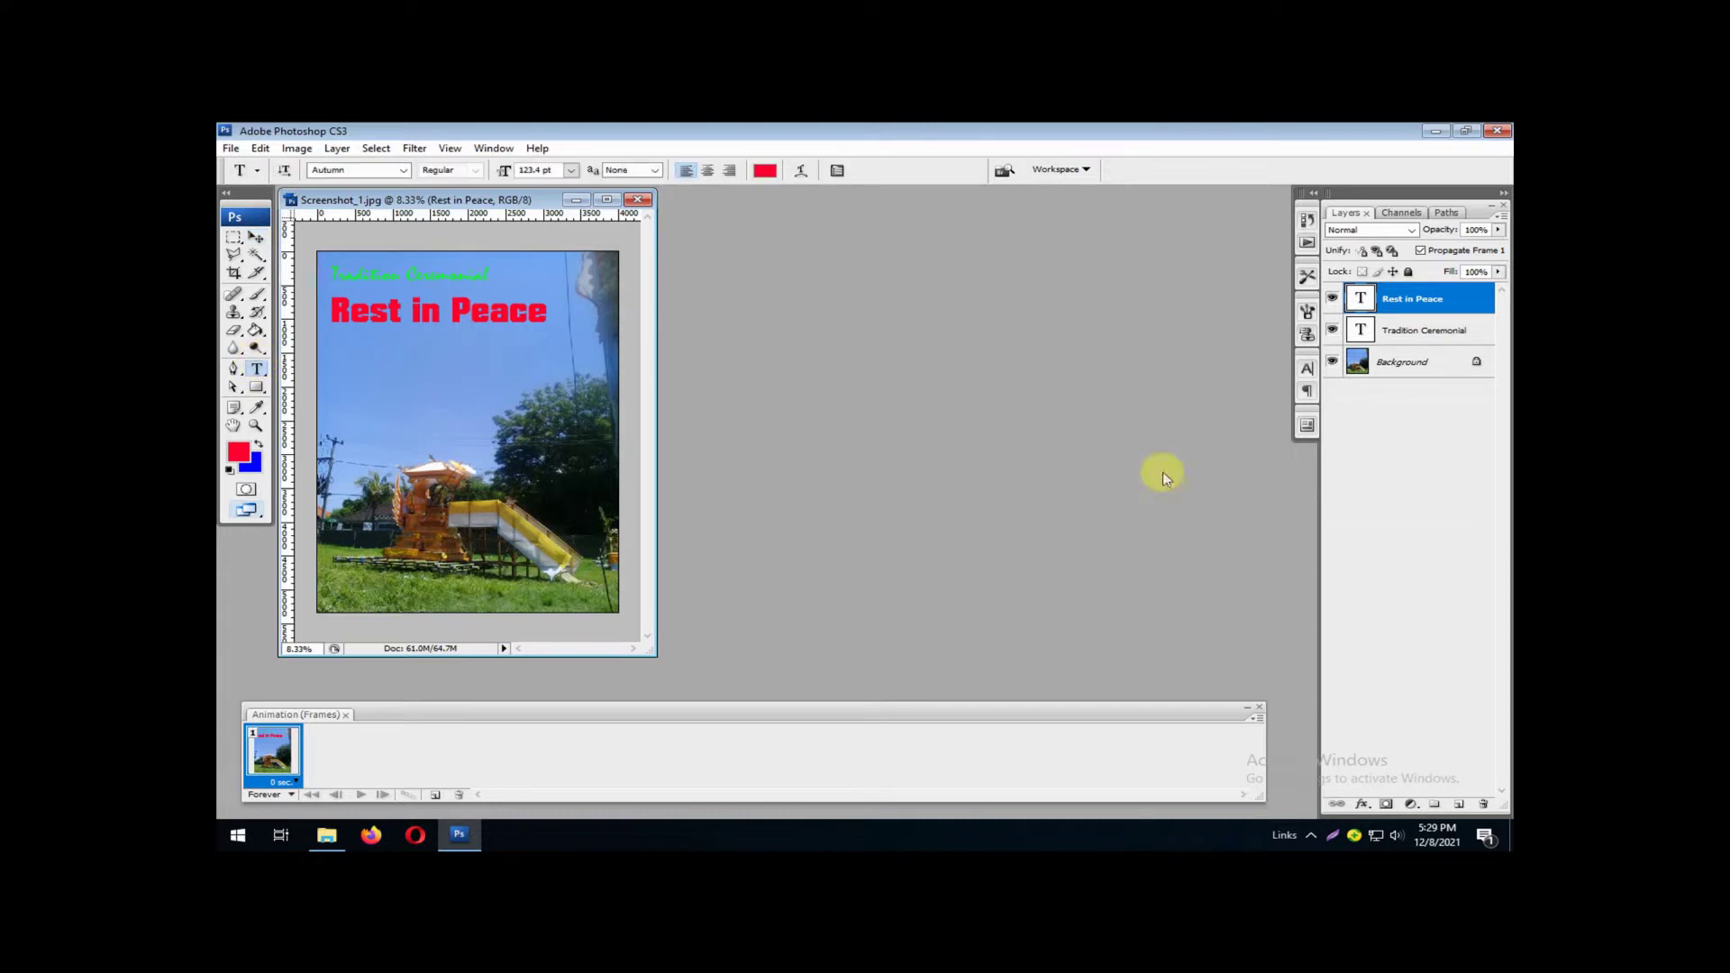
pyautogui.click(1460, 805)
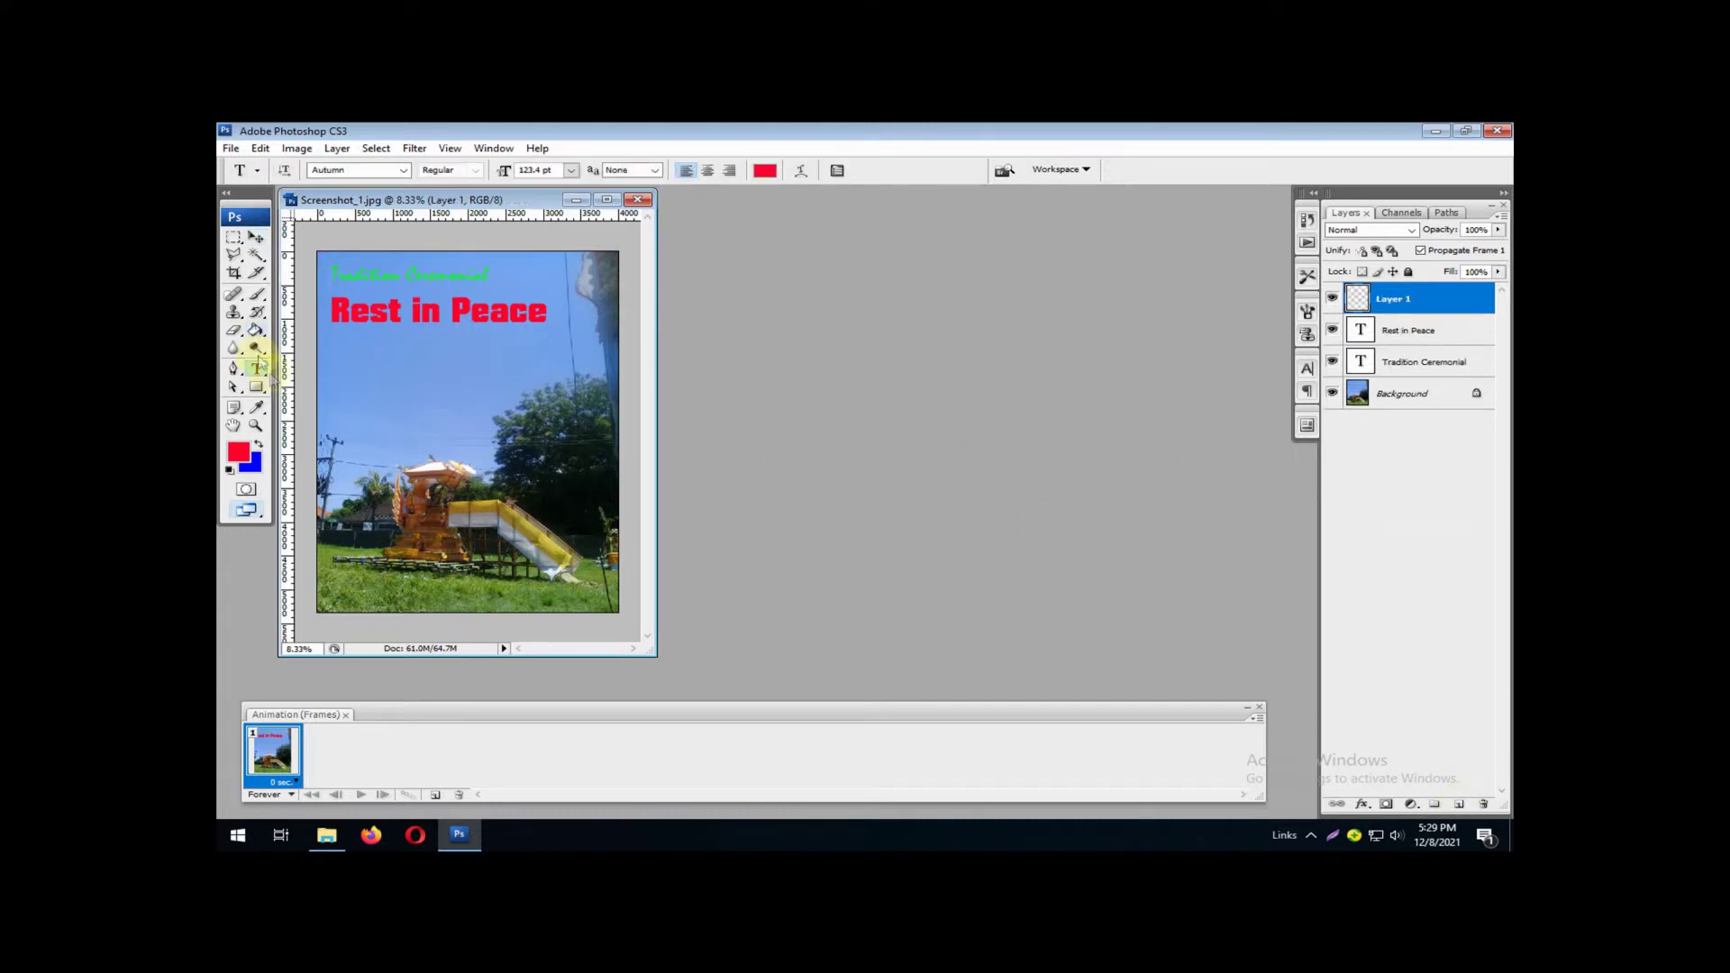
pyautogui.click(361, 388)
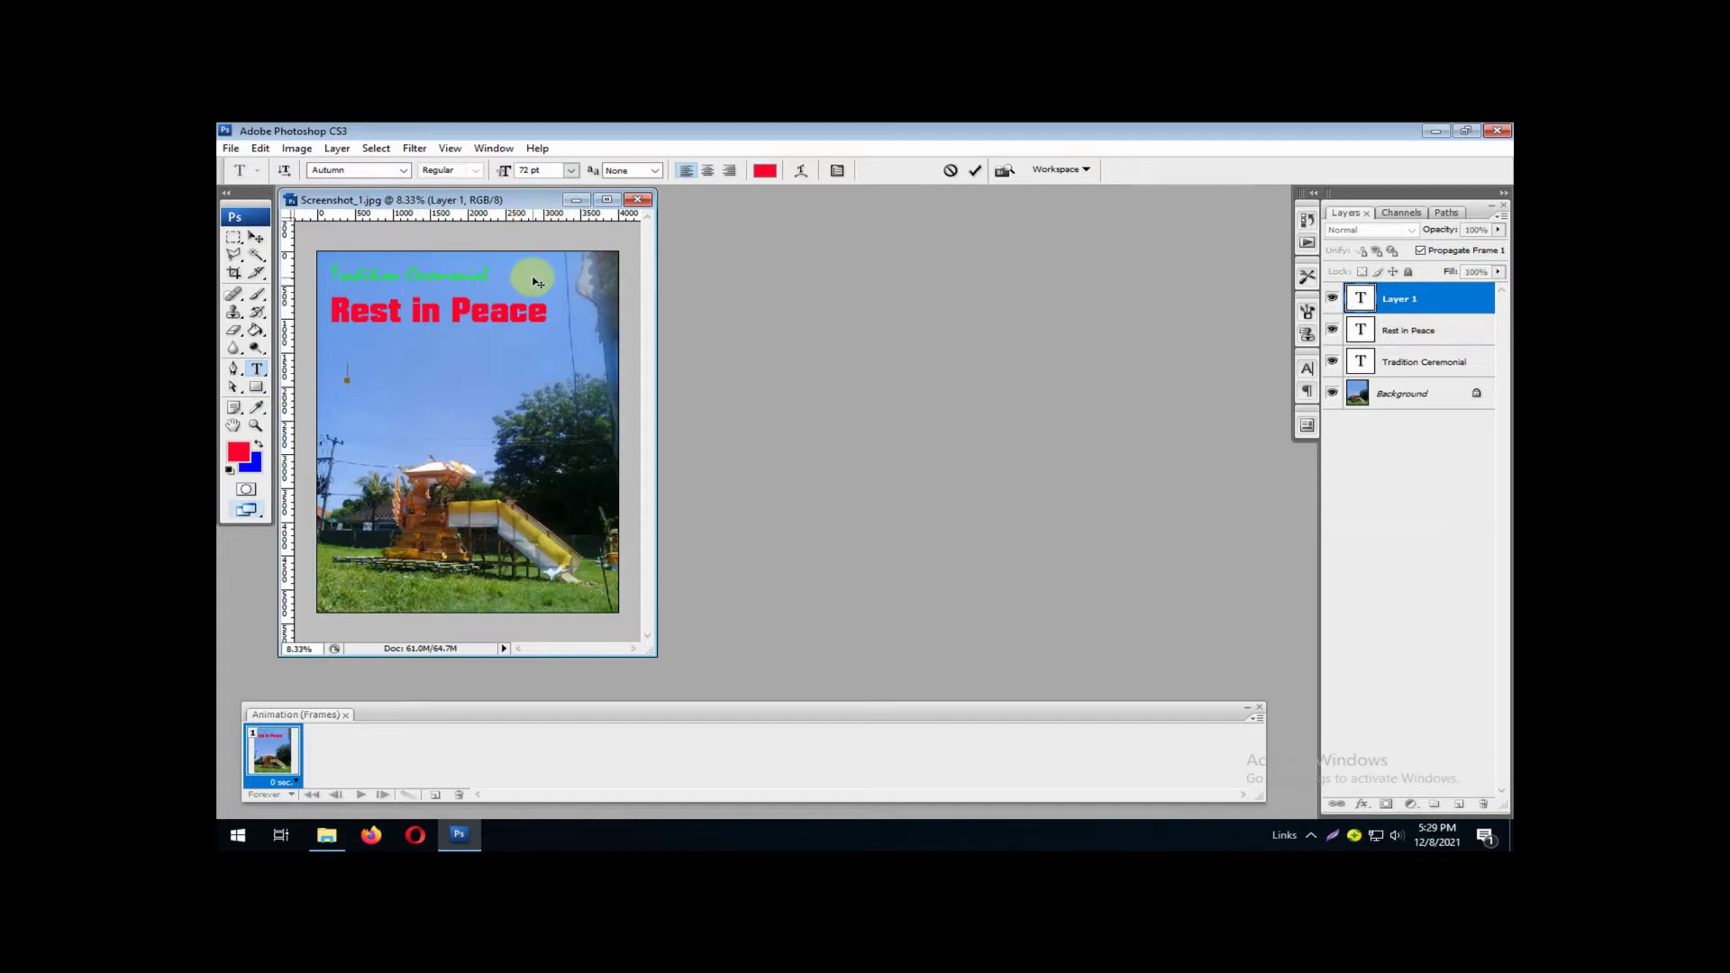
pyautogui.write('my father in law')
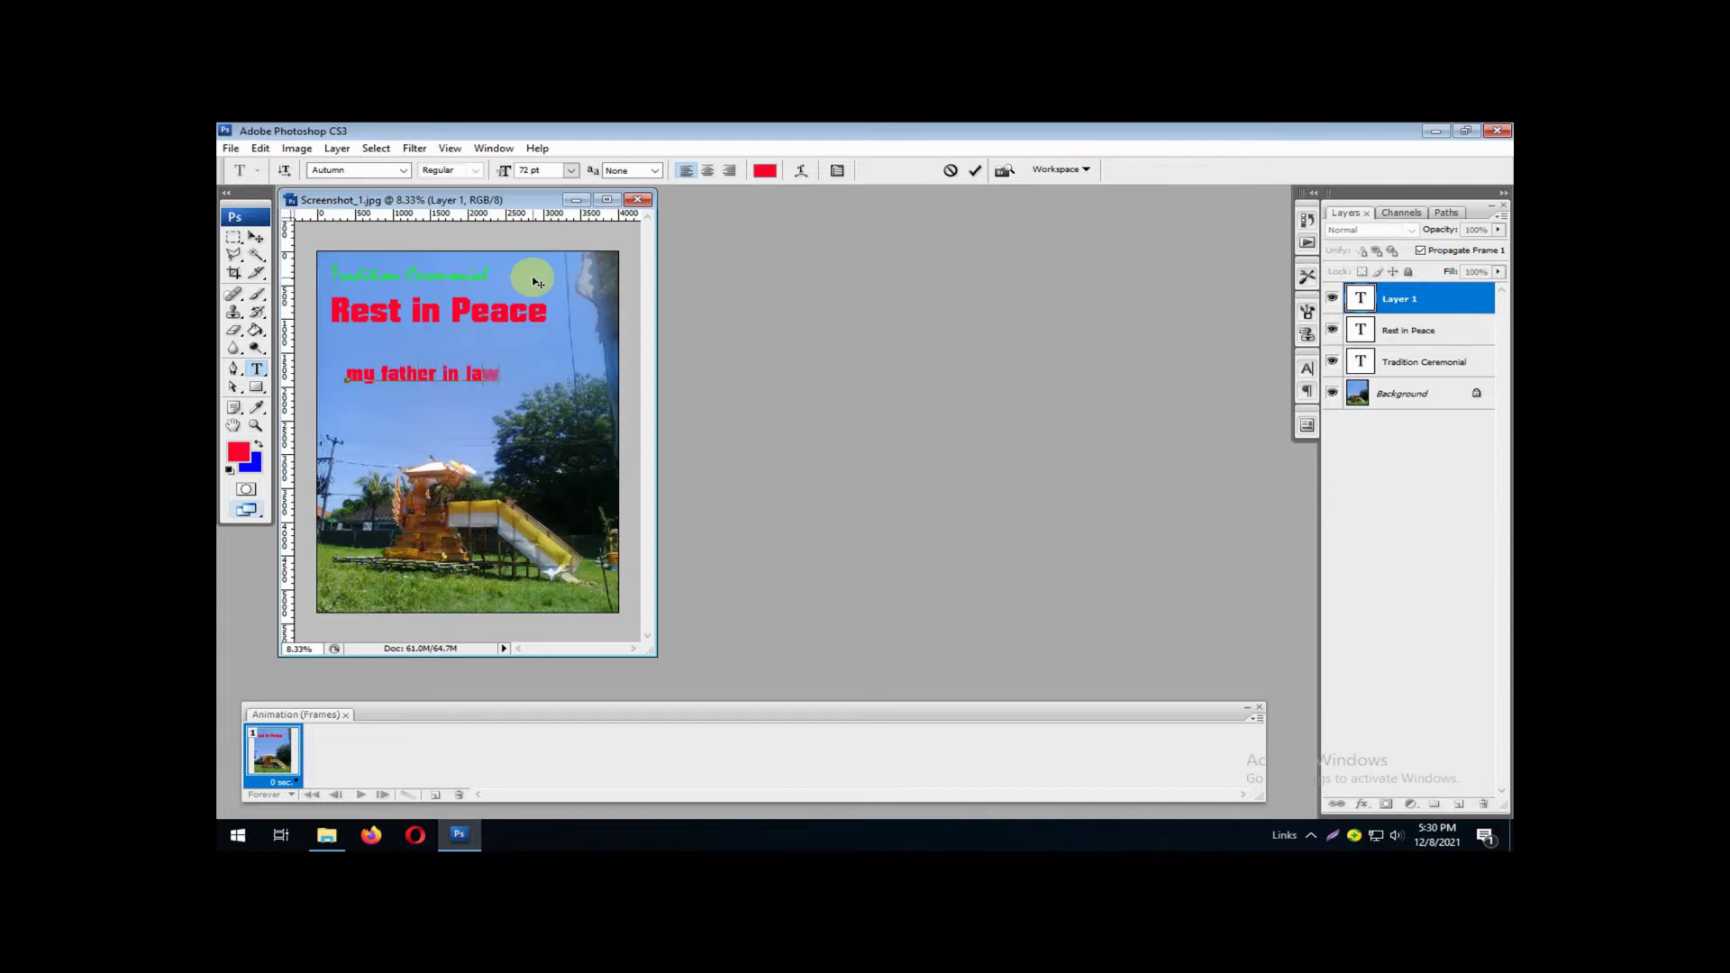
# Step: Recolor the whole "my father in law" text white
pyautogui.hotkey('ctrl', 'a')
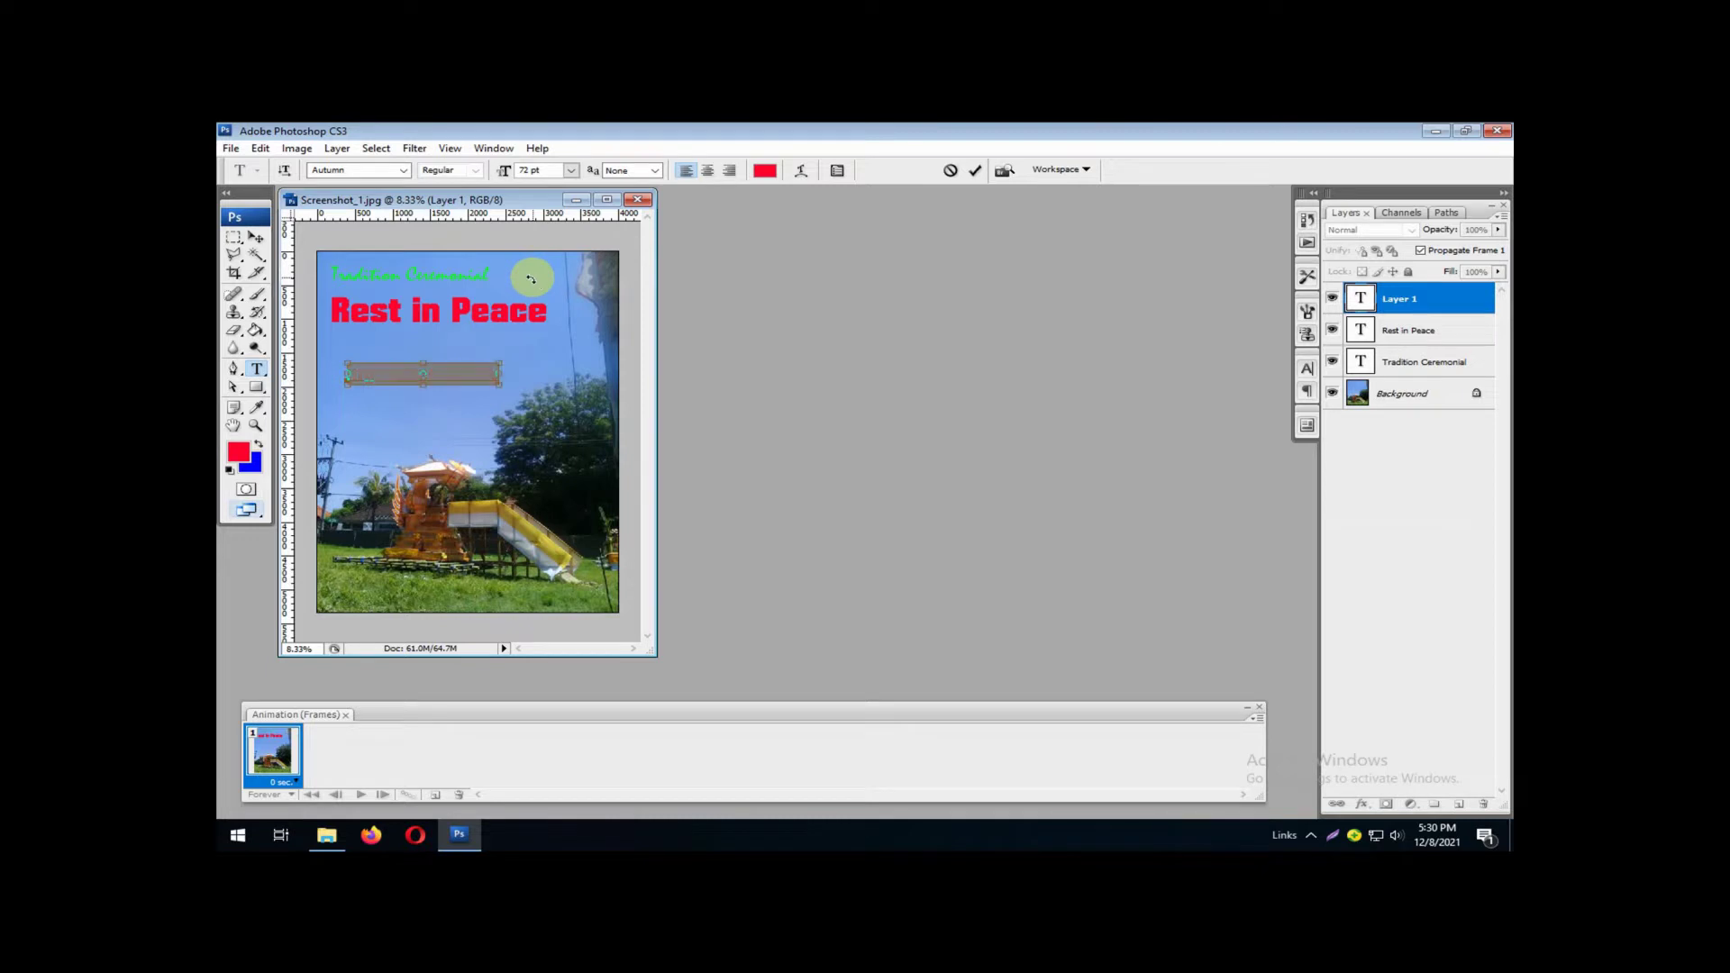
pyautogui.click(239, 452)
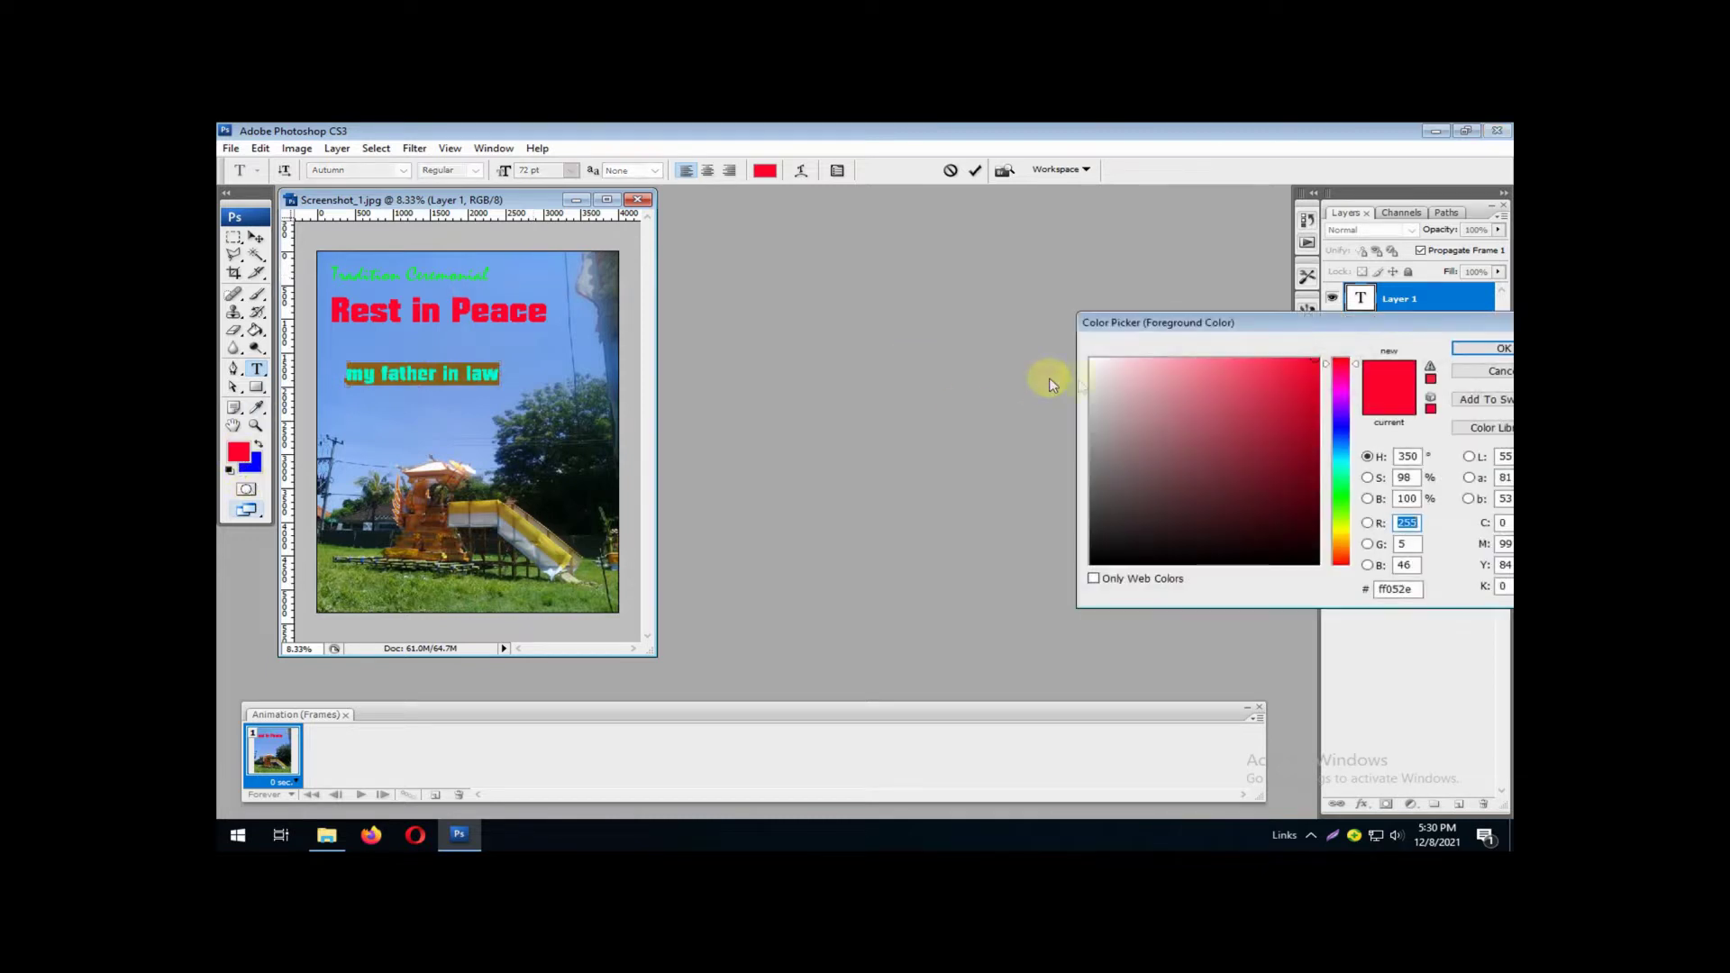
pyautogui.click(1092, 360)
pyautogui.click(1487, 352)
# Step: Set the "my father in law" text in the Balthazar font and place it directly beneath "Rest in Peace", aligned with its left edge
pyautogui.click(404, 170)
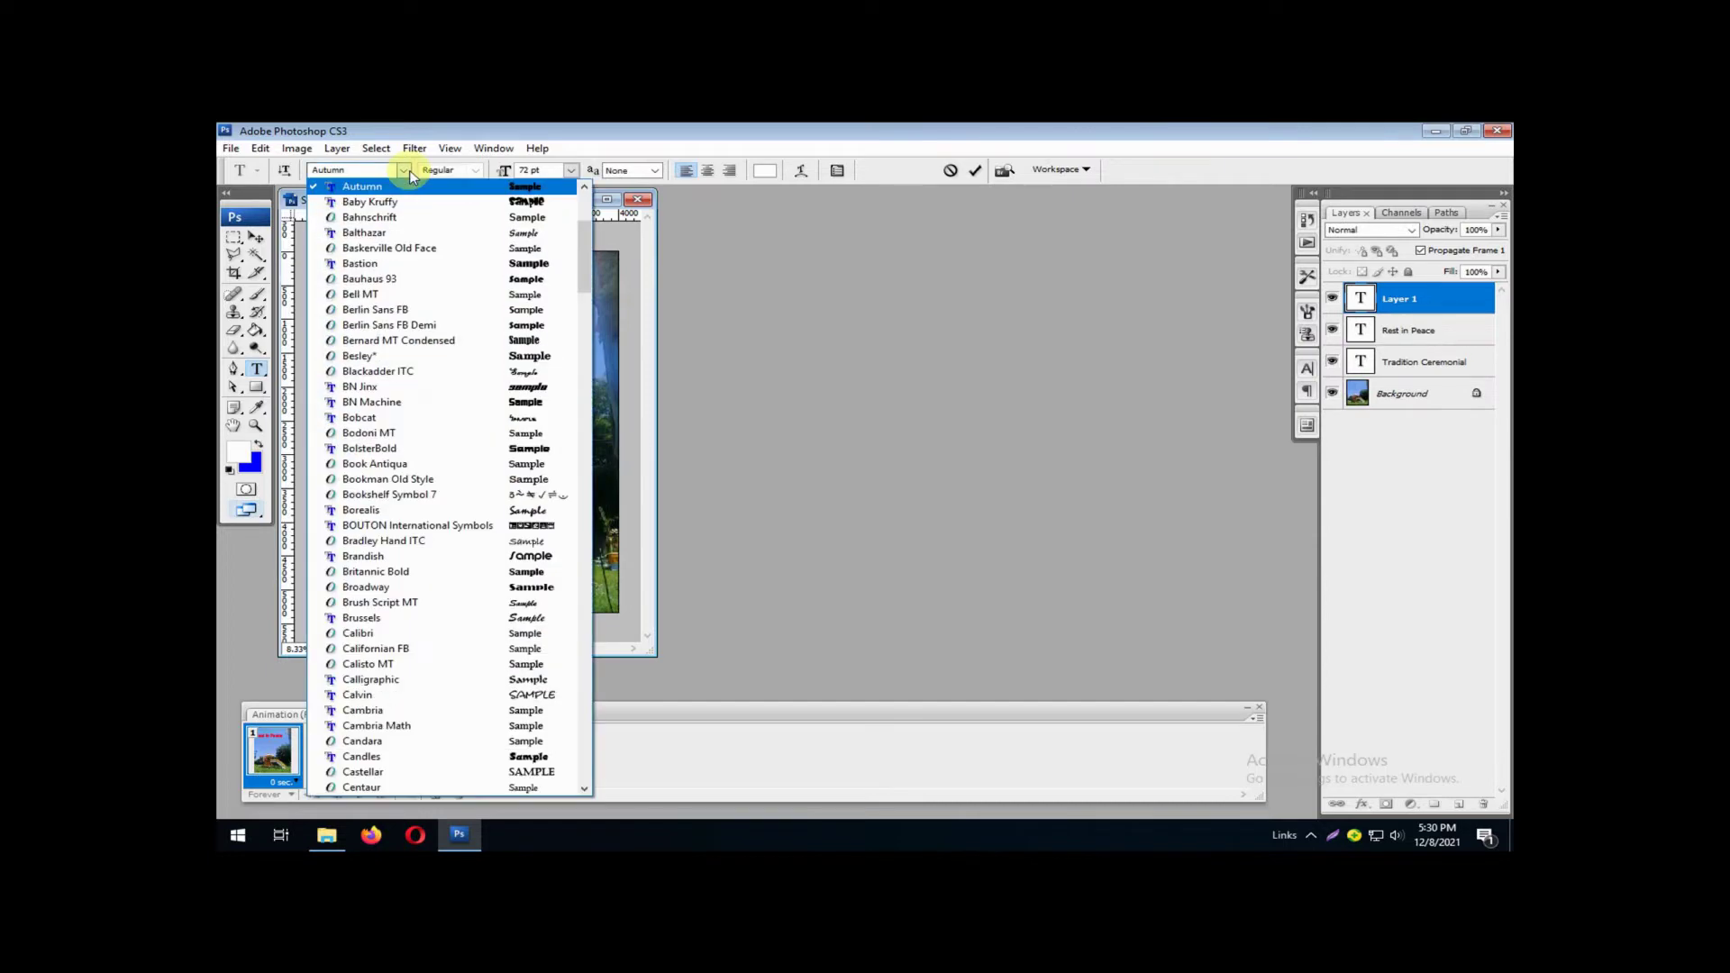
pyautogui.click(566, 234)
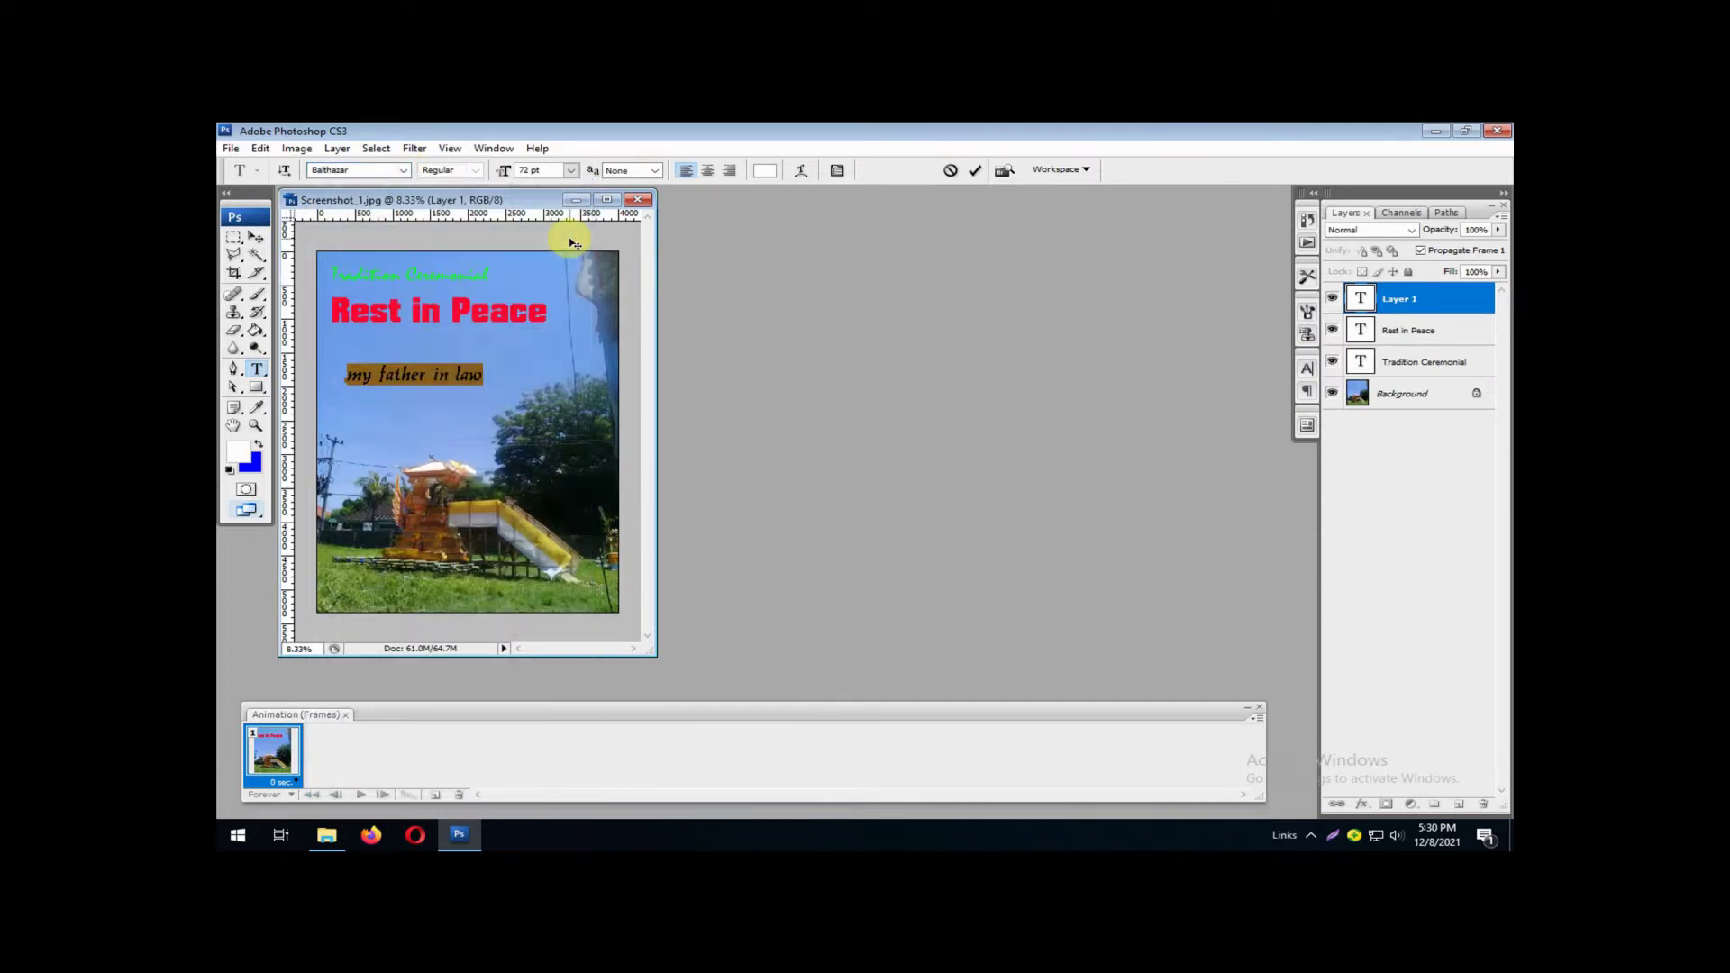
pyautogui.click(256, 236)
pyautogui.moveTo(401, 385); pyautogui.dragTo(383, 347)
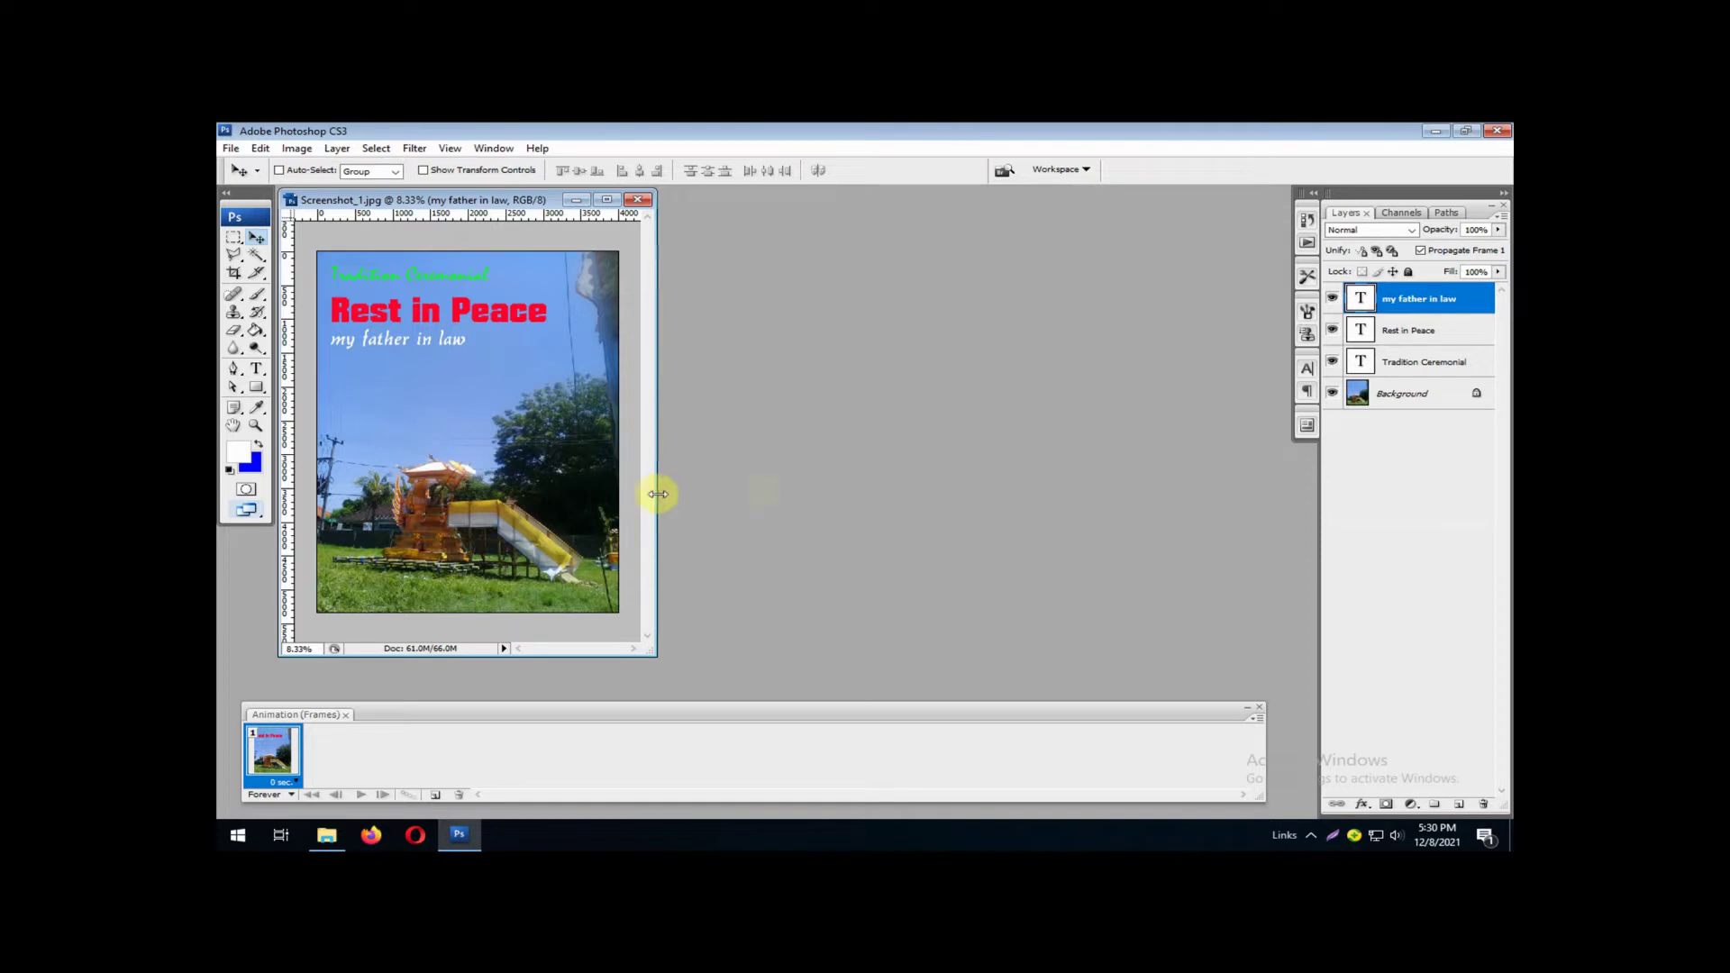
# Step: Enlarge the canvas to 4200 by 5500 pixels, keeping the photo centered and extending it with the blue background color
pyautogui.moveTo(657, 493); pyautogui.dragTo(780, 493)
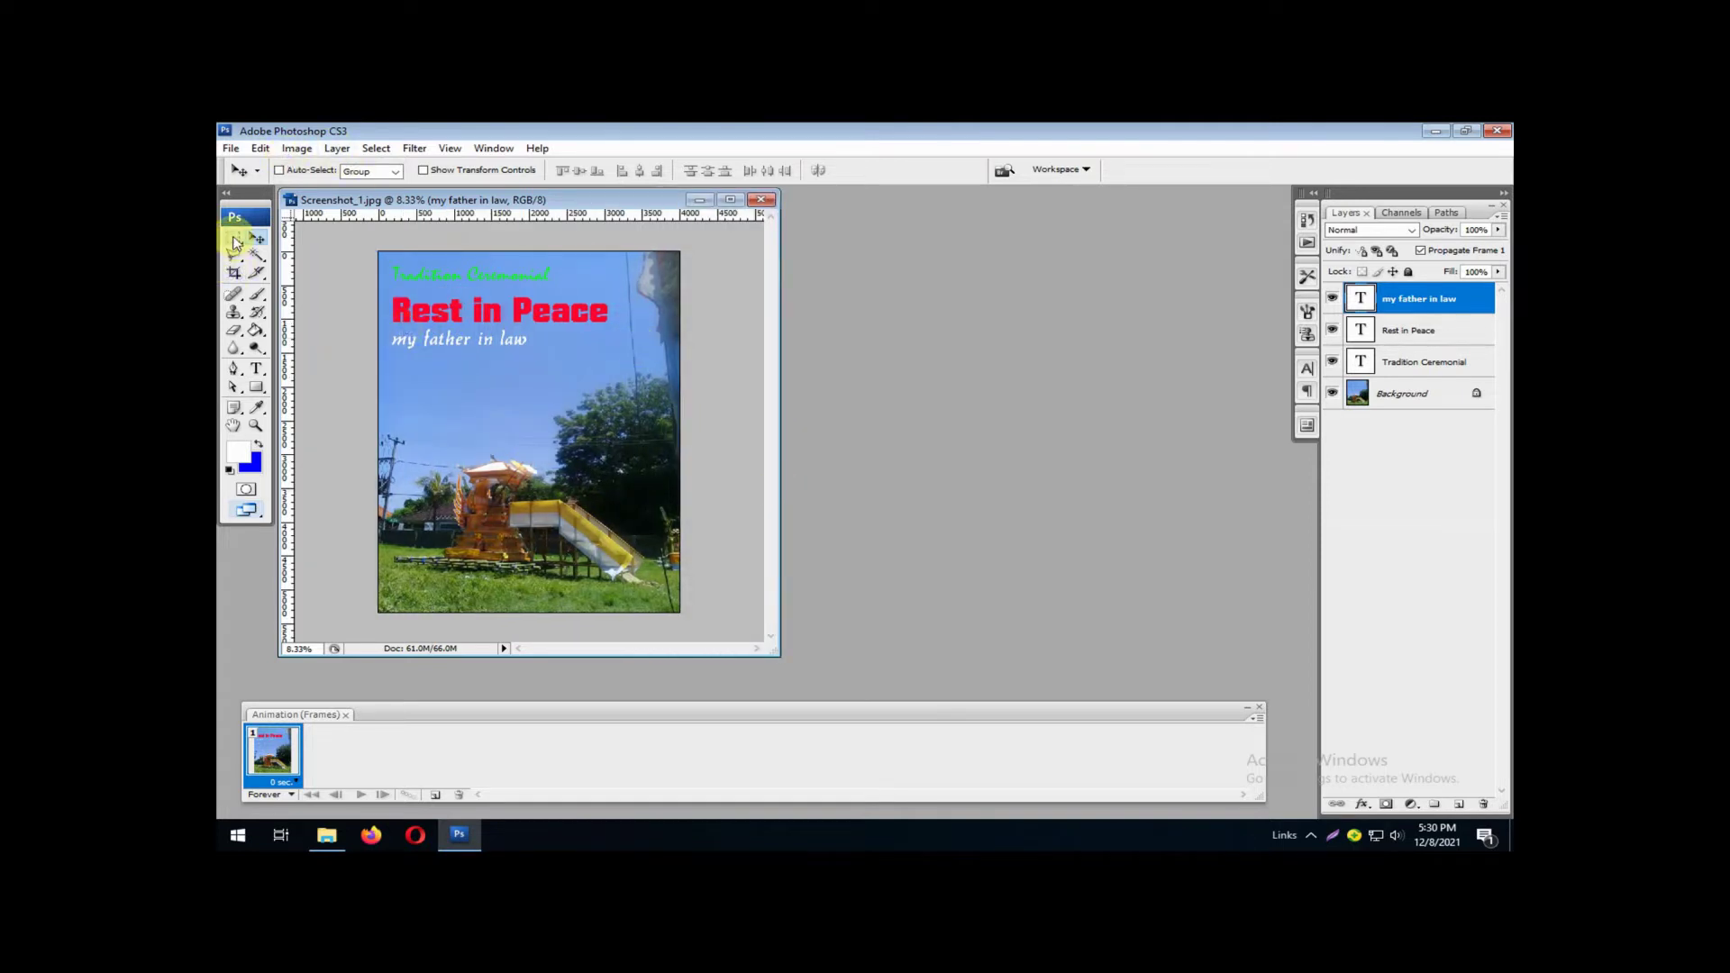
pyautogui.click(299, 150)
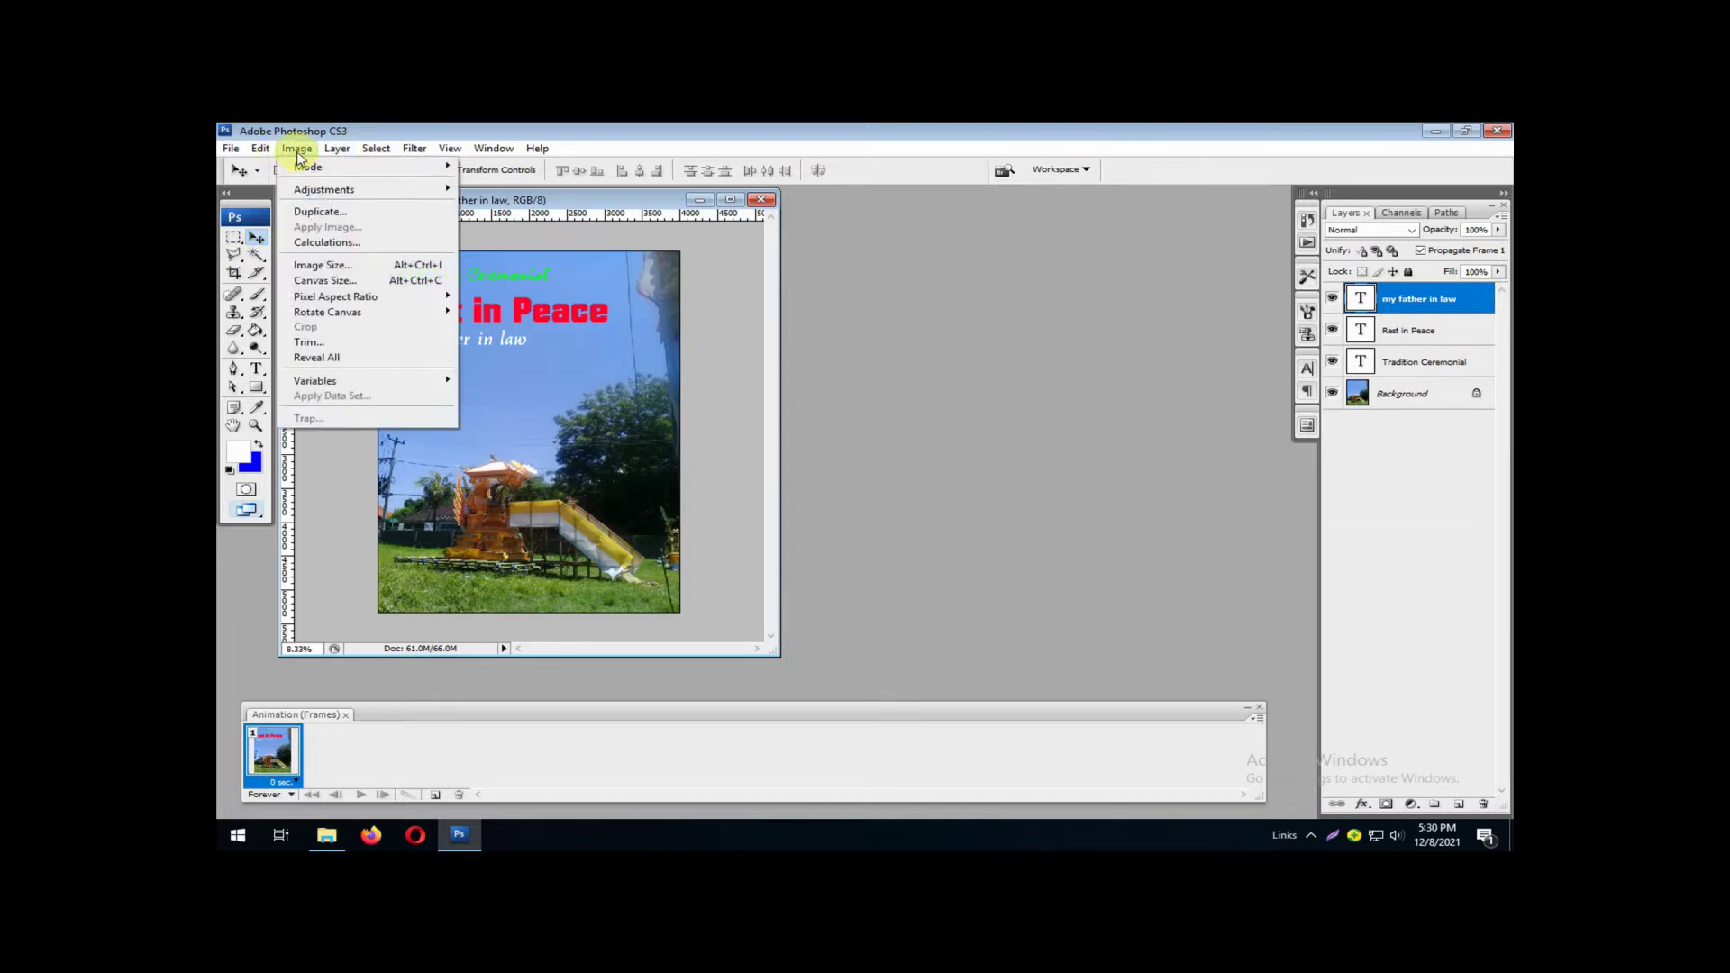
pyautogui.click(325, 280)
pyautogui.click(856, 373)
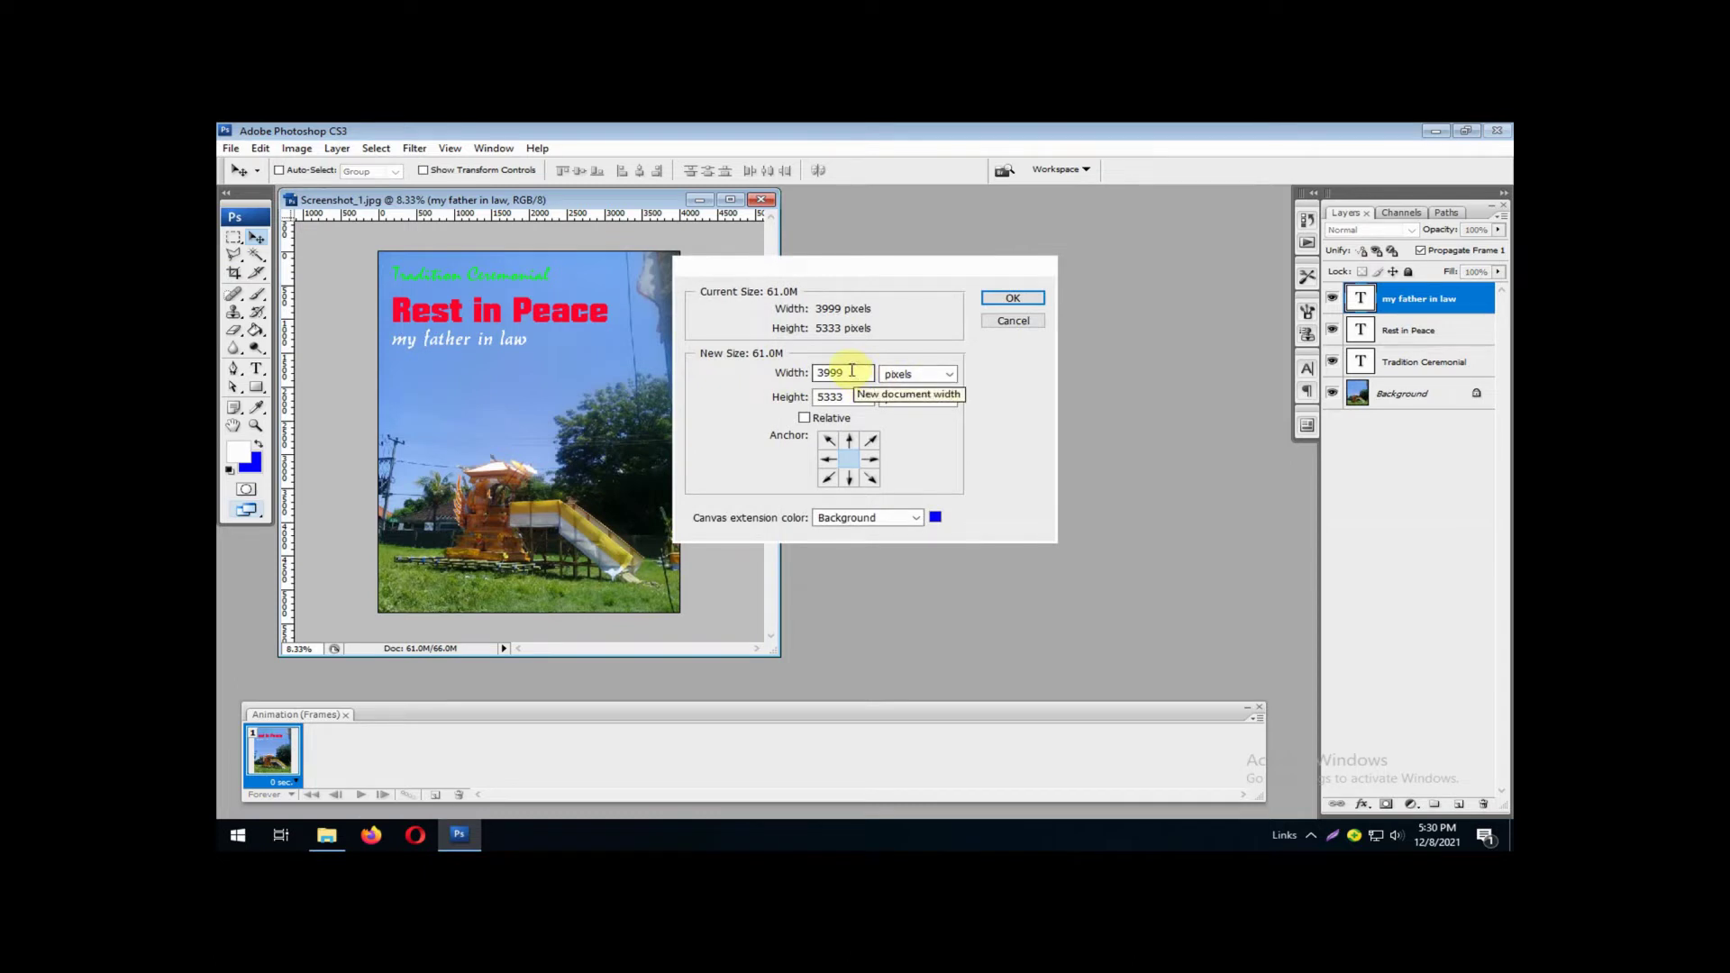
pyautogui.moveTo(852, 372); pyautogui.dragTo(791, 374)
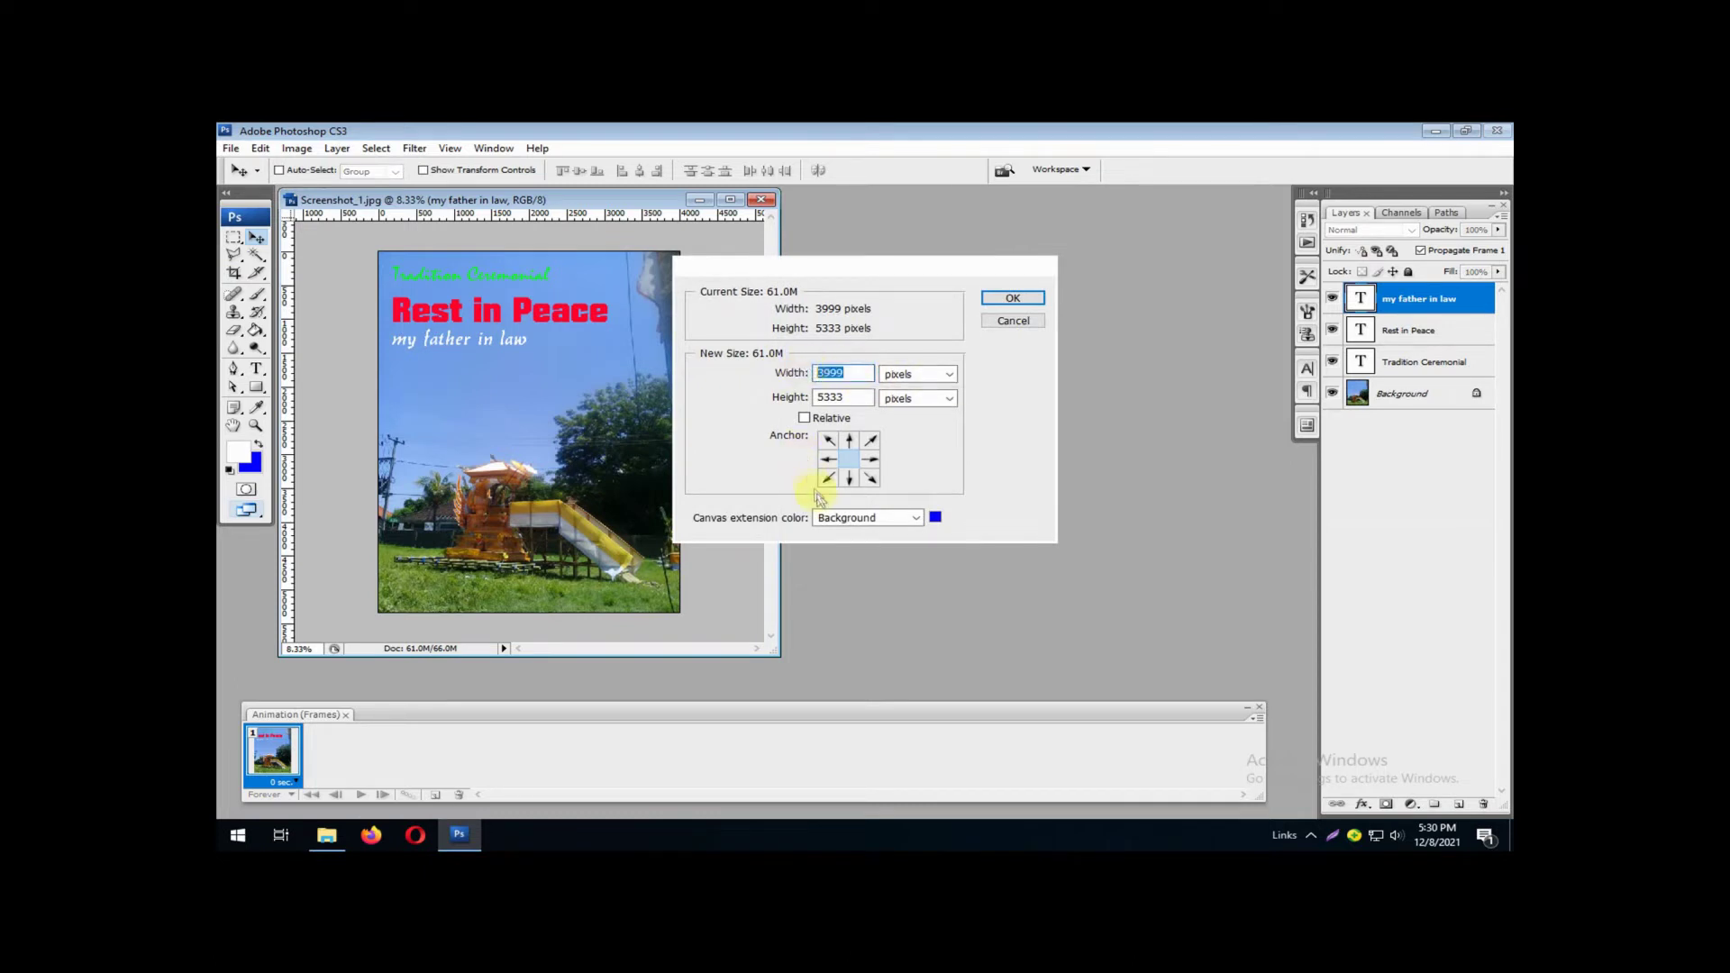
pyautogui.write('4200')
pyautogui.press('Tab')
pyautogui.write('5500')
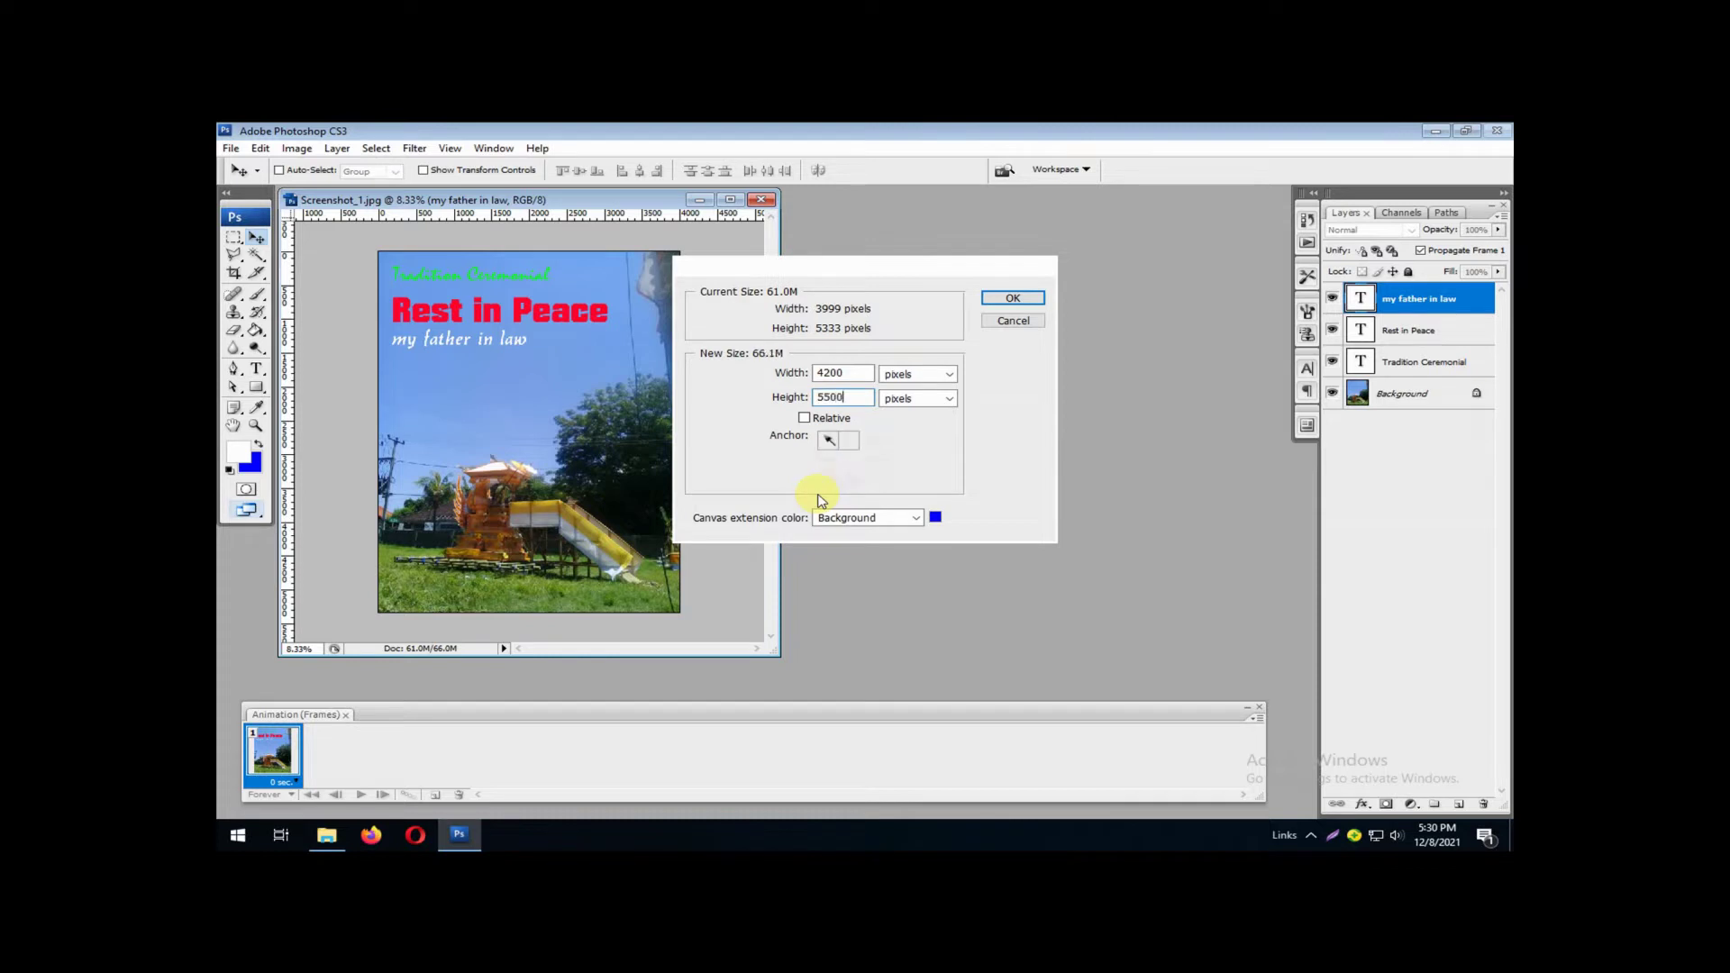
pyautogui.click(1002, 297)
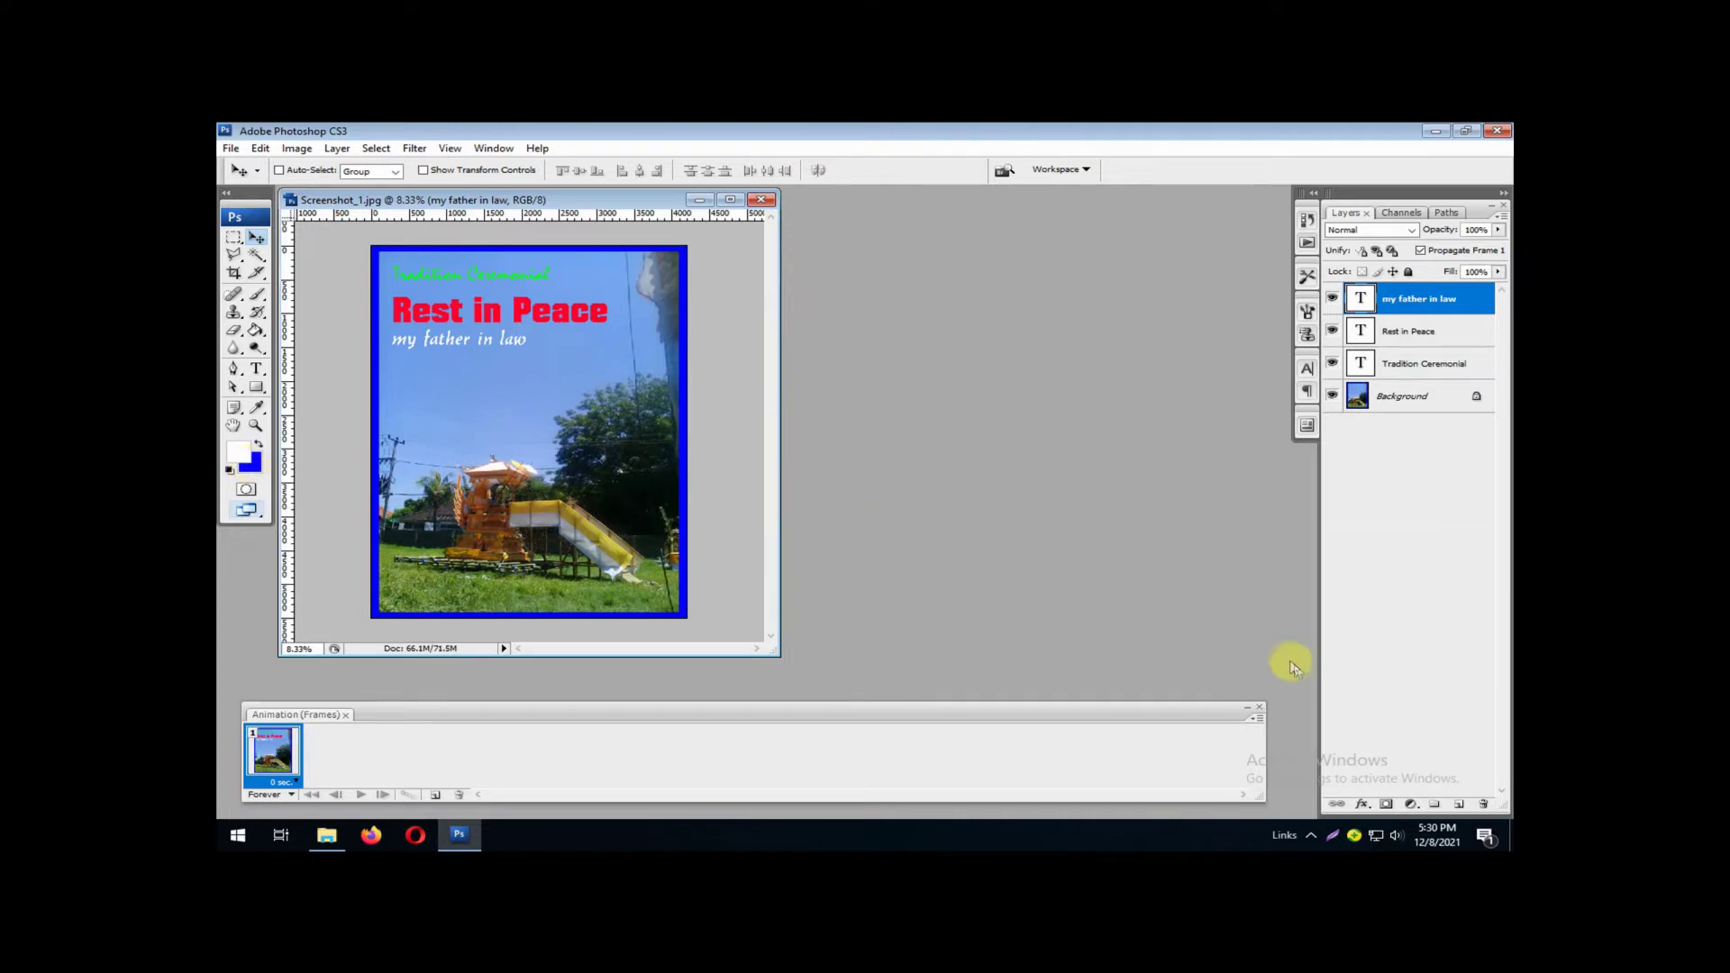
# Step: Add a new layer above the text layers and fill it with white
pyautogui.click(1459, 804)
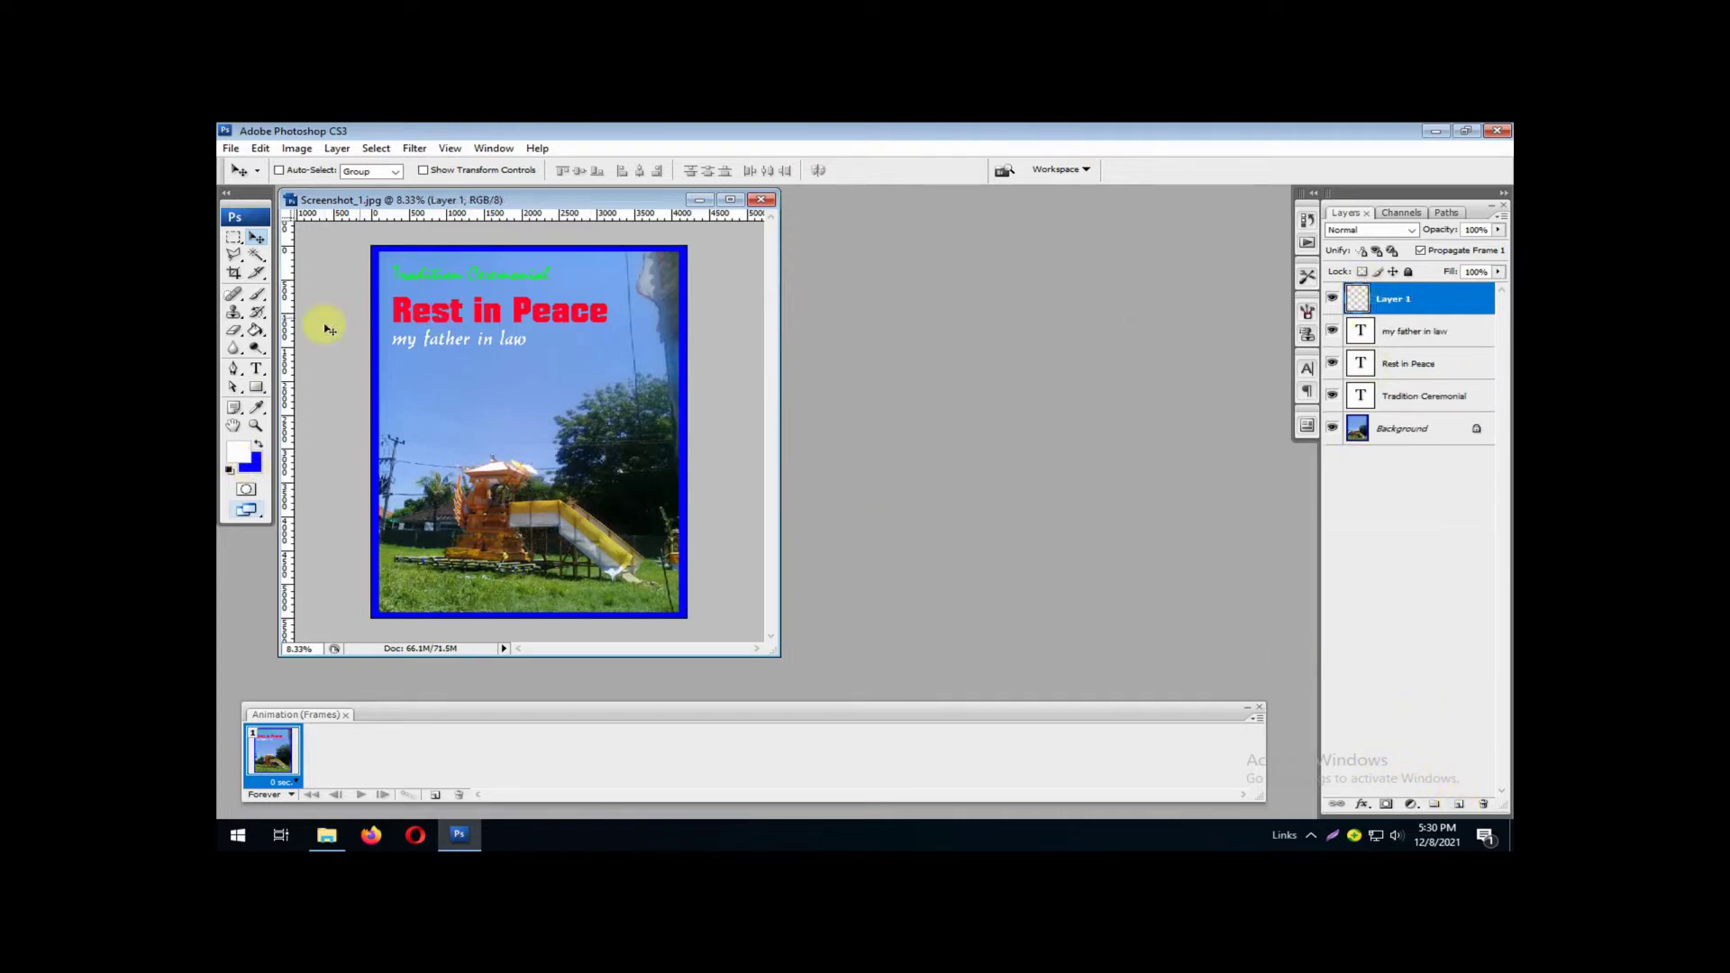
pyautogui.click(257, 330)
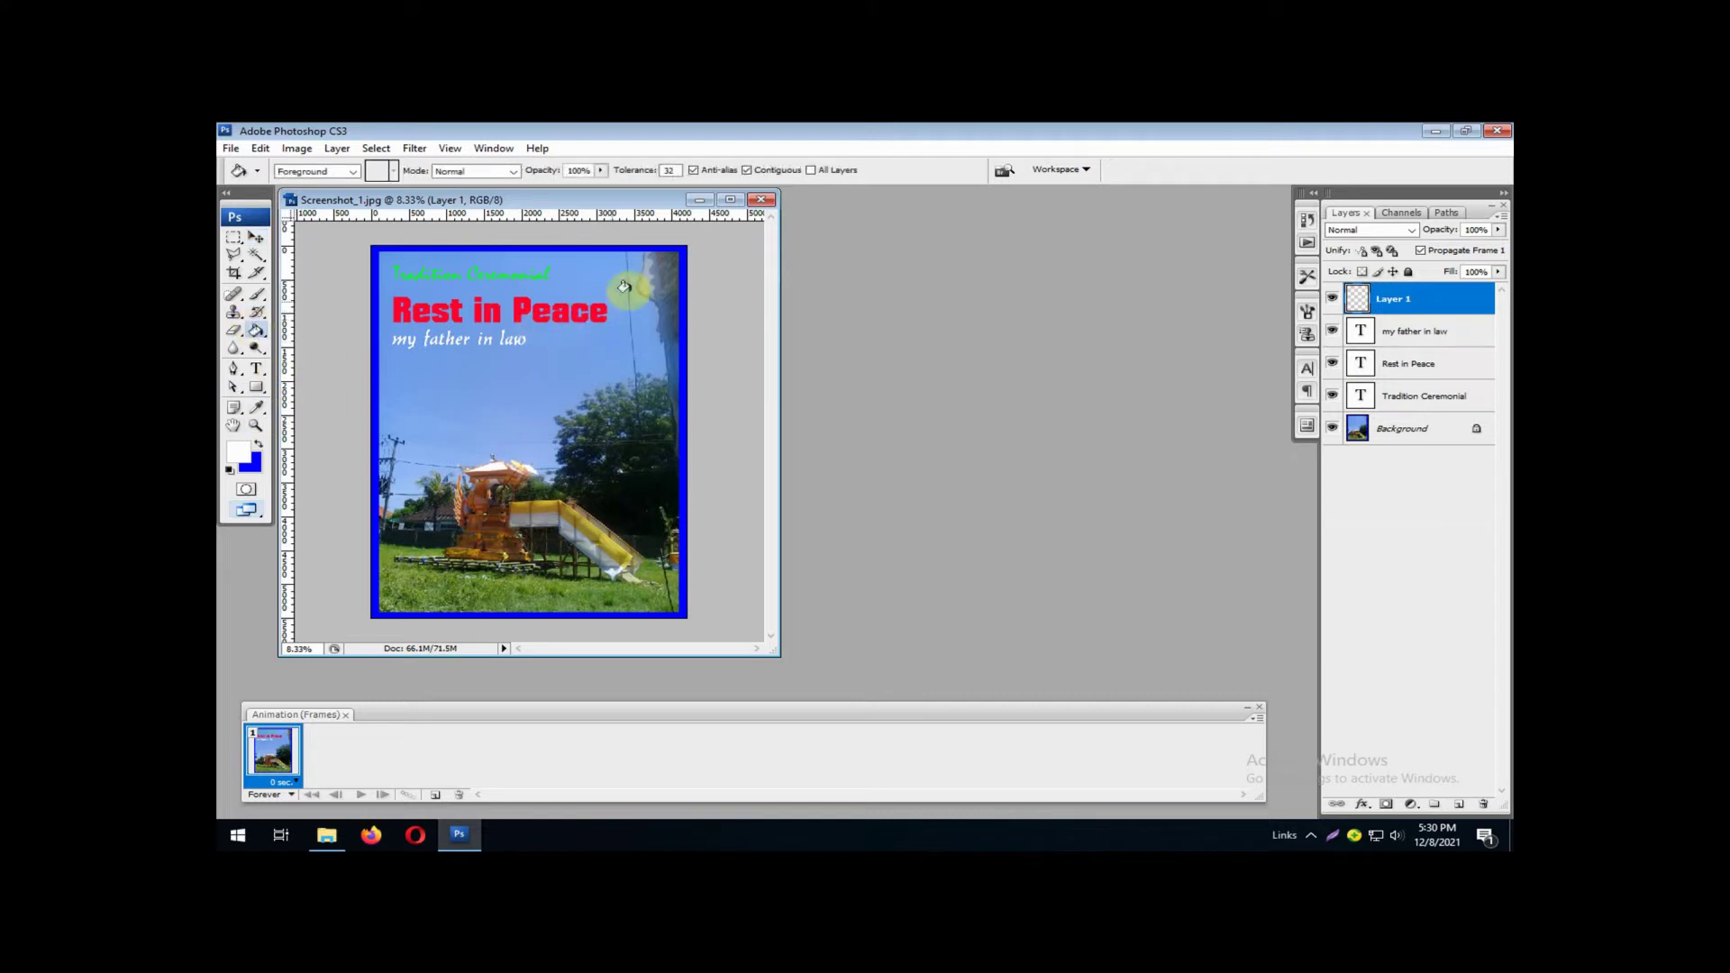
pyautogui.click(626, 292)
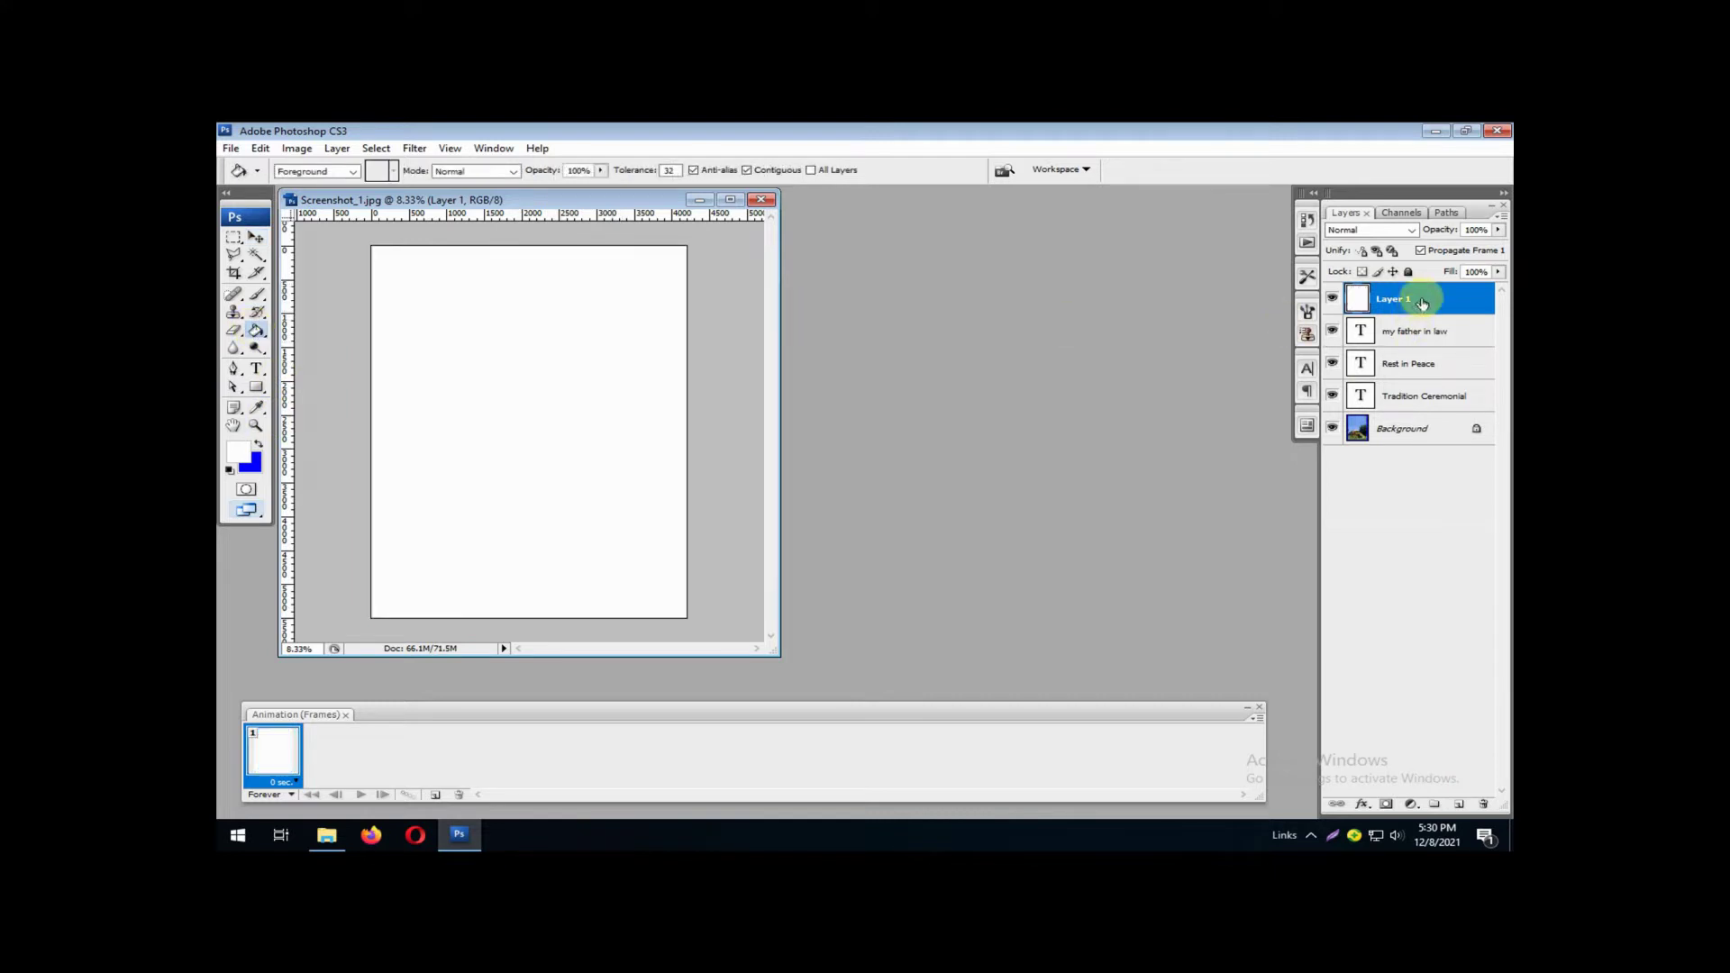
# Step: Convert the locked Background photo into a regular layer named Layer 0 and move the white layer beneath it
pyautogui.moveTo(1415, 298); pyautogui.dragTo(1410, 437)
pyautogui.doubleClick(1410, 436)
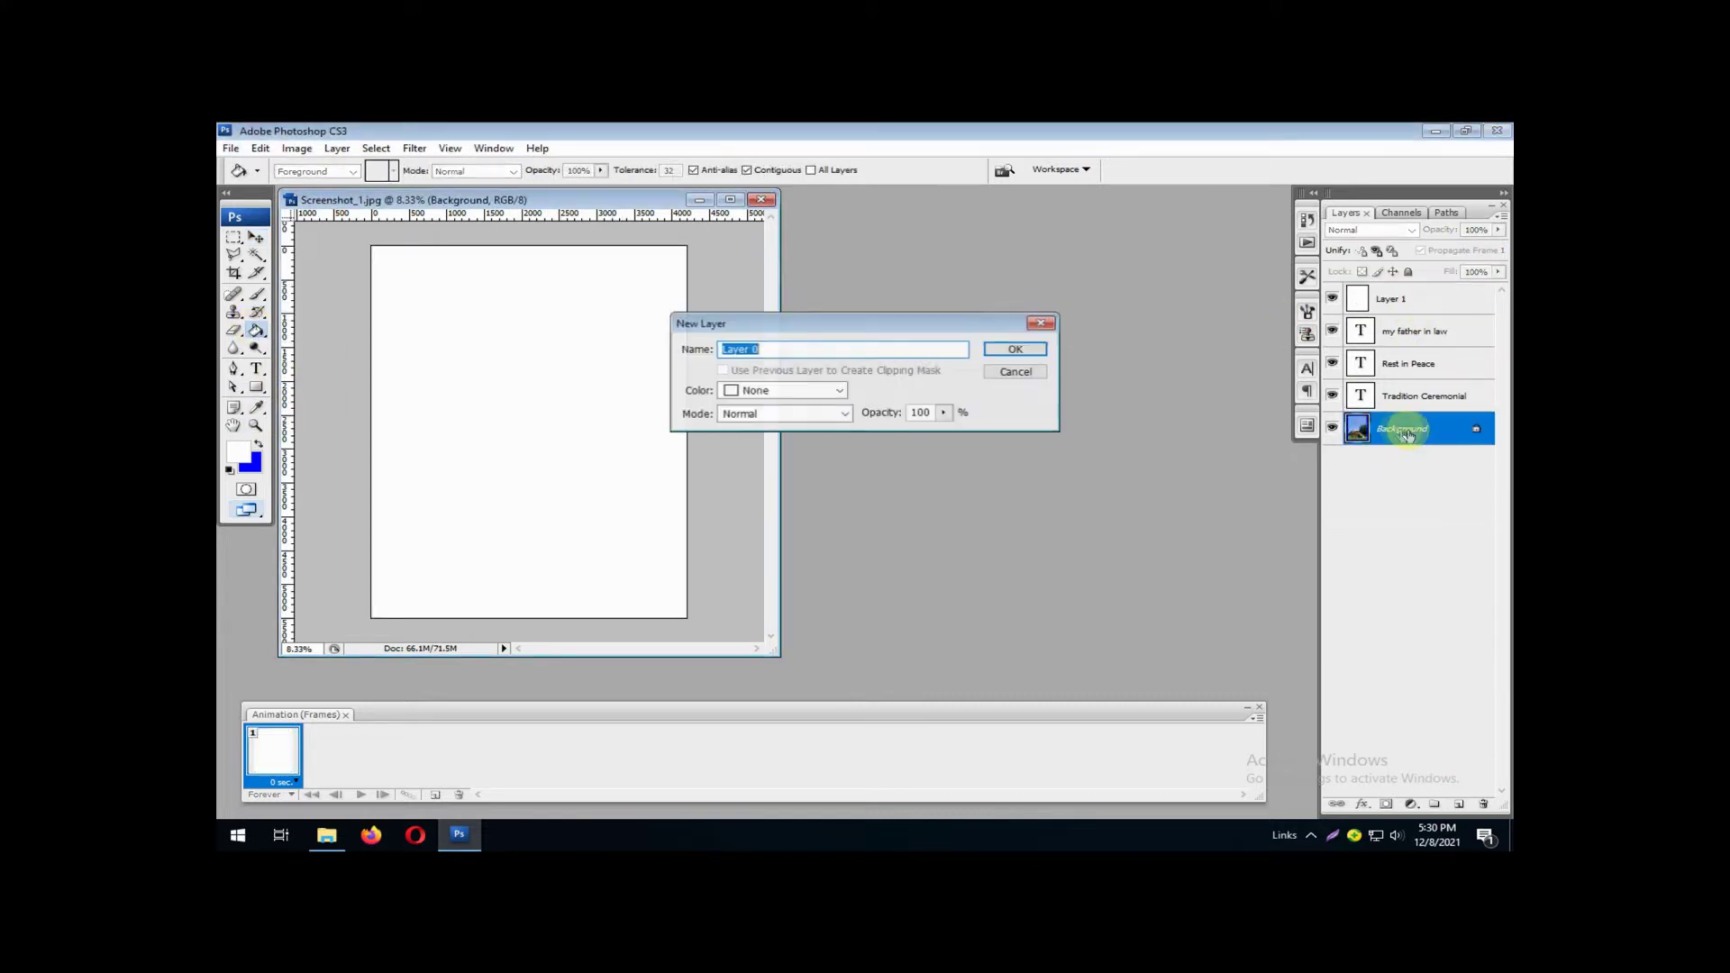
pyautogui.click(1014, 352)
pyautogui.moveTo(1399, 306); pyautogui.dragTo(1402, 455)
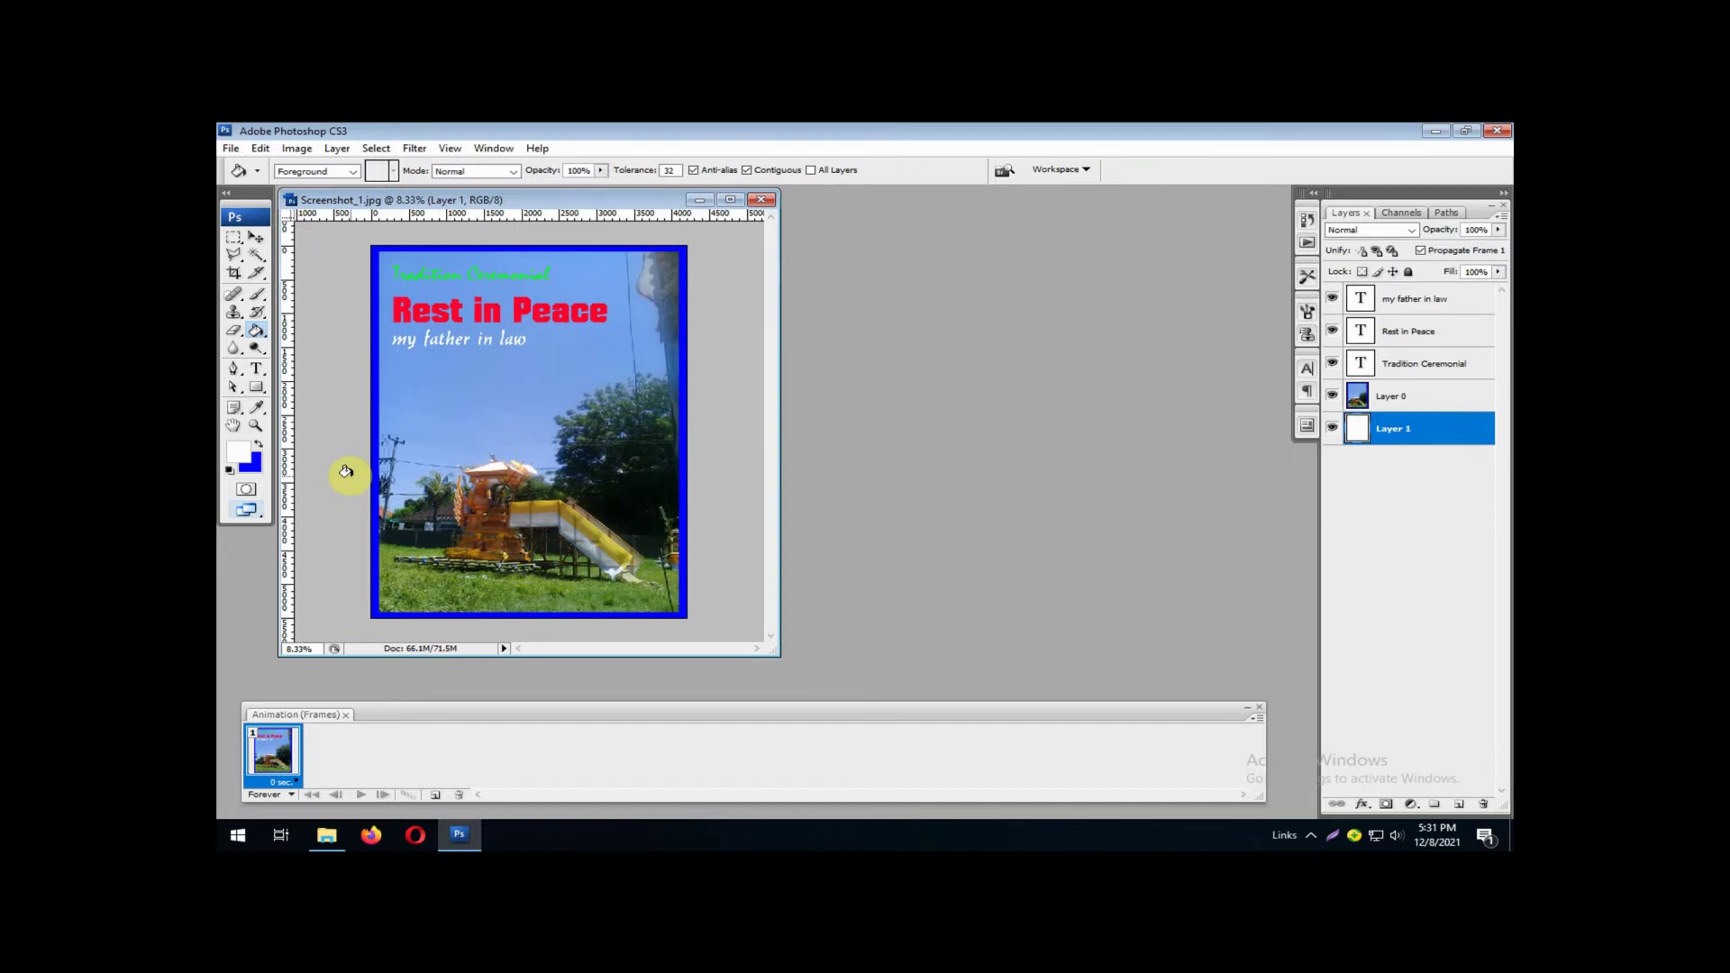
# Step: Change the background color to white (ffffff)
pyautogui.click(252, 463)
pyautogui.moveTo(1265, 496); pyautogui.dragTo(1043, 331)
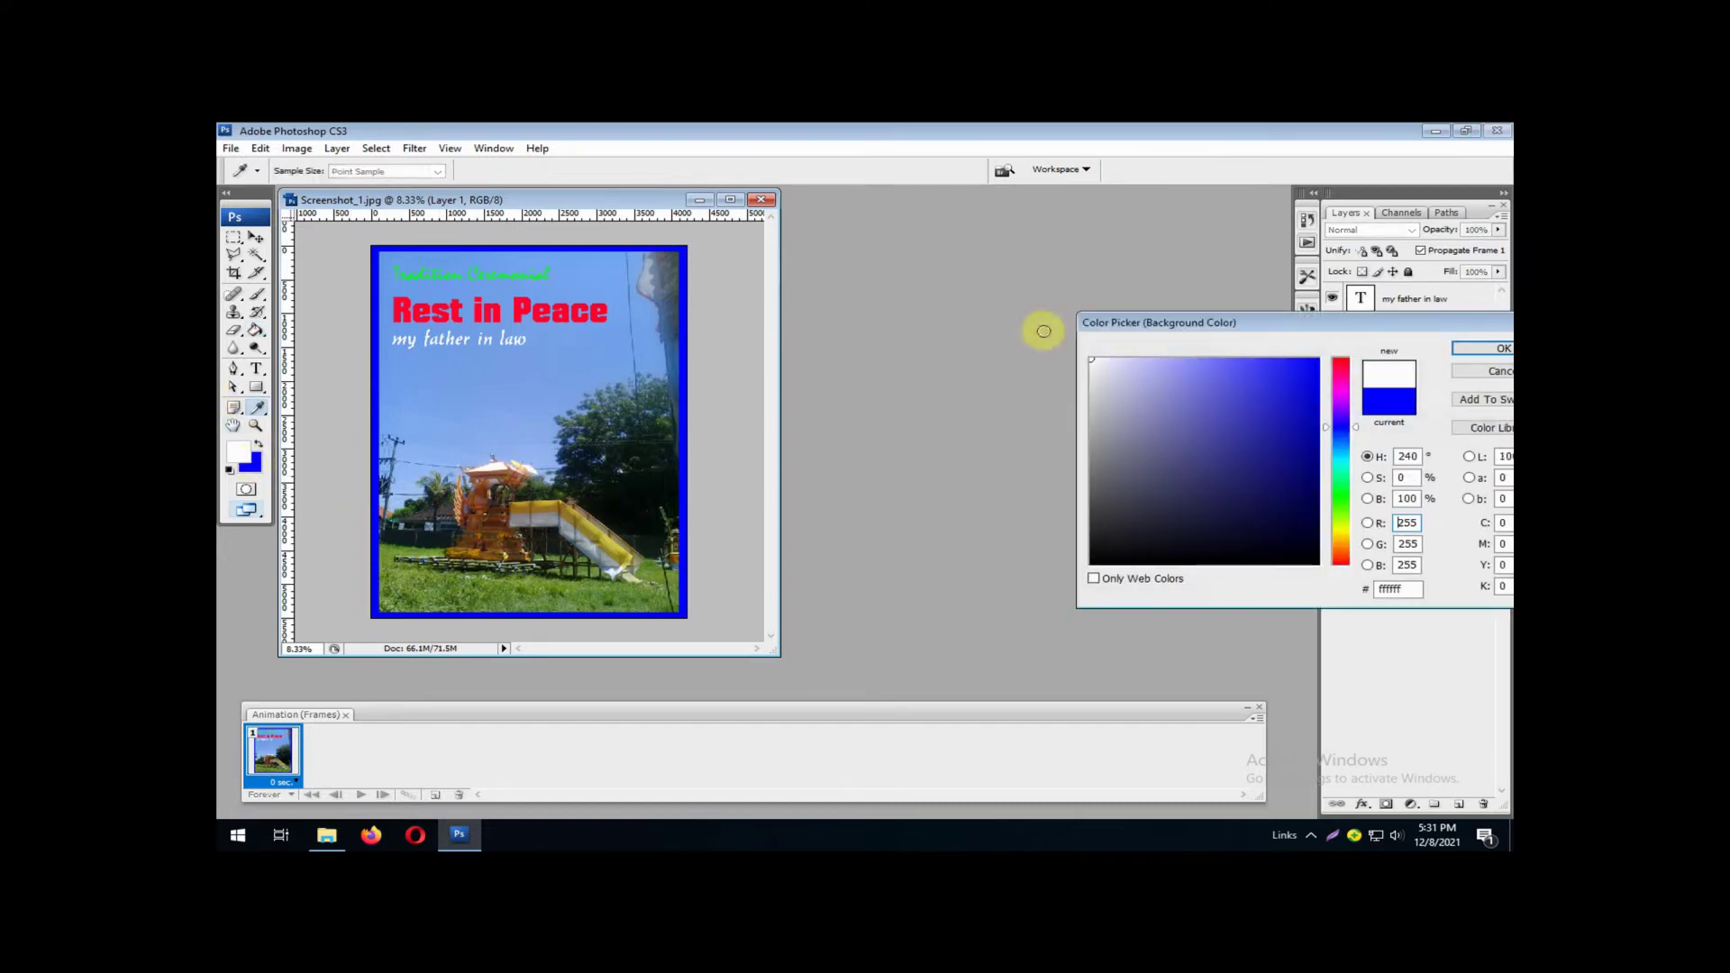
pyautogui.click(1474, 351)
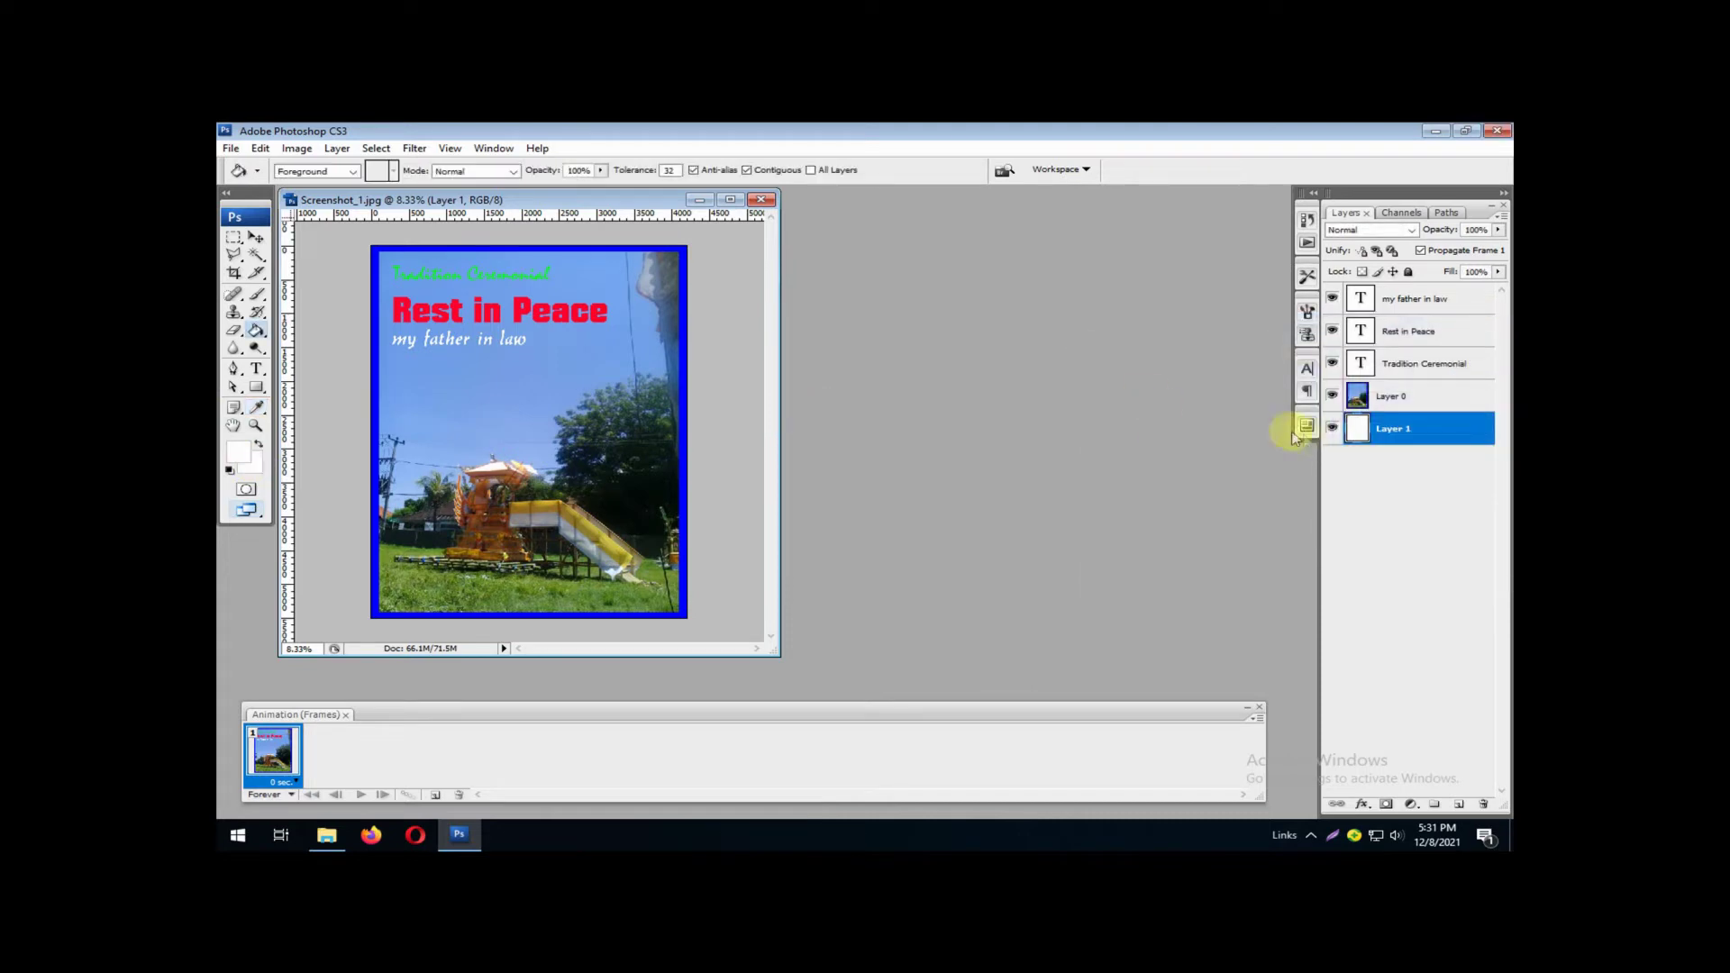
# Step: Select the blue border on the photo layer with the Magic Wand, delete it and clear the selection
pyautogui.click(1410, 398)
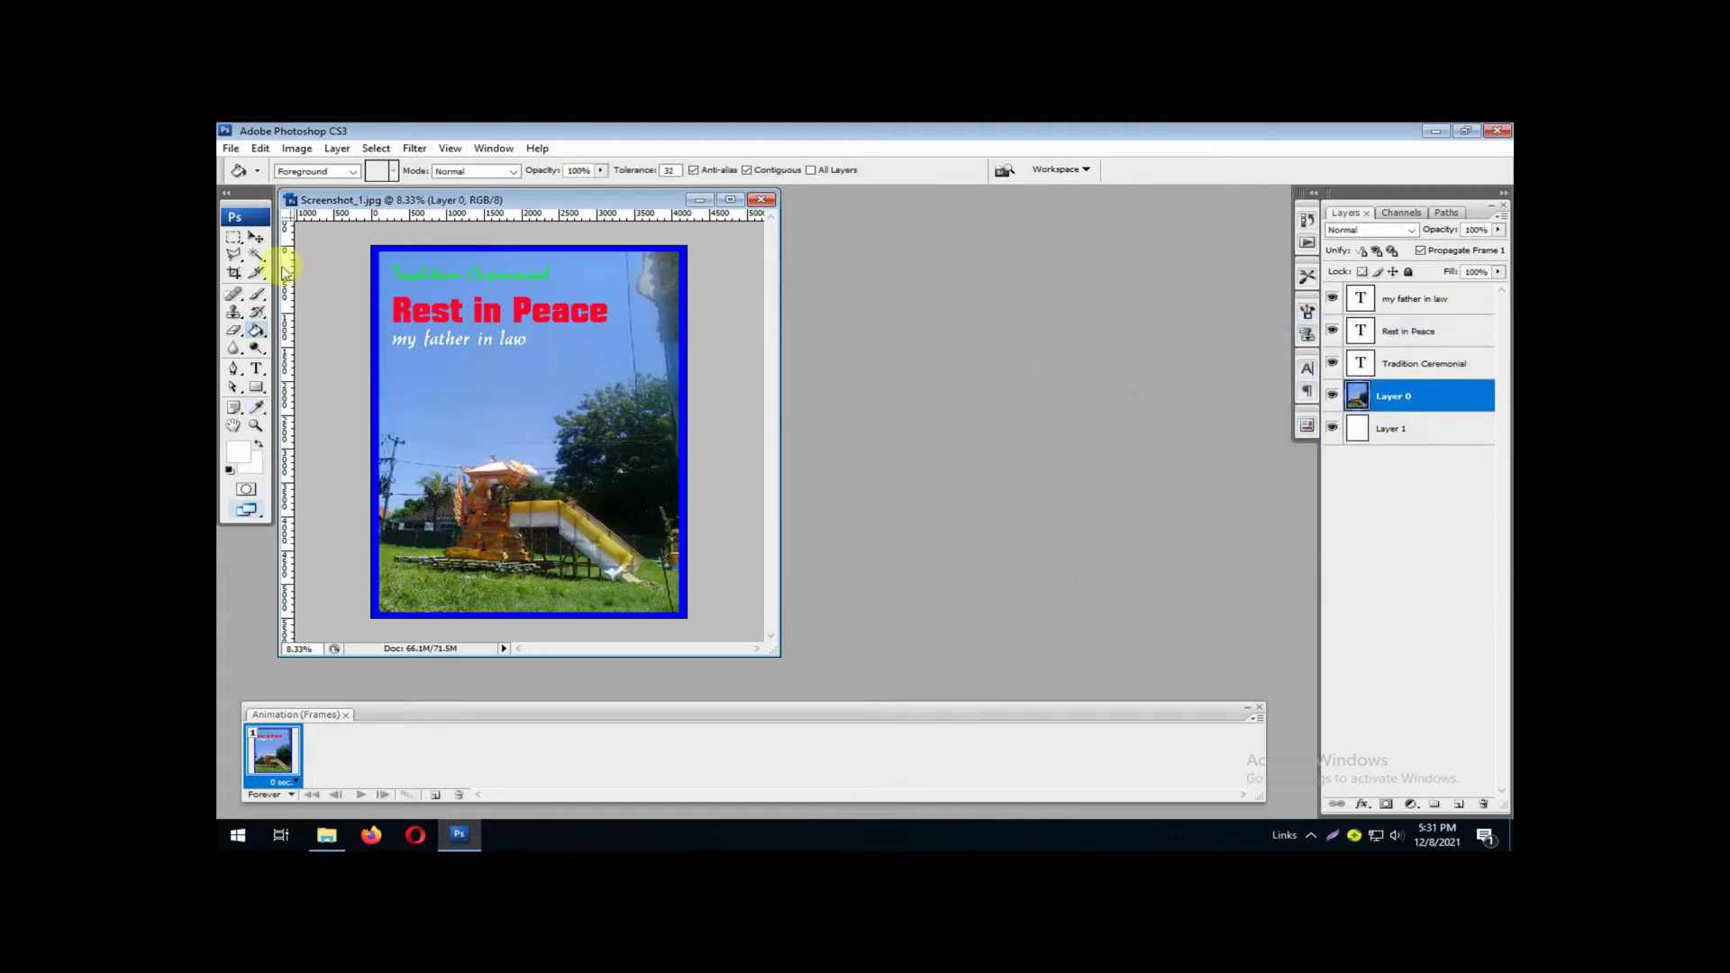
pyautogui.click(256, 255)
pyautogui.click(374, 253)
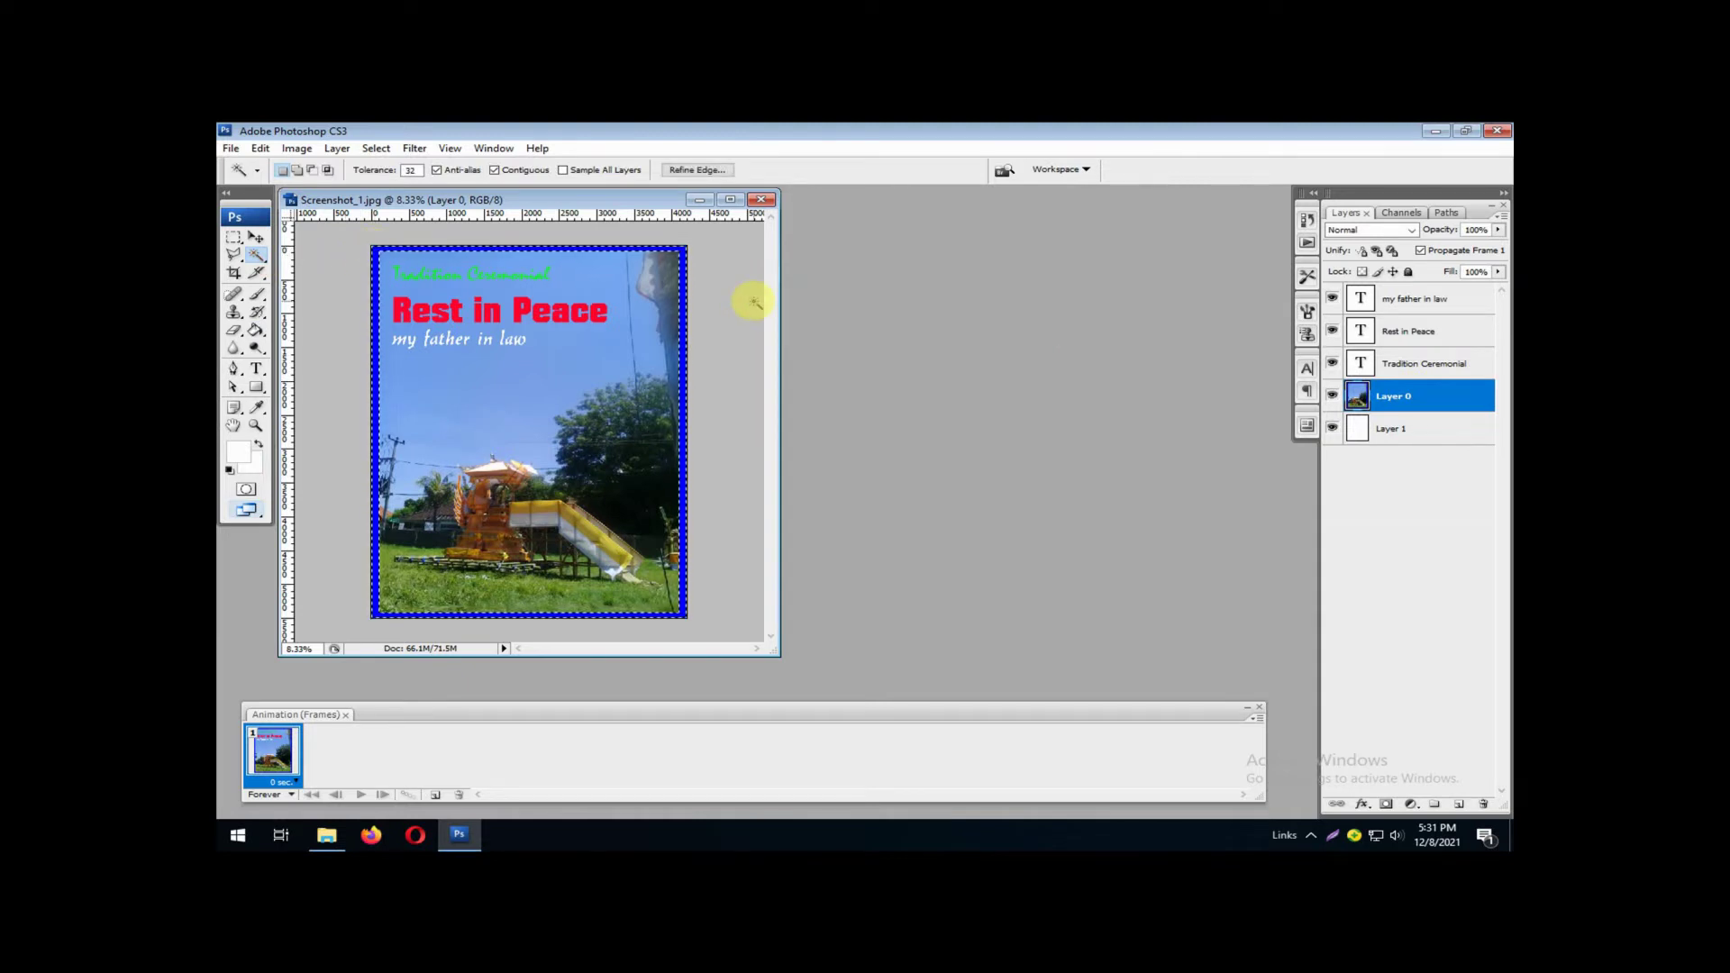
pyautogui.press('Delete')
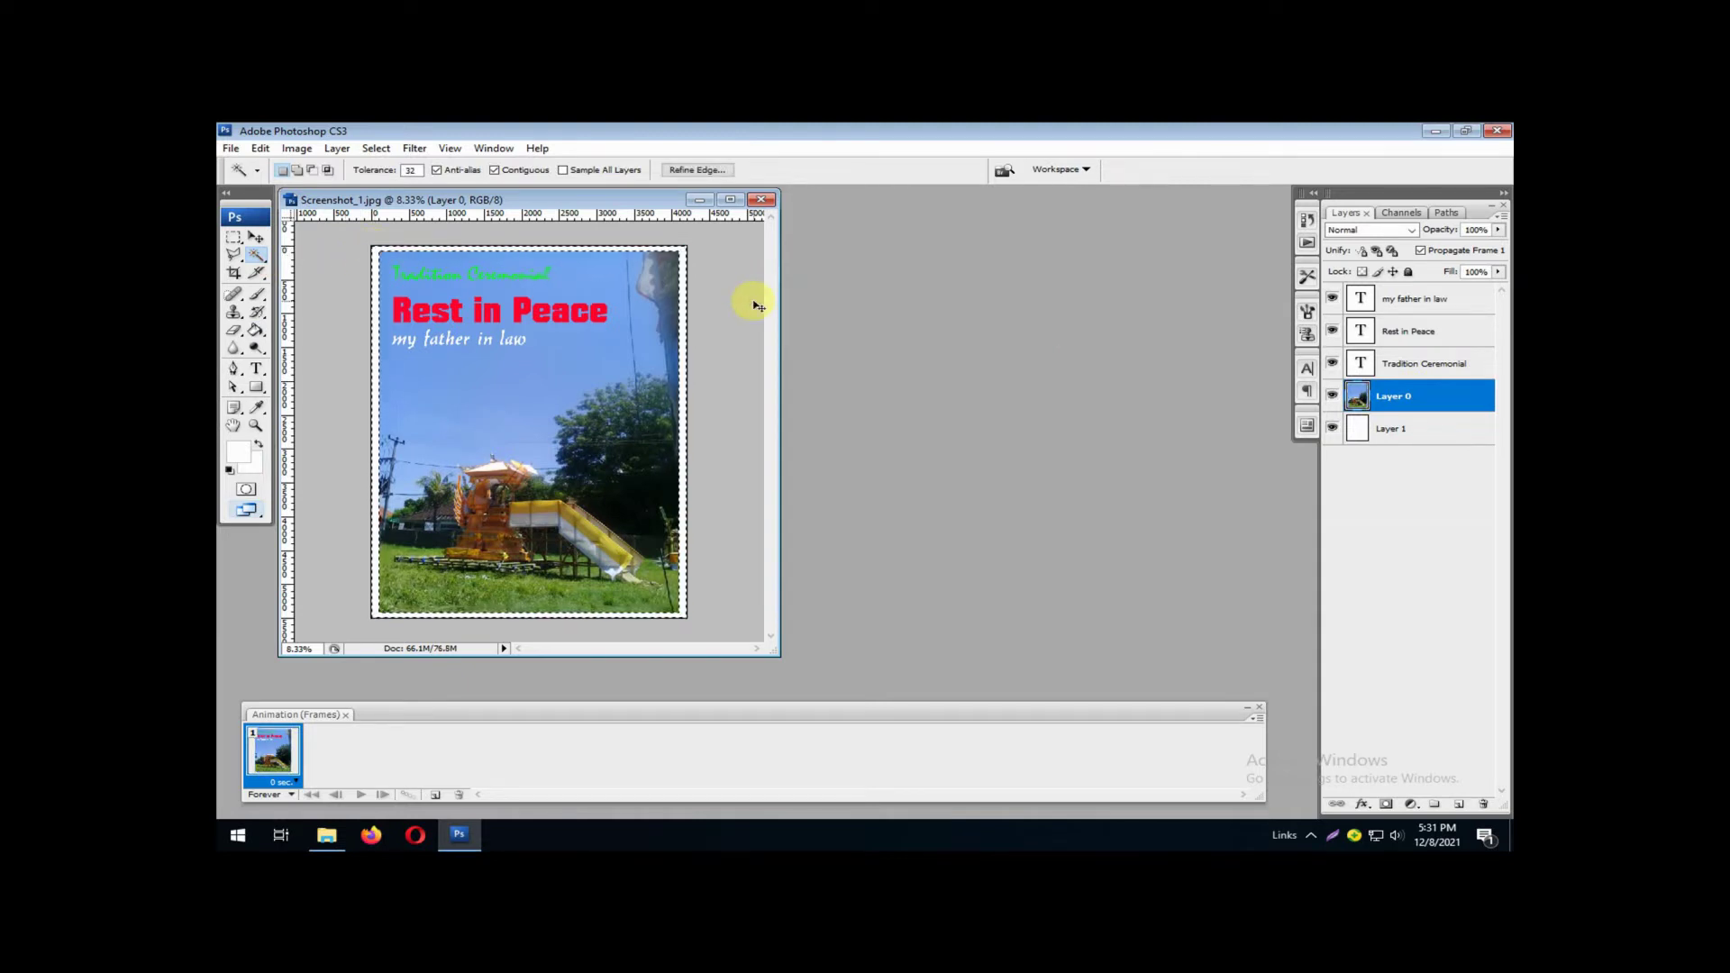
pyautogui.hotkey('ctrl', 'd')
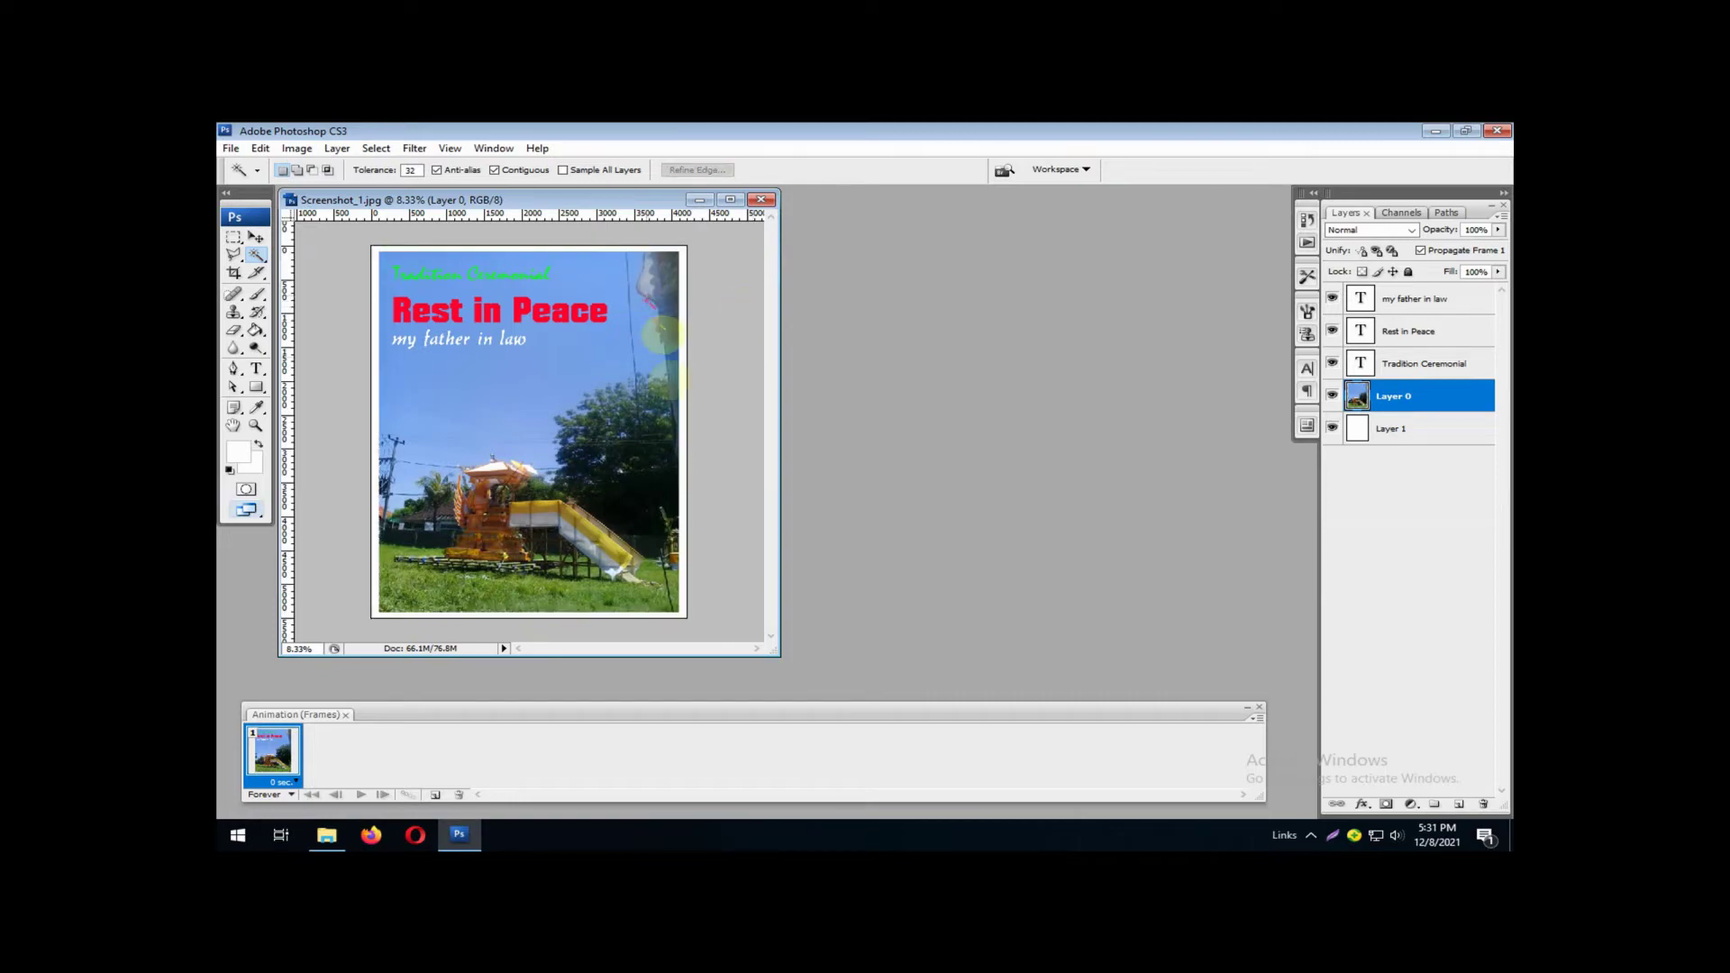